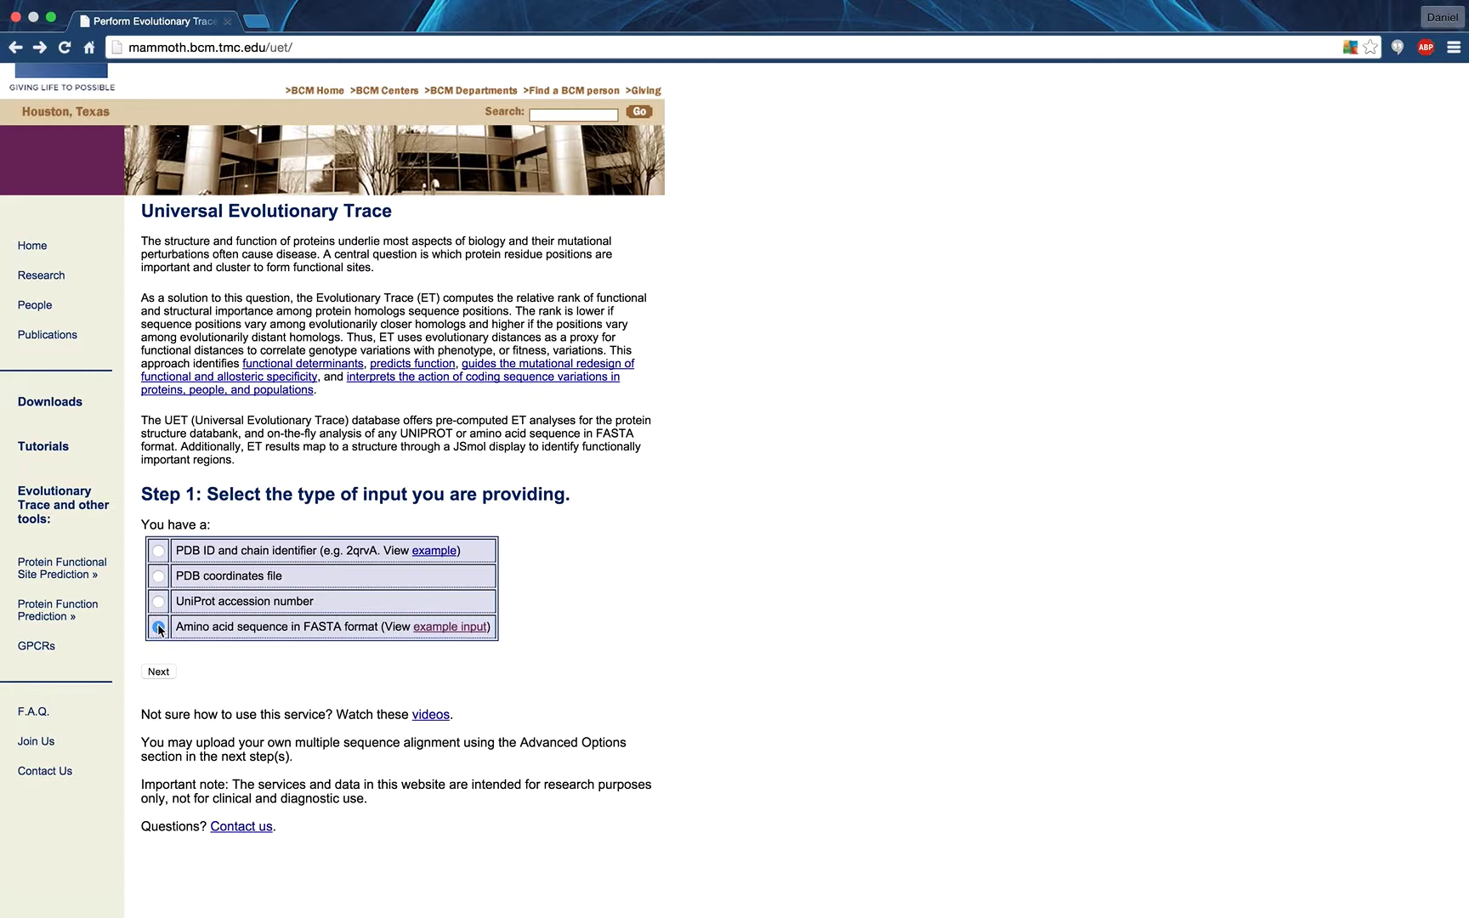
Choose 'Amino acid sequence in FASTA format' as the input type and continue to Step 2.
click(160, 672)
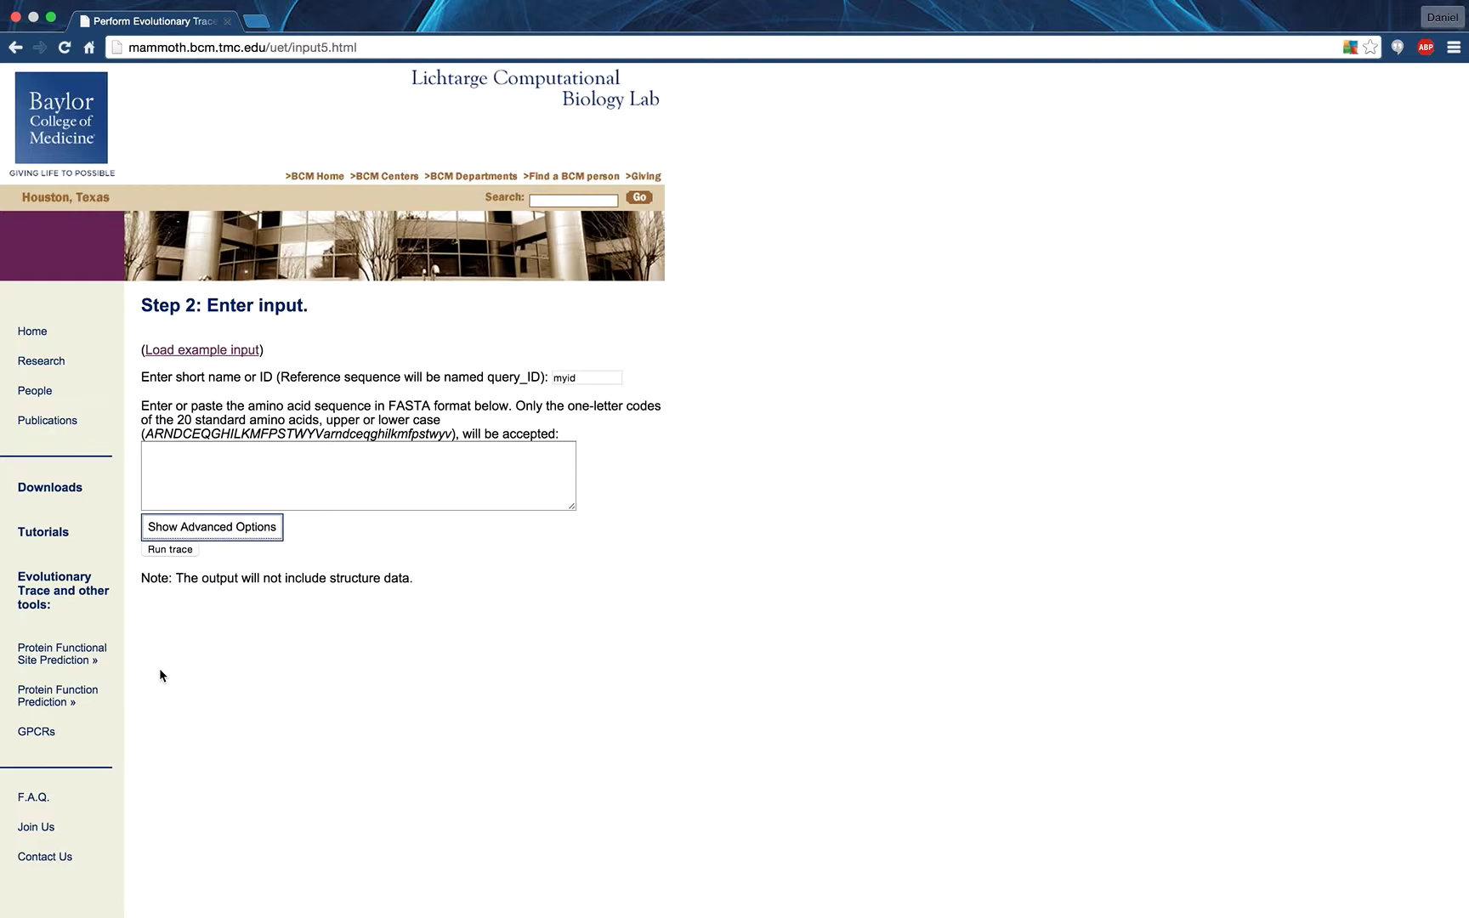
Load the example sequence and clear its P53HUMAN short name.
click(218, 349)
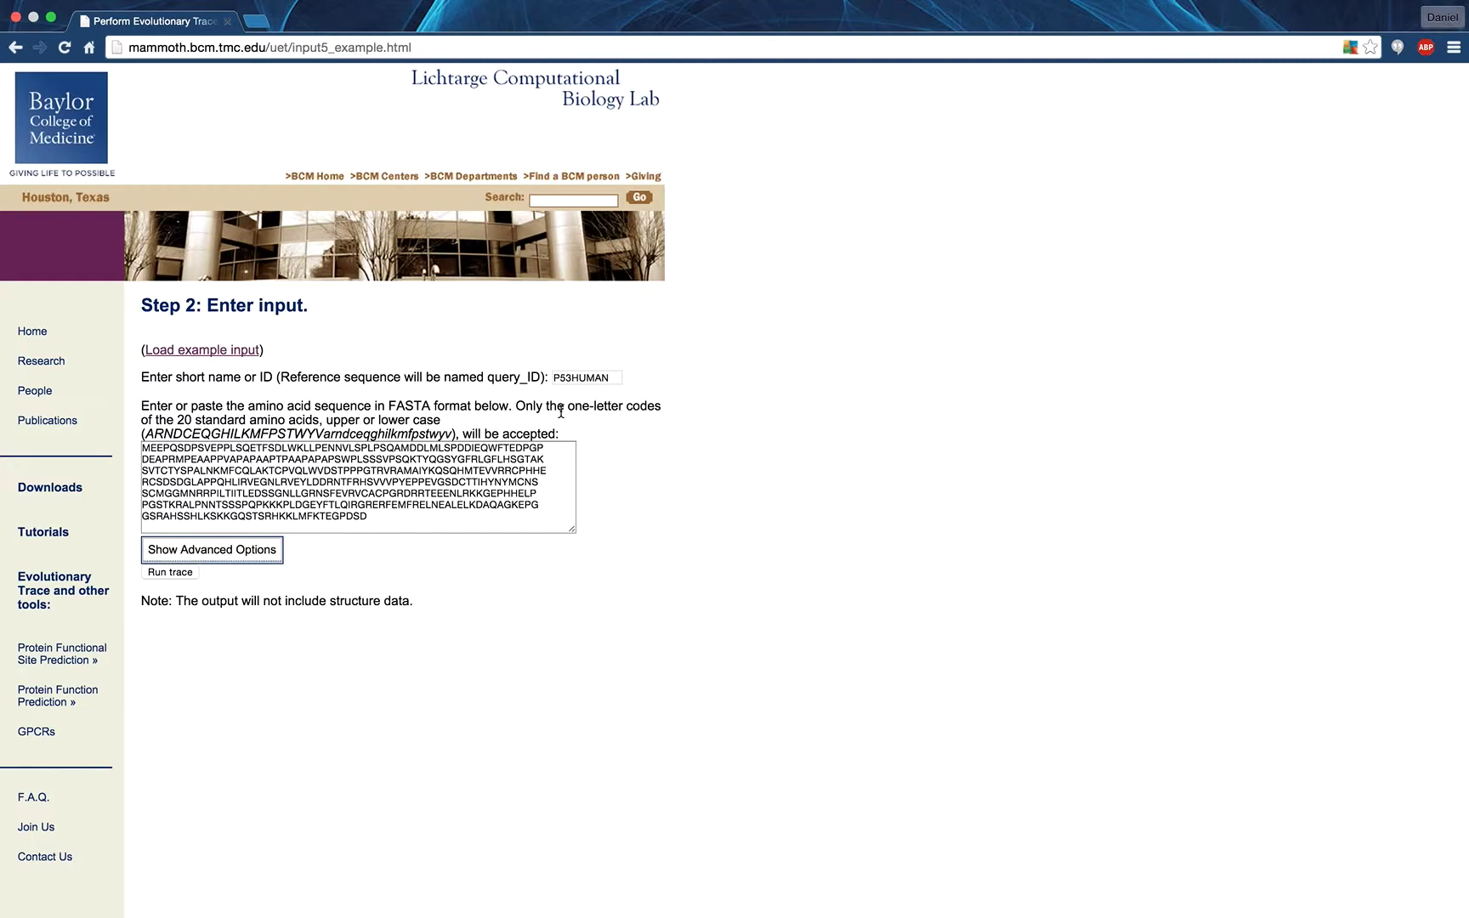
click(558, 377)
key(BackSpace)
Attempt the trace without a short name, dismiss the error, and switch to UniProt accession input.
click(172, 573)
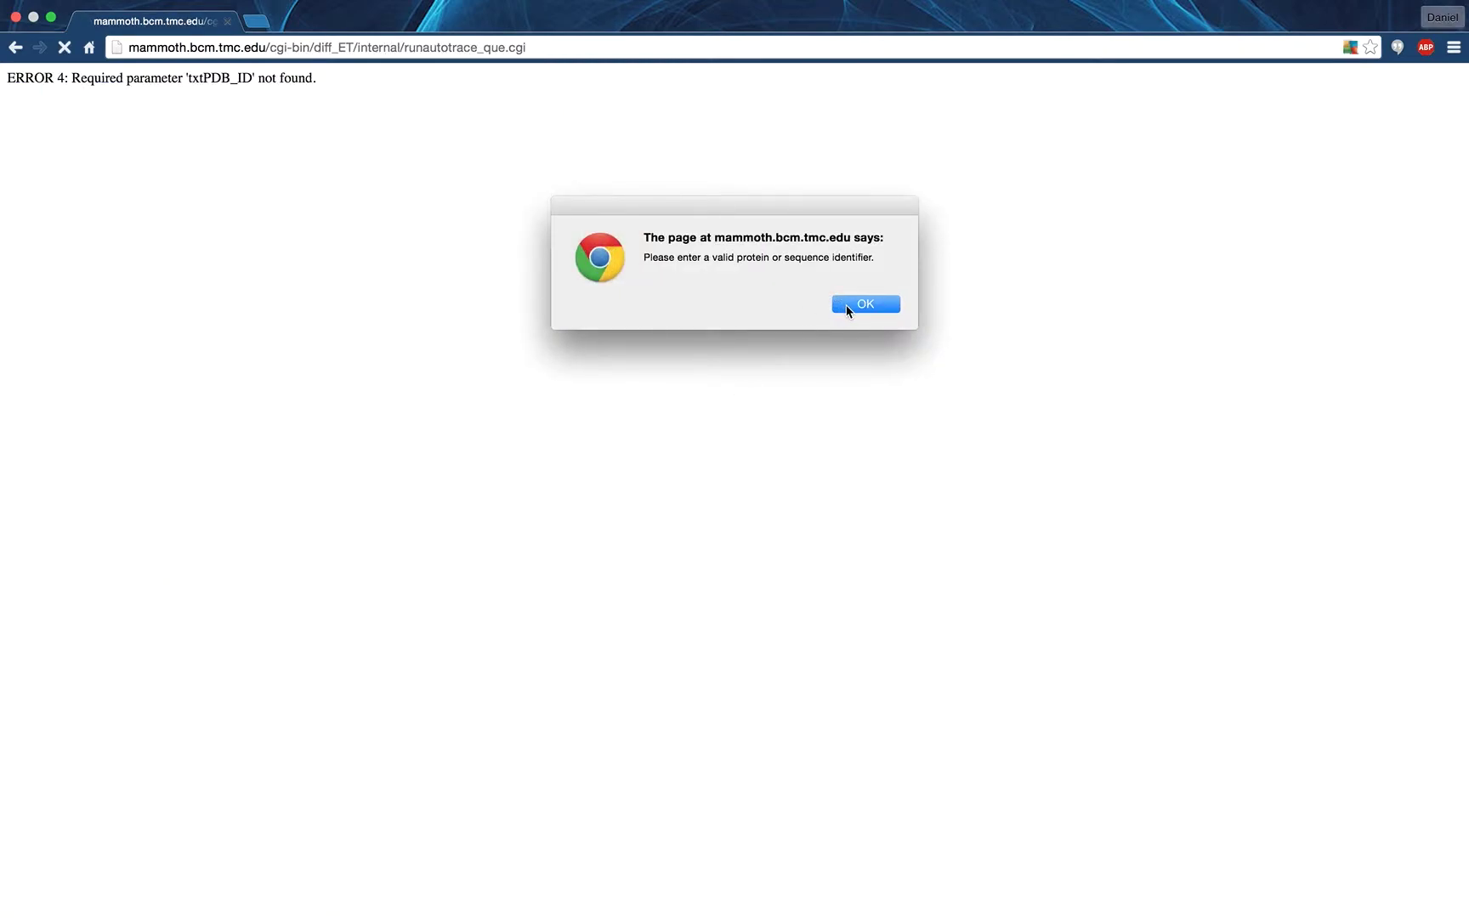
click(847, 308)
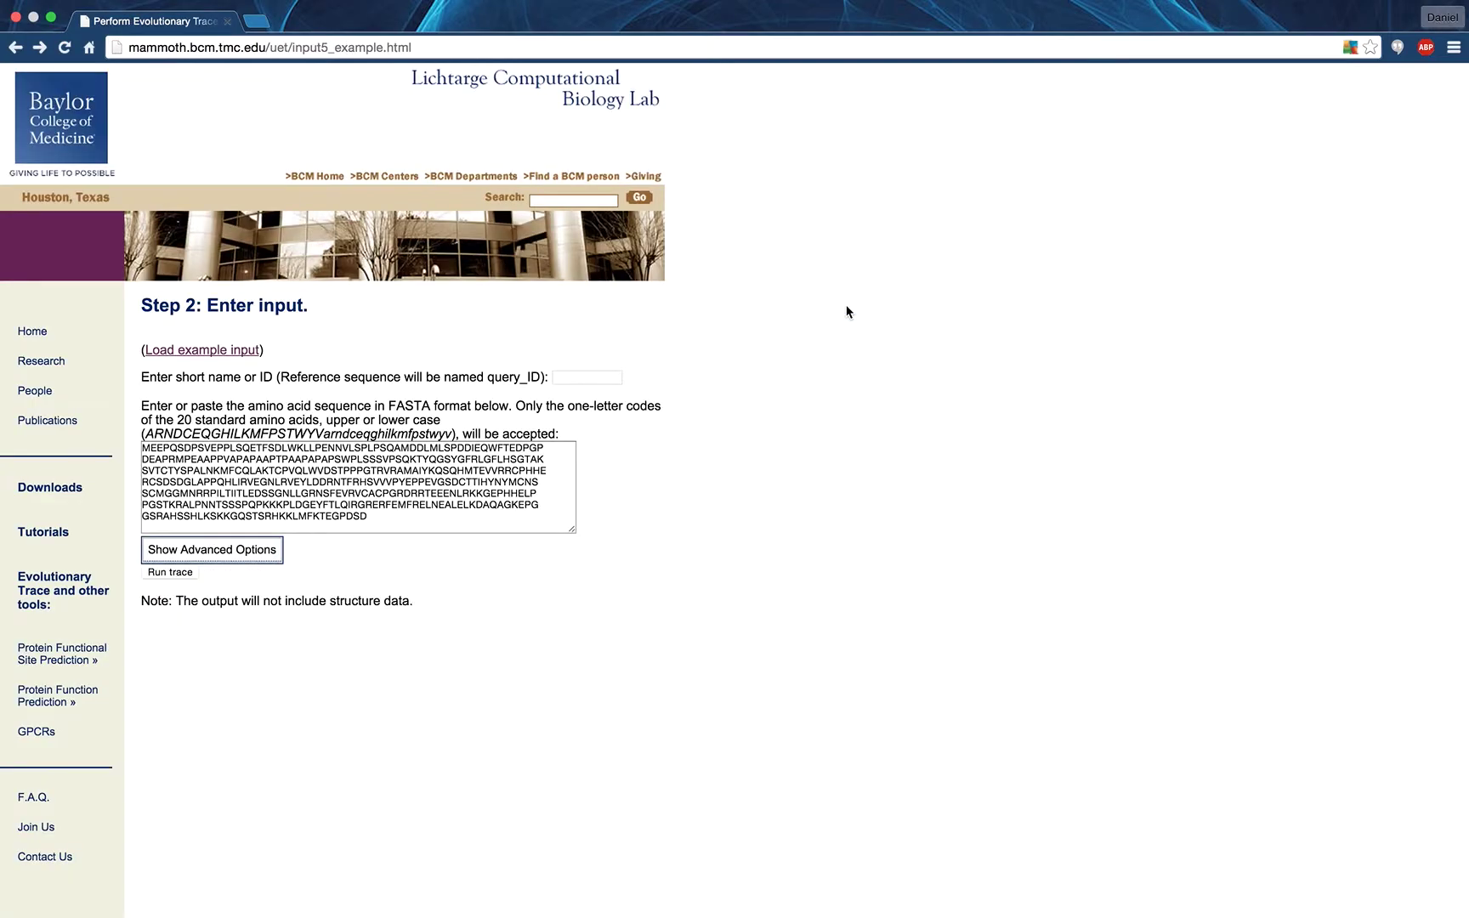
key(super+bracketleft)
click(158, 602)
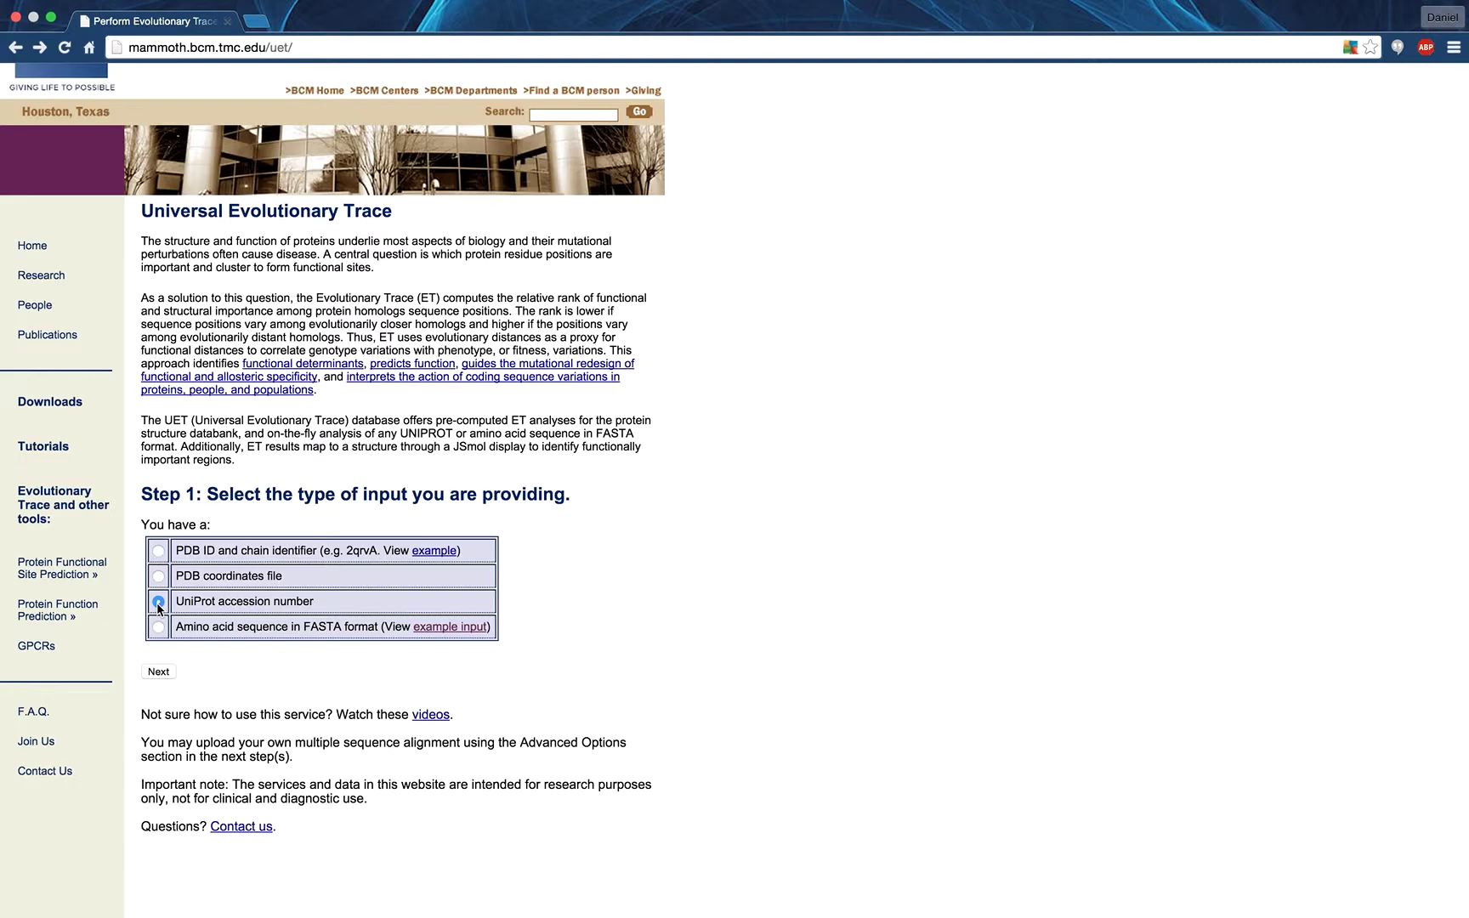
Enter UniProt accession P16113 and display its precomputed PDB traces.
click(157, 672)
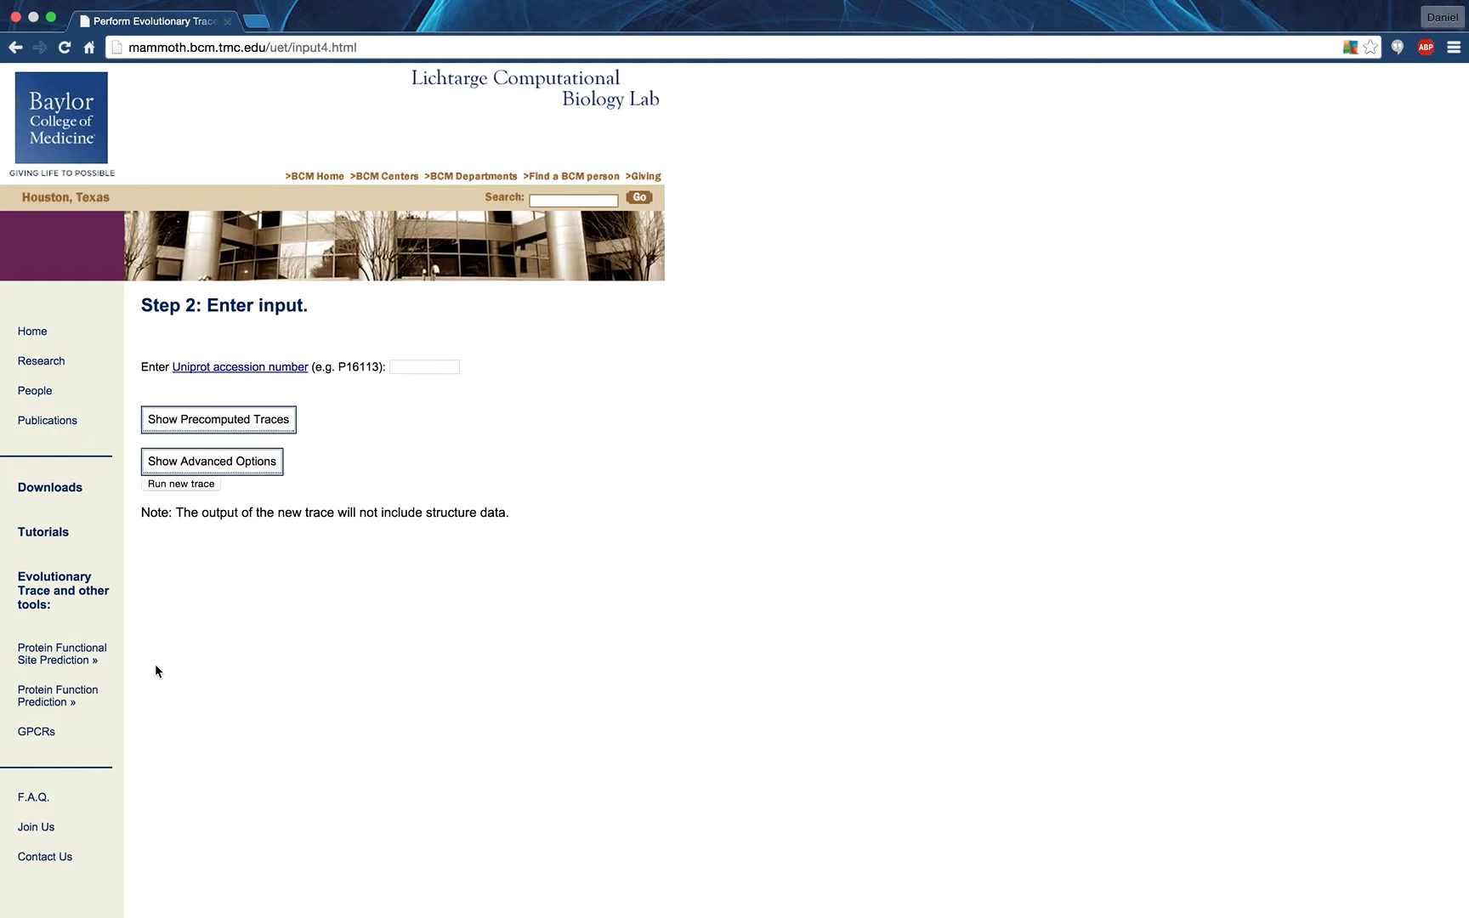
click(398, 368)
text(P16113)
click(247, 418)
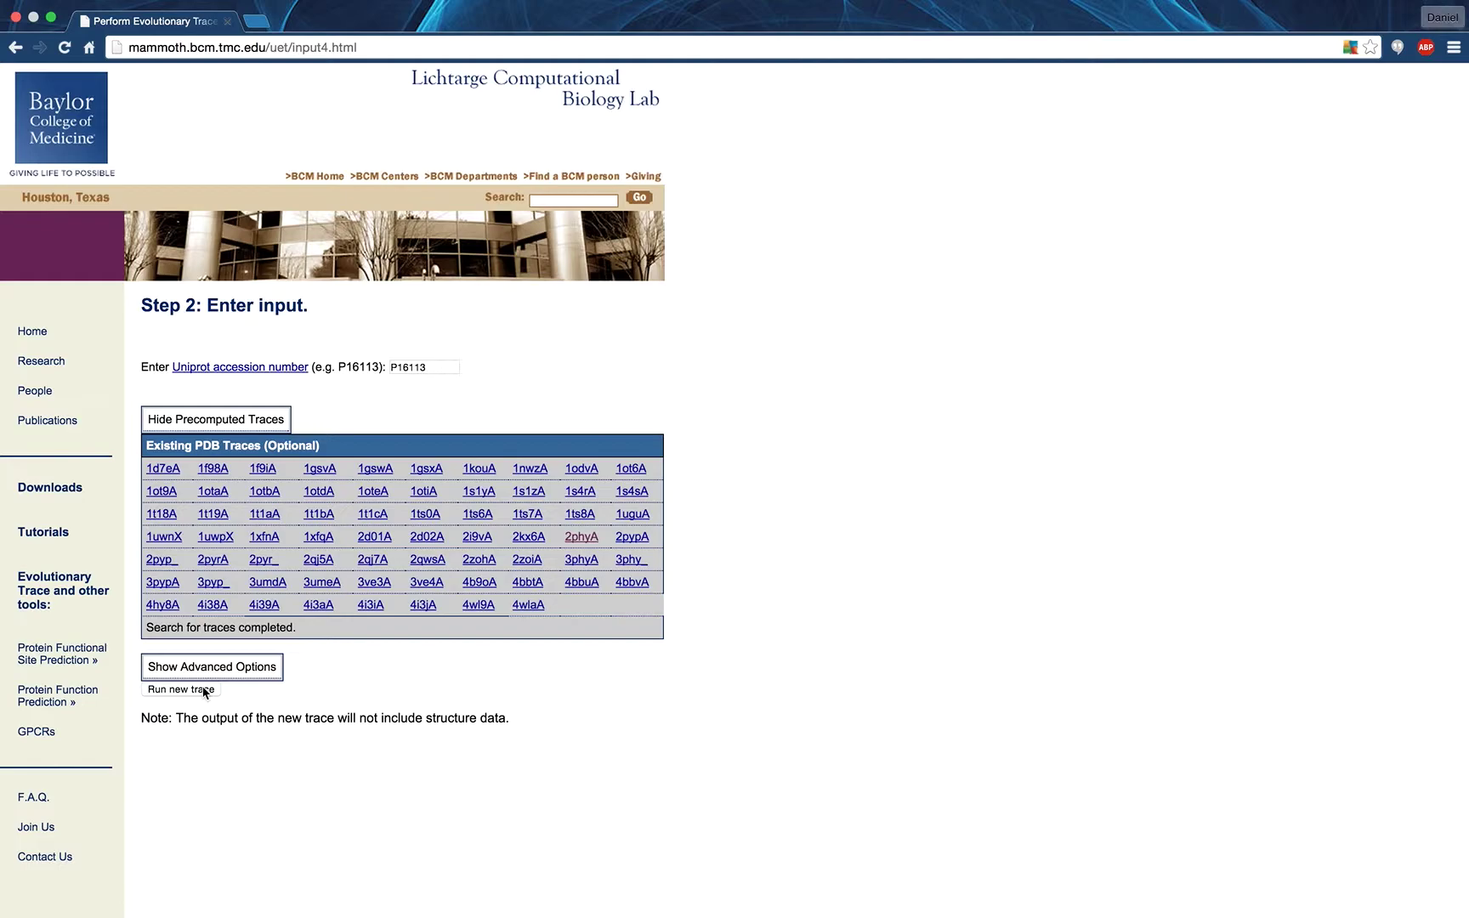
Switch the input type to PDB coordinates file and continue to the upload form.
key(super+bracketleft)
click(159, 576)
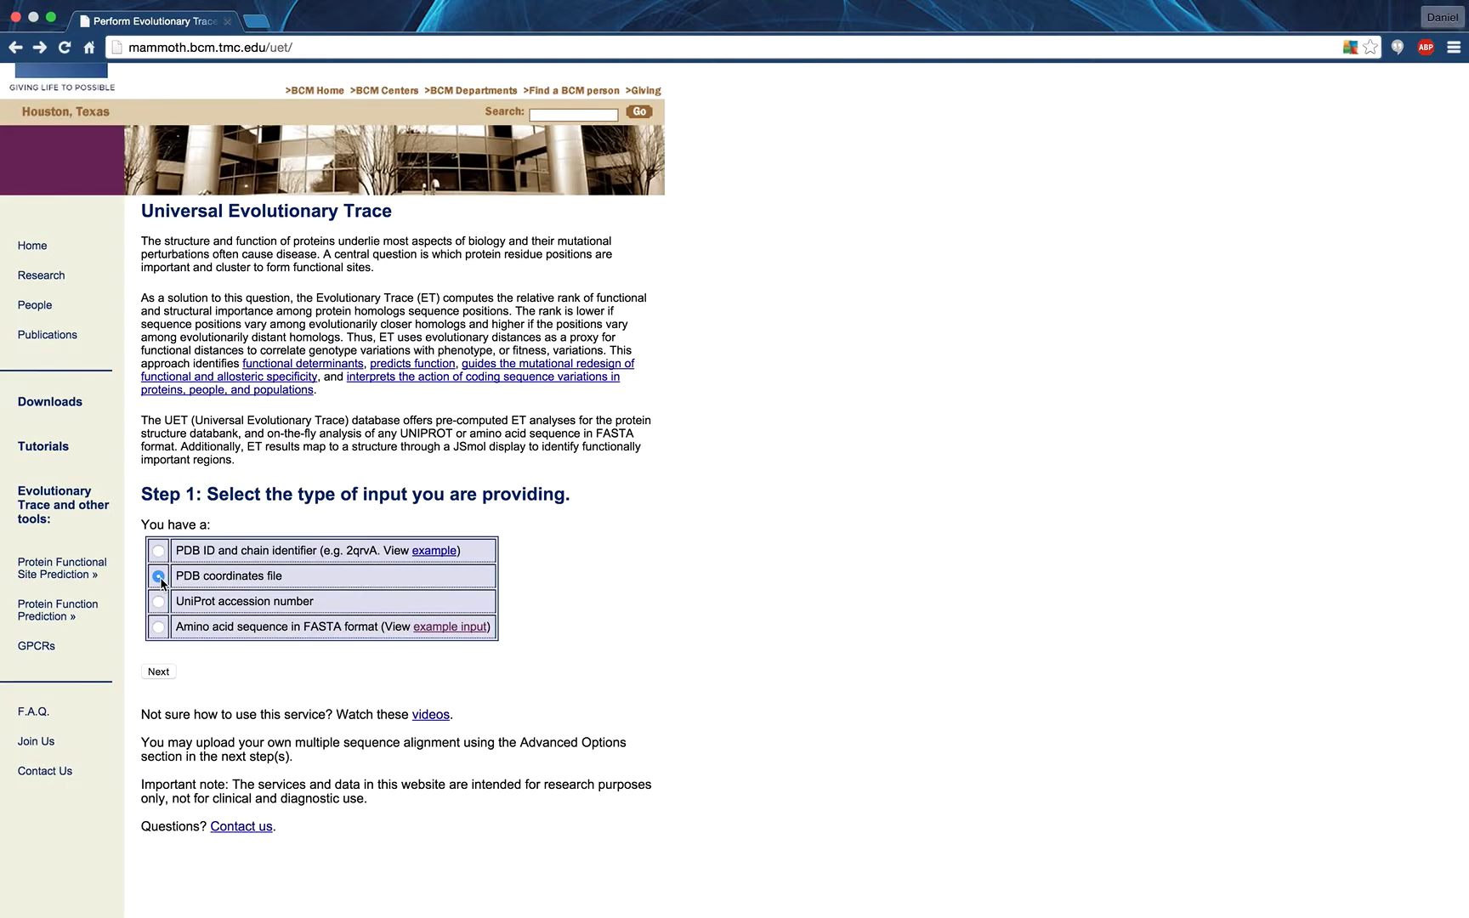
click(159, 673)
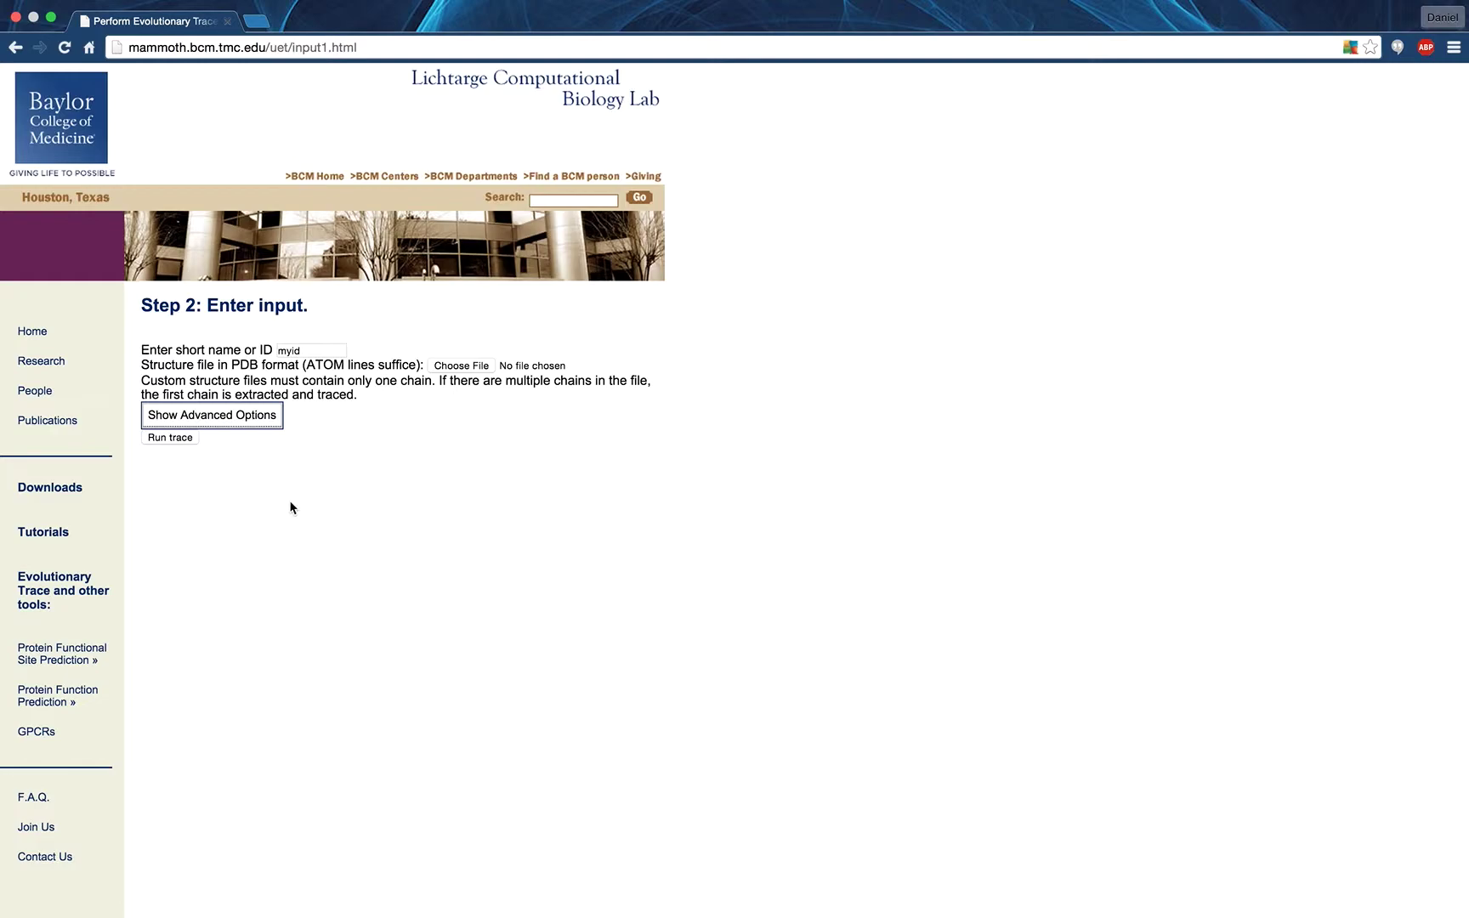
Erase the 'myid' short name, attempt a trace, dismiss the identifier error, and go back.
click(313, 346)
key(BackSpace)
key(BackSpace)
key(BackSpace)
key(BackSpace)
click(170, 438)
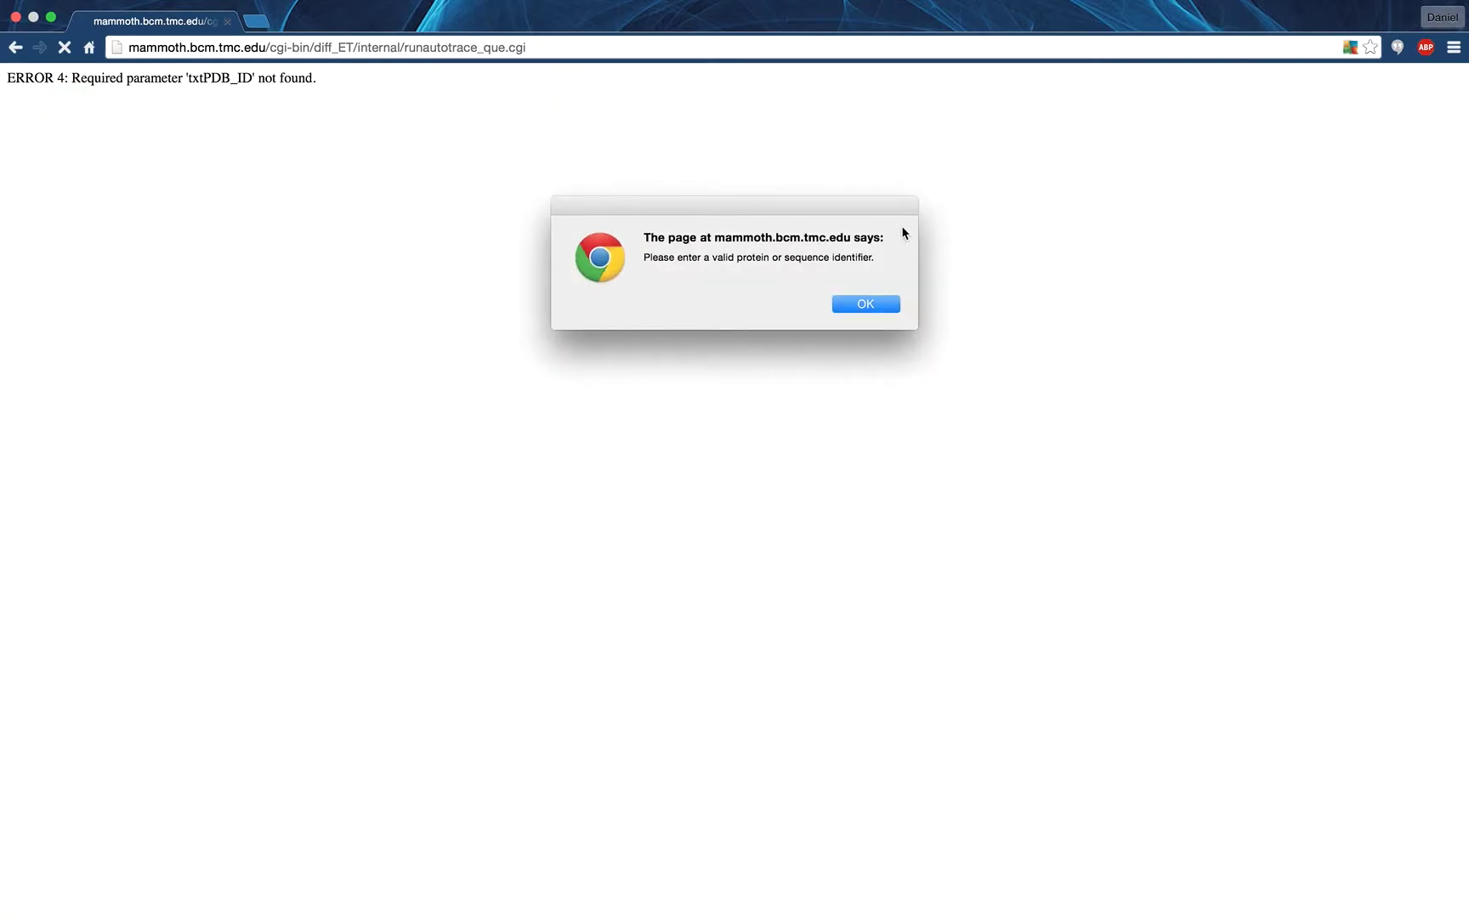
click(878, 304)
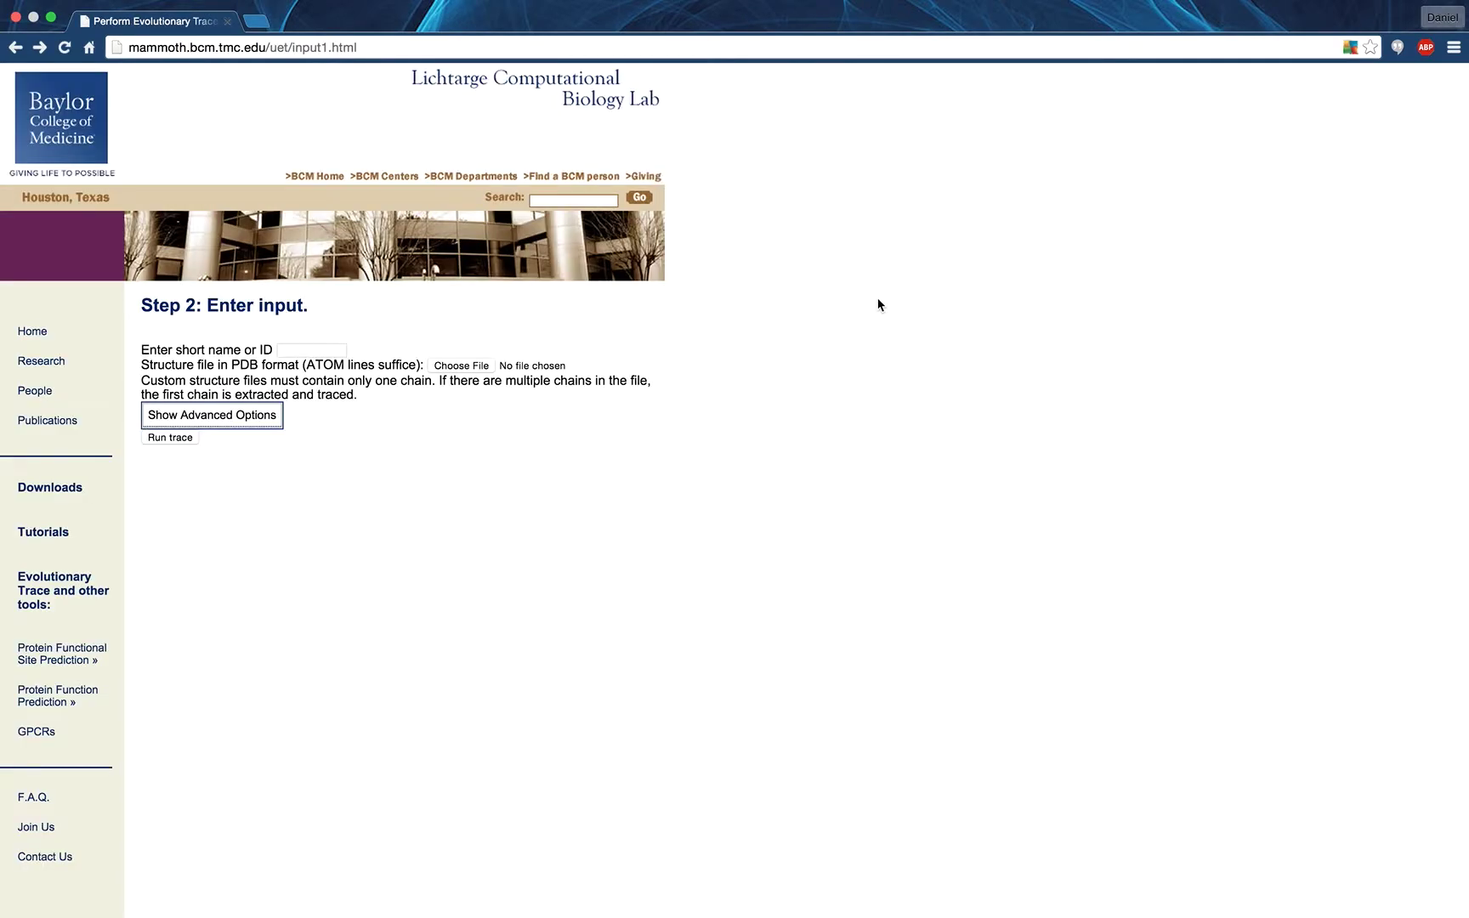
key(super+bracketleft)
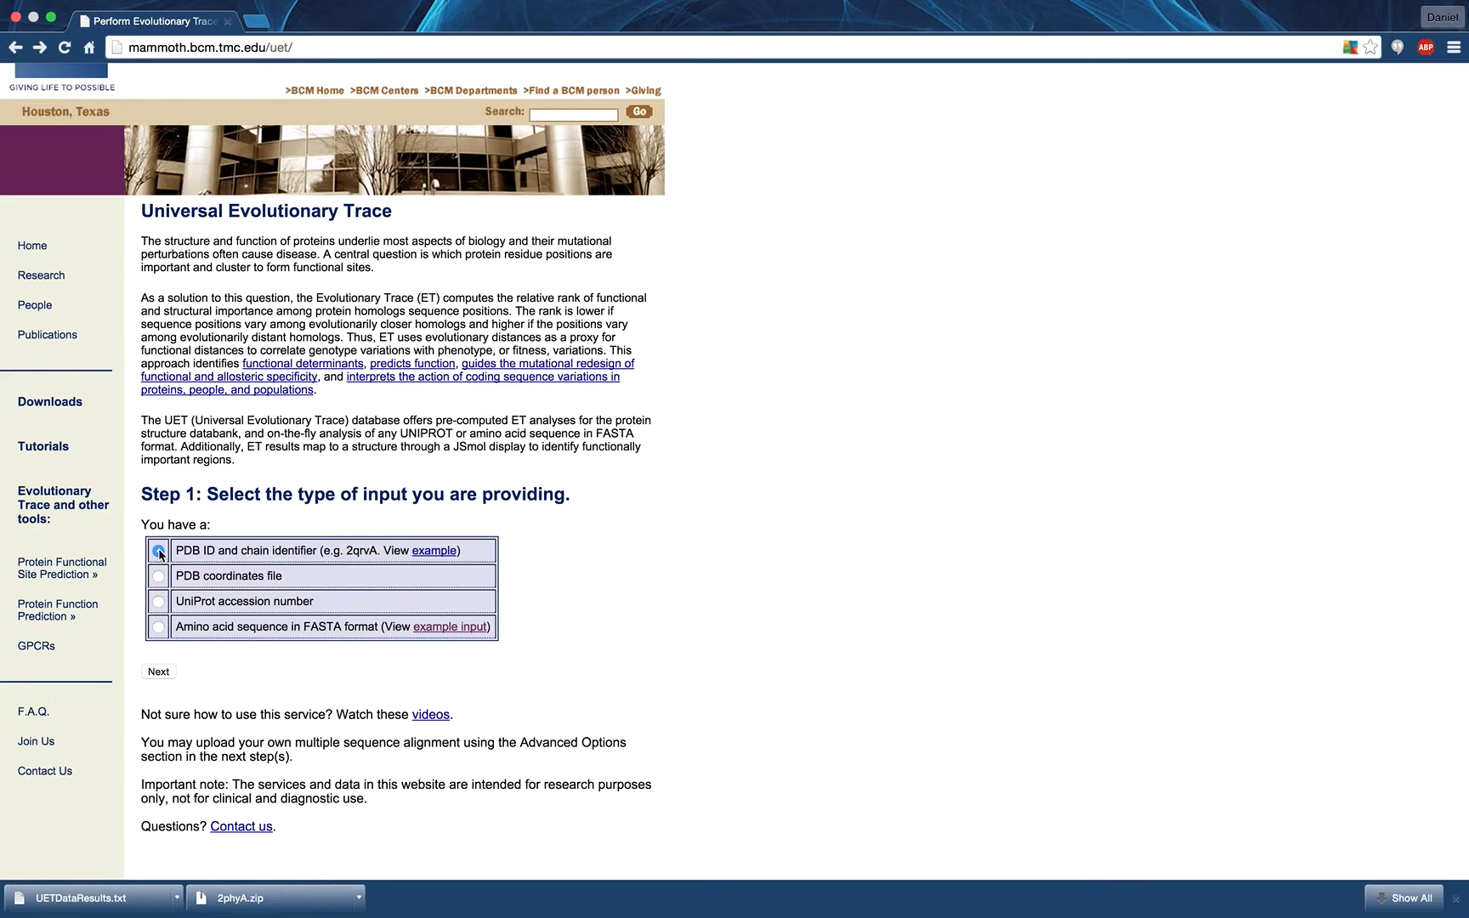
Enter PDB ID 2phy, load the example PDB IDs, and submit the list.
click(166, 672)
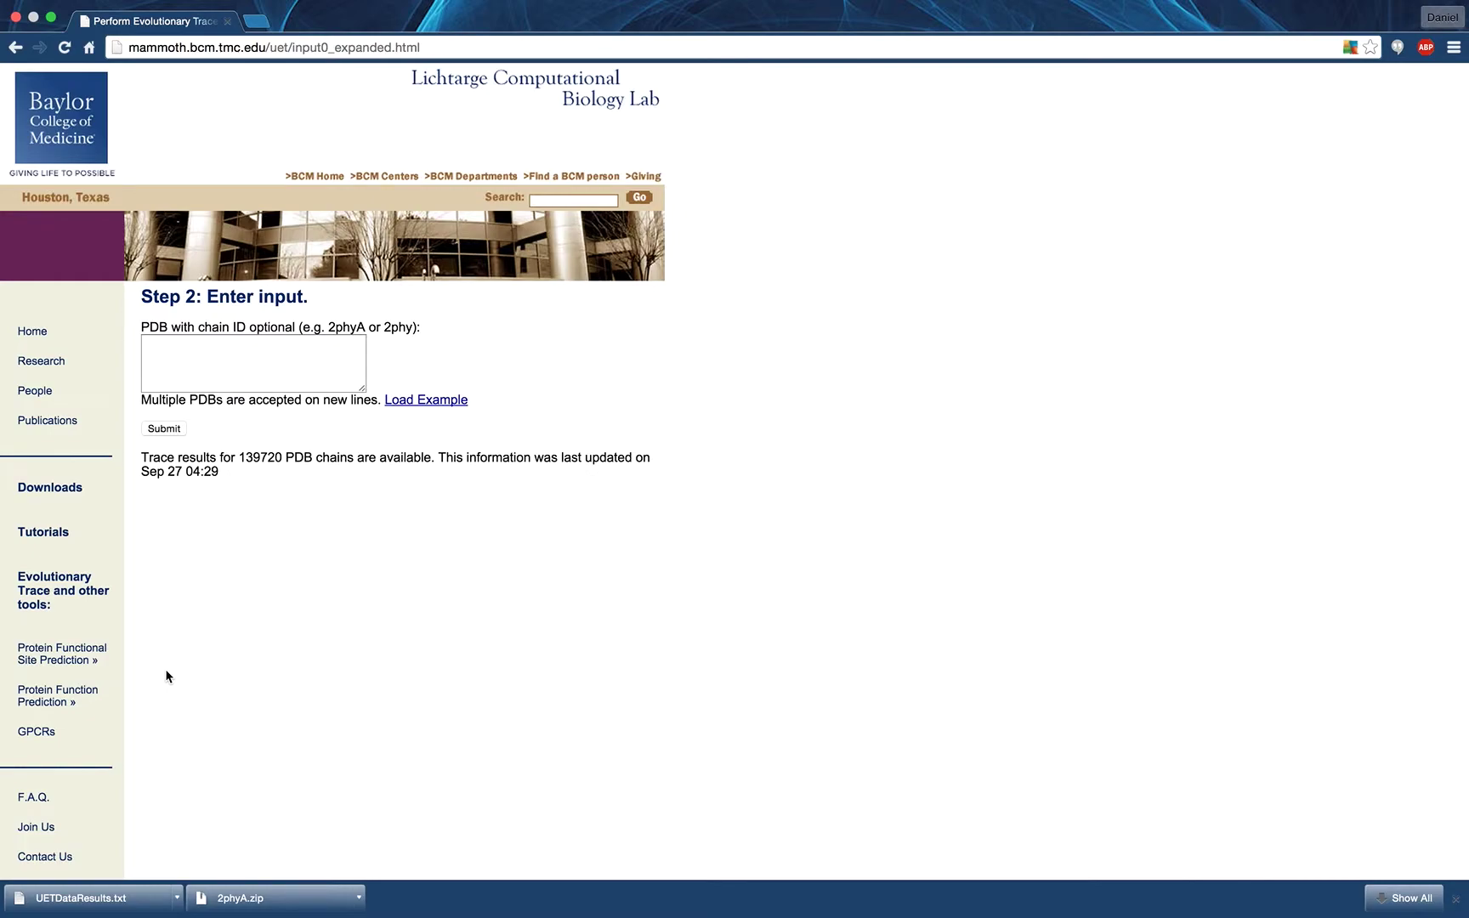
click(252, 367)
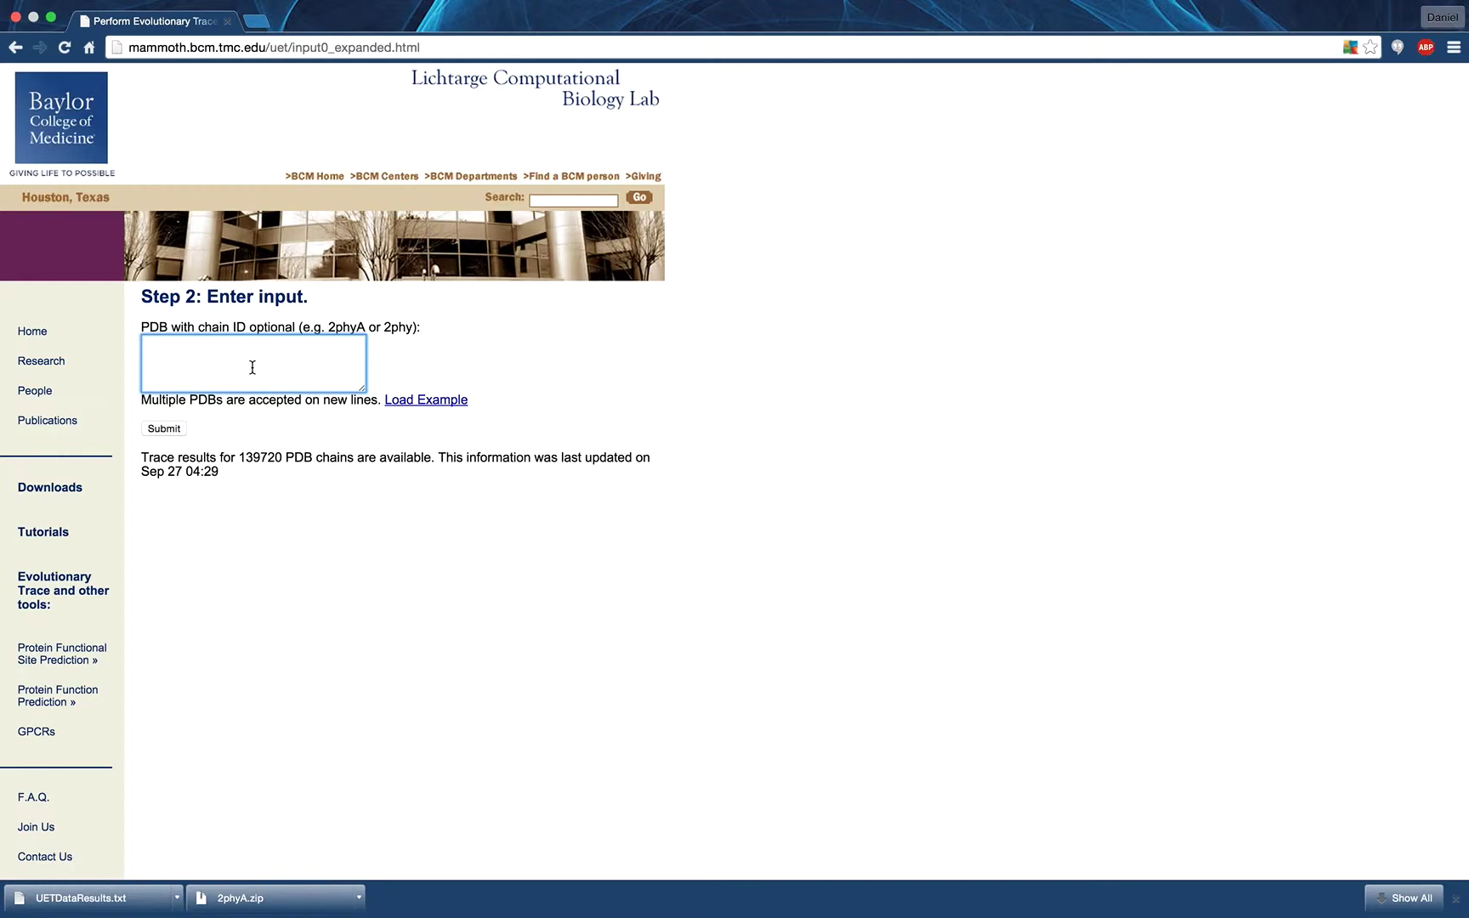
text(2phyA)
key(BackSpace)
click(419, 402)
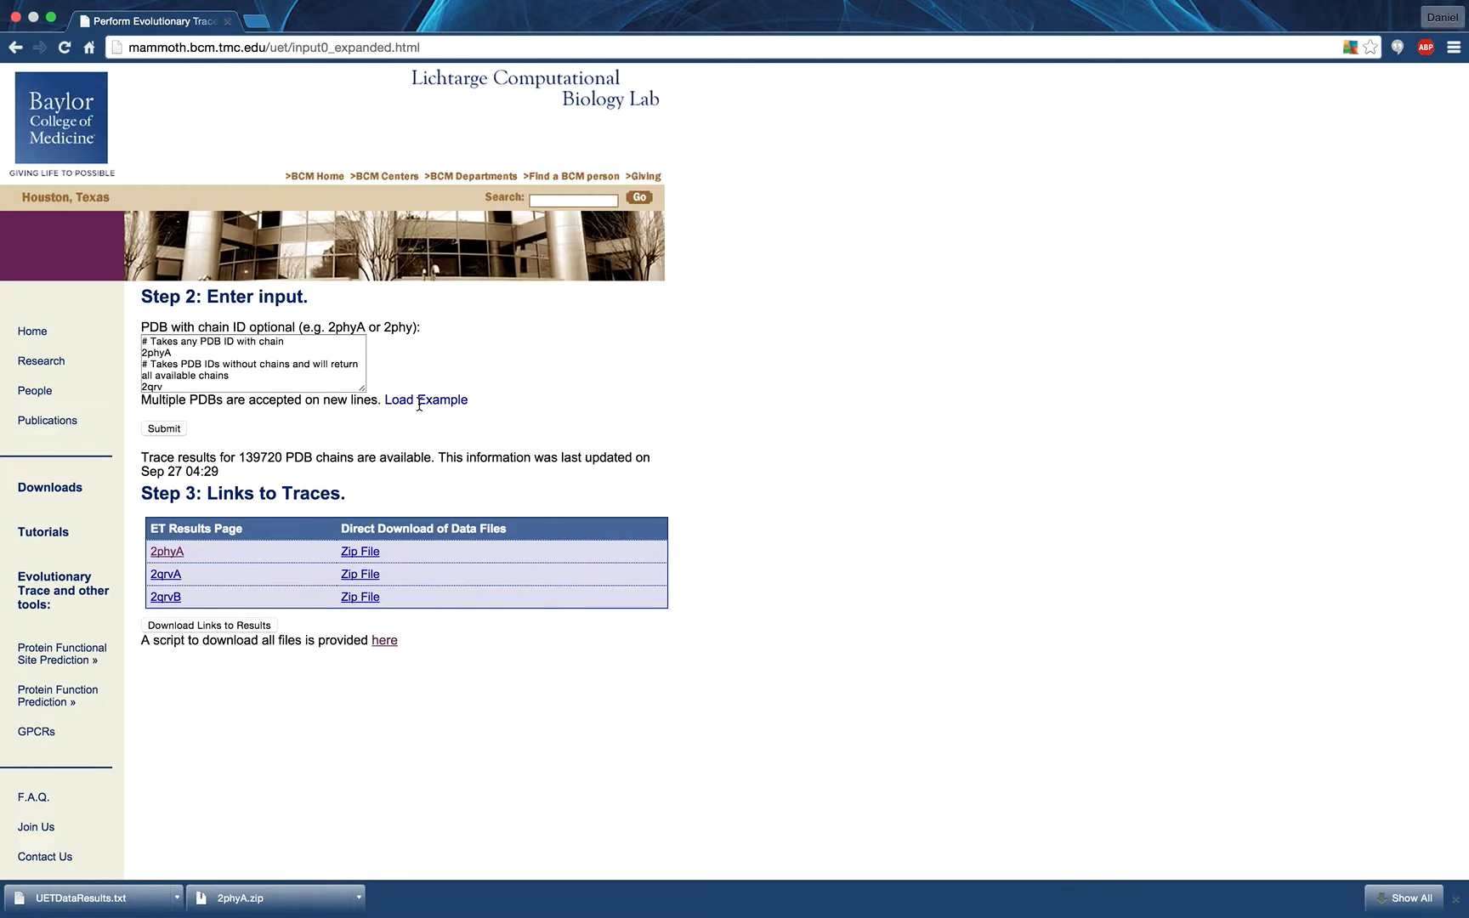
click(164, 428)
Save 2phyA.zip and the results-links list to the Desktop, then view the download-all script.
click(355, 557)
click(869, 133)
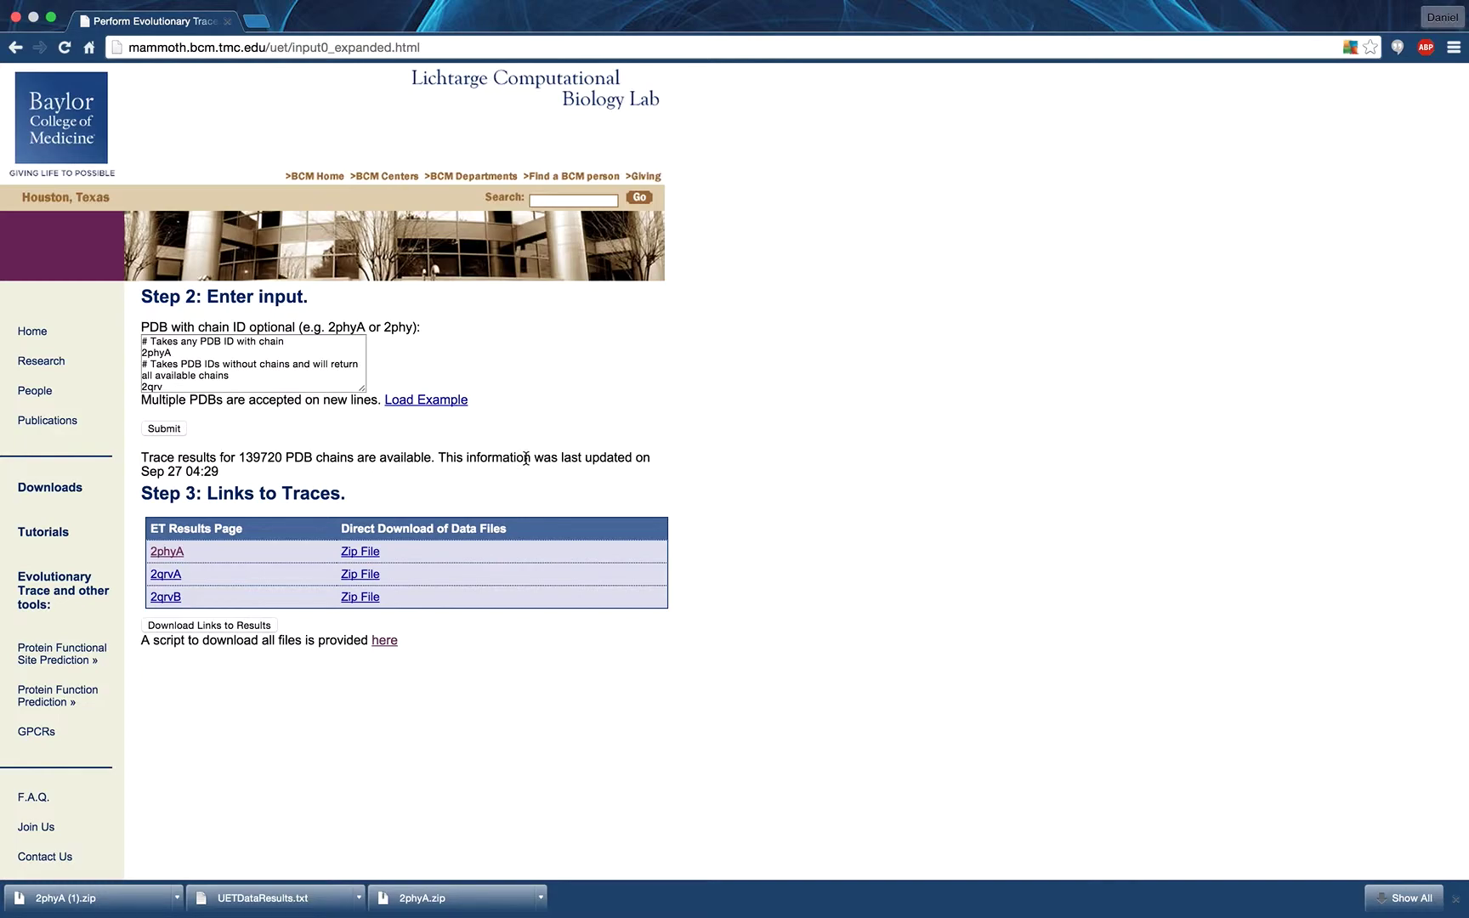
click(265, 628)
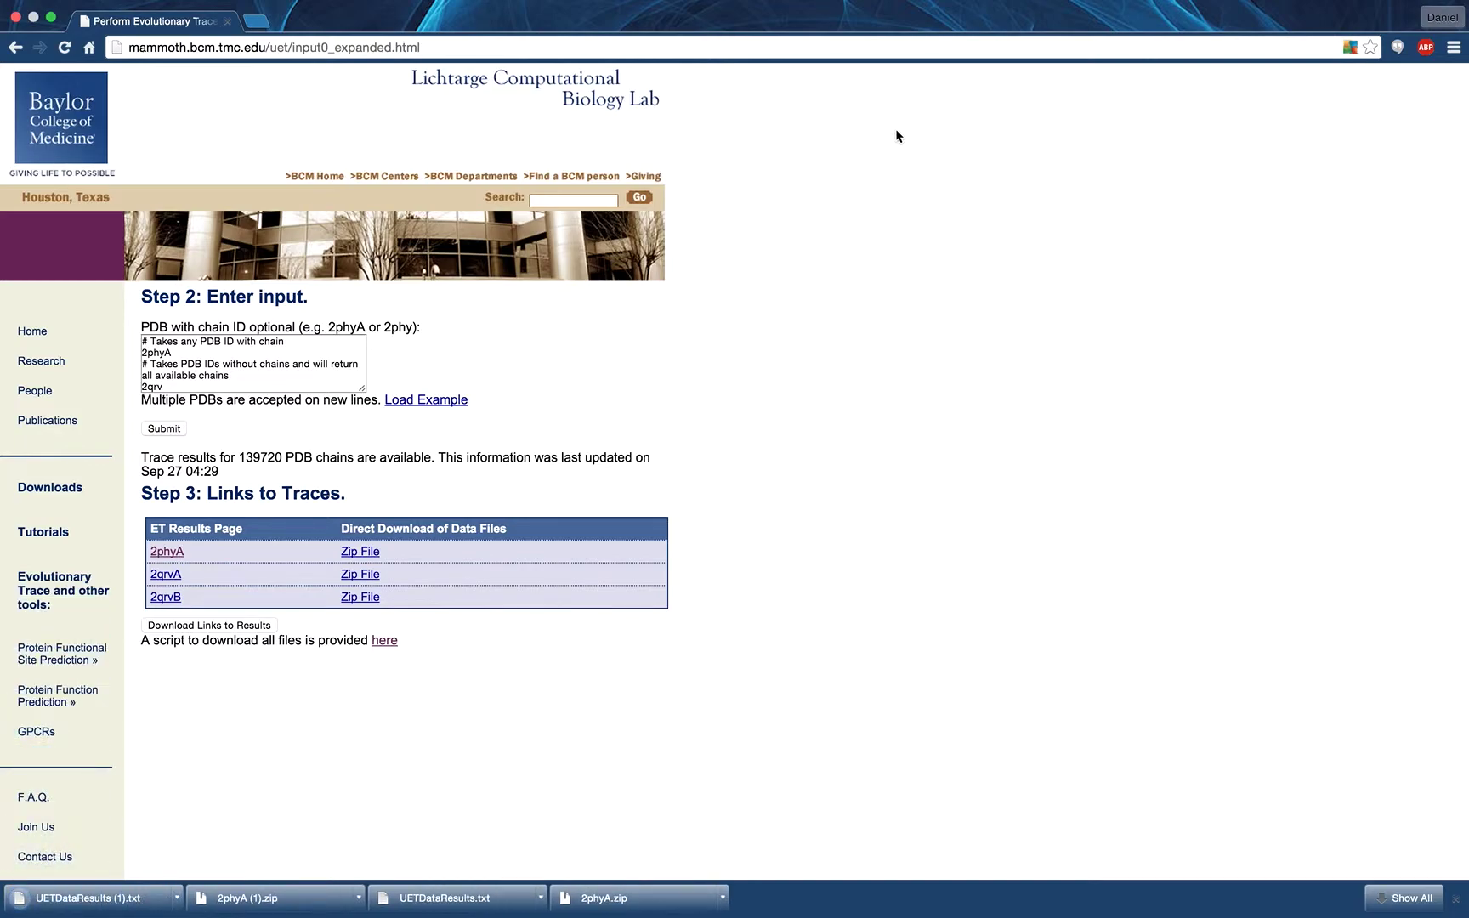
click(384, 642)
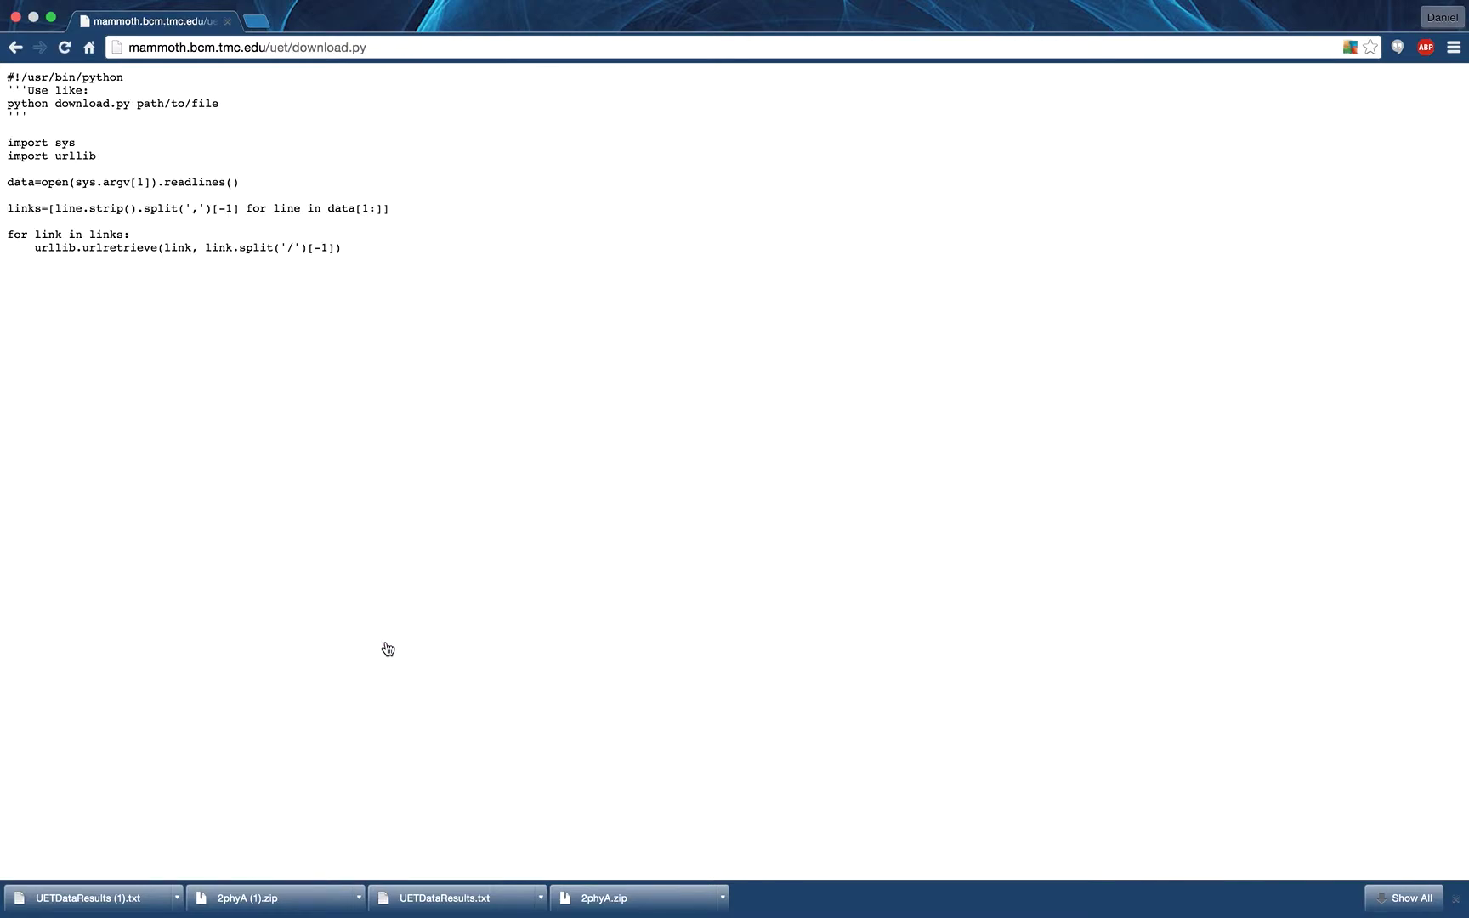
Return to the PDB ID page, resubmit the list, and open the 2phyA ET results.
key(BackSpace)
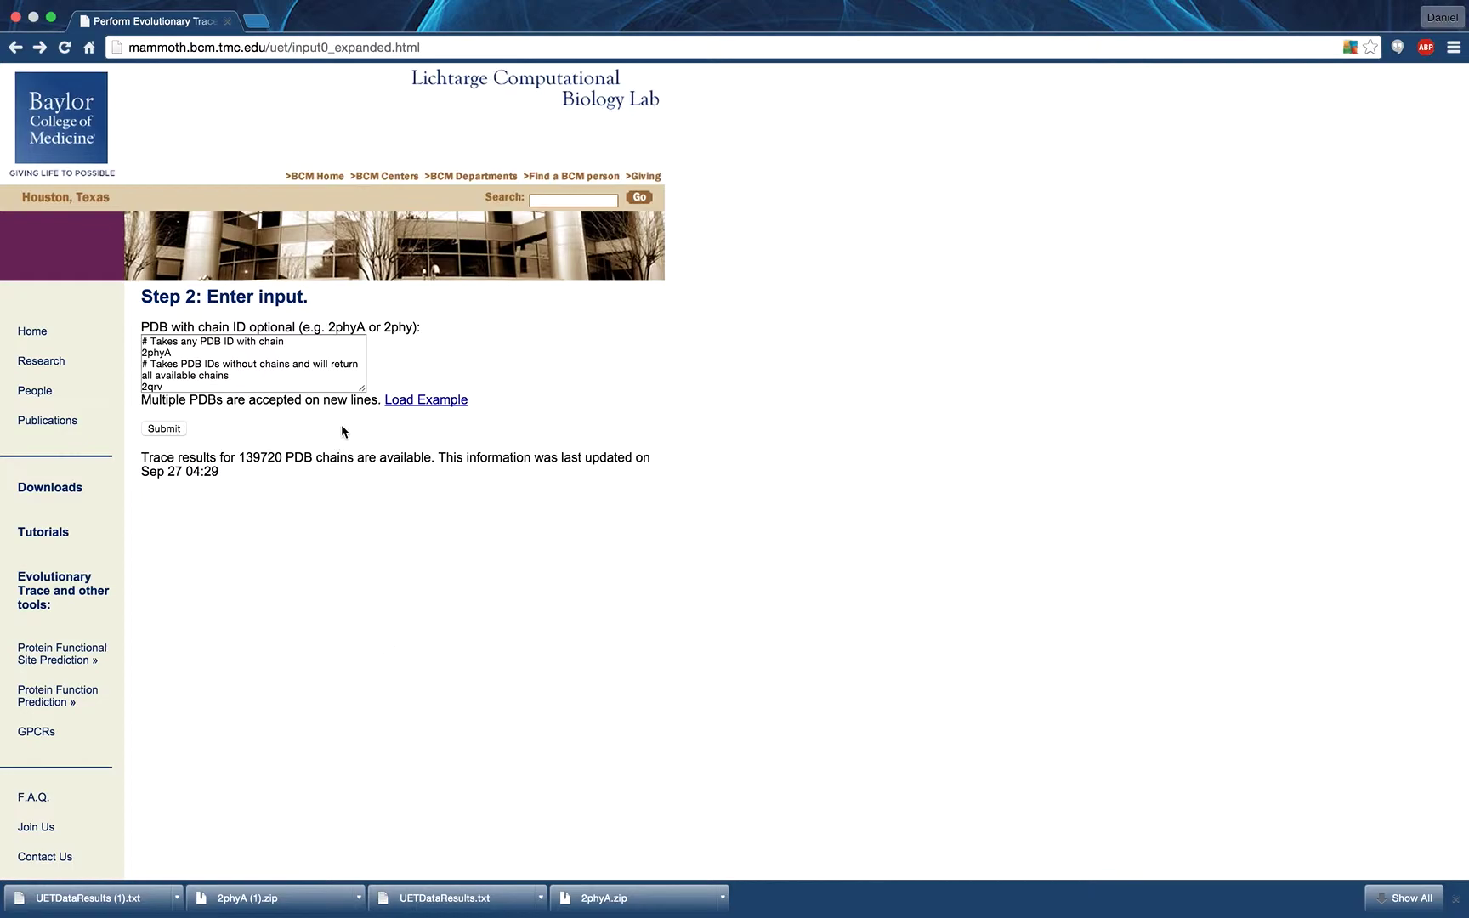
click(177, 429)
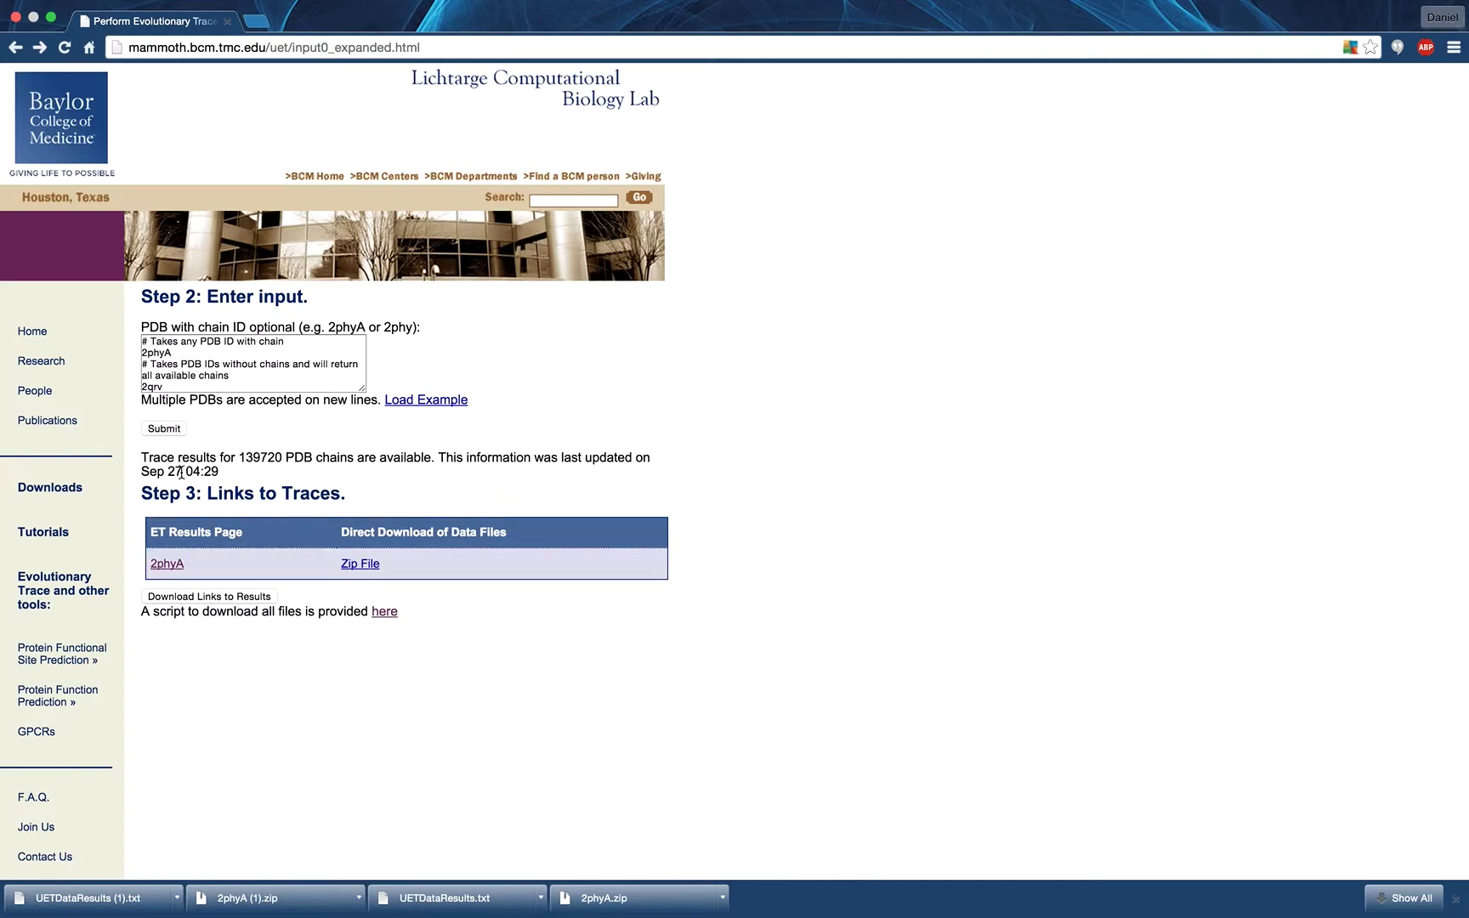
click(175, 554)
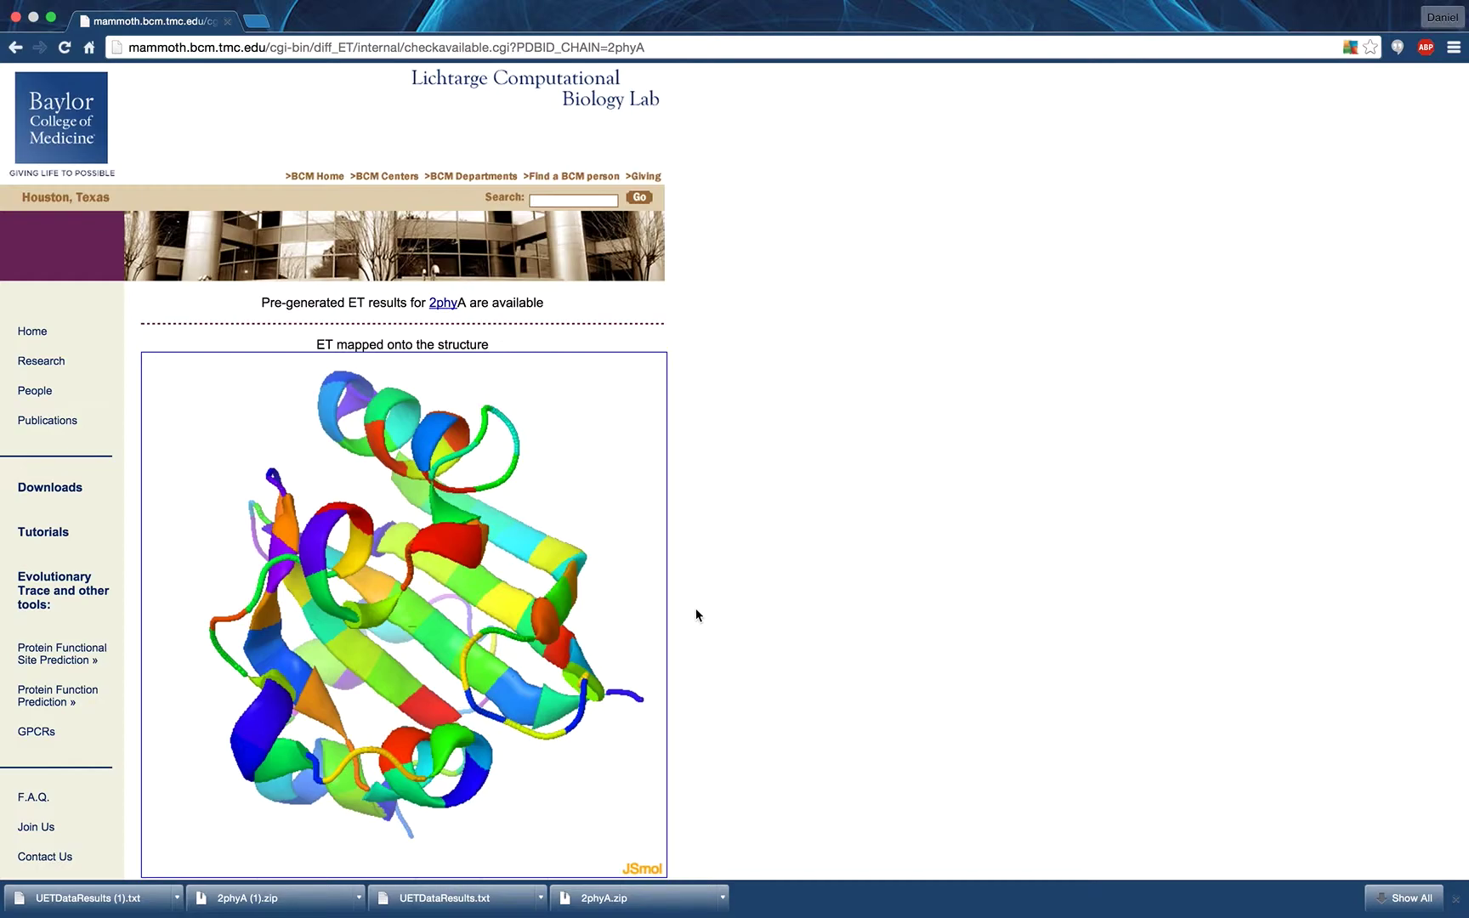
Scroll through the 2phyA results to view rank colouring on the structure and sequence.
scroll(695, 609, down, 3)
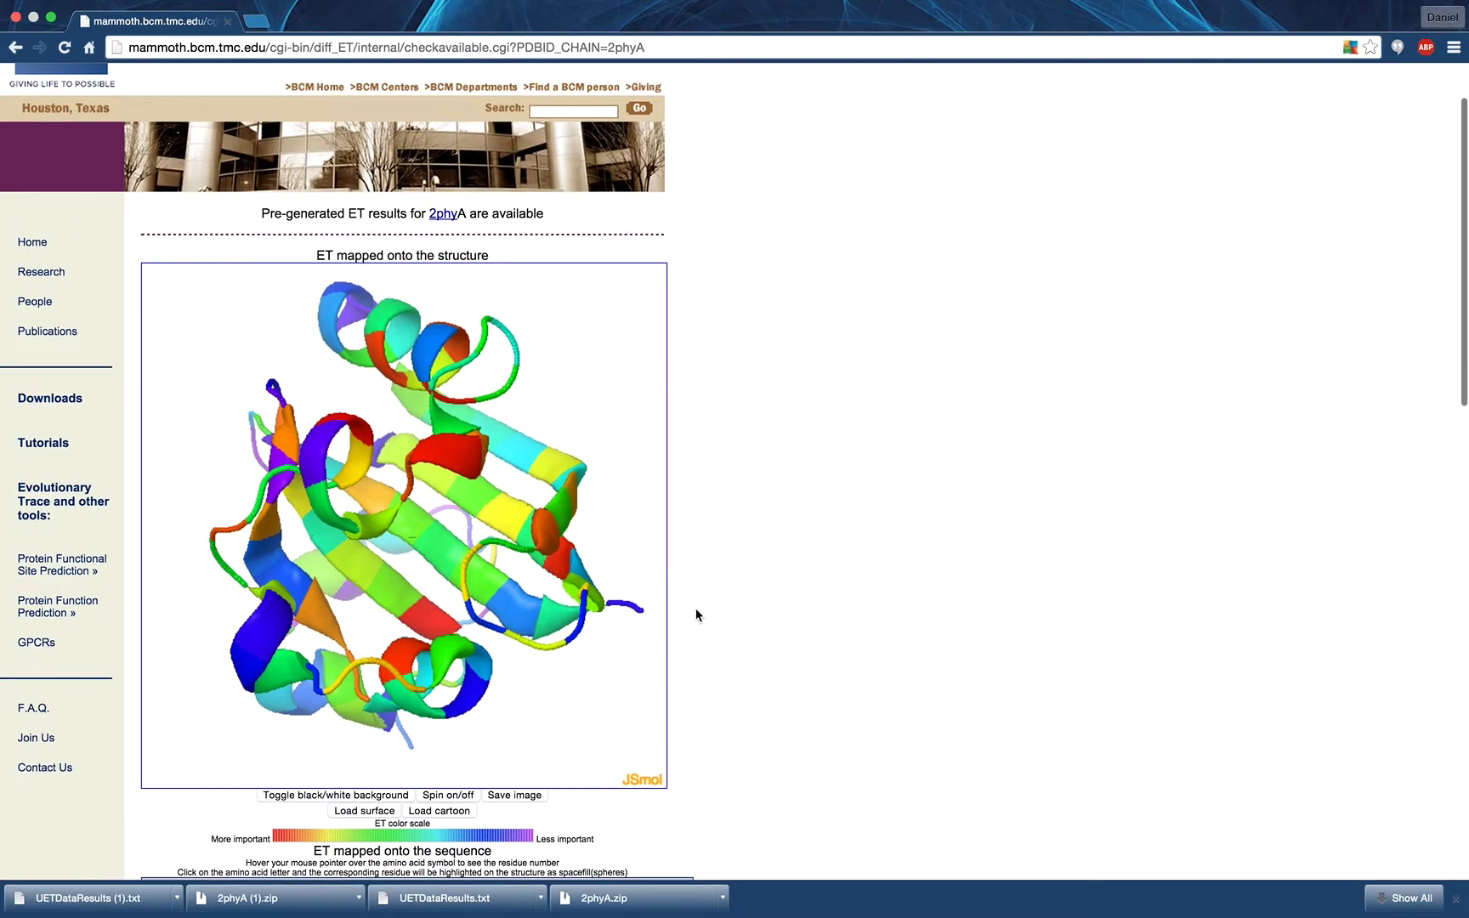
scroll(696, 609, down, 4)
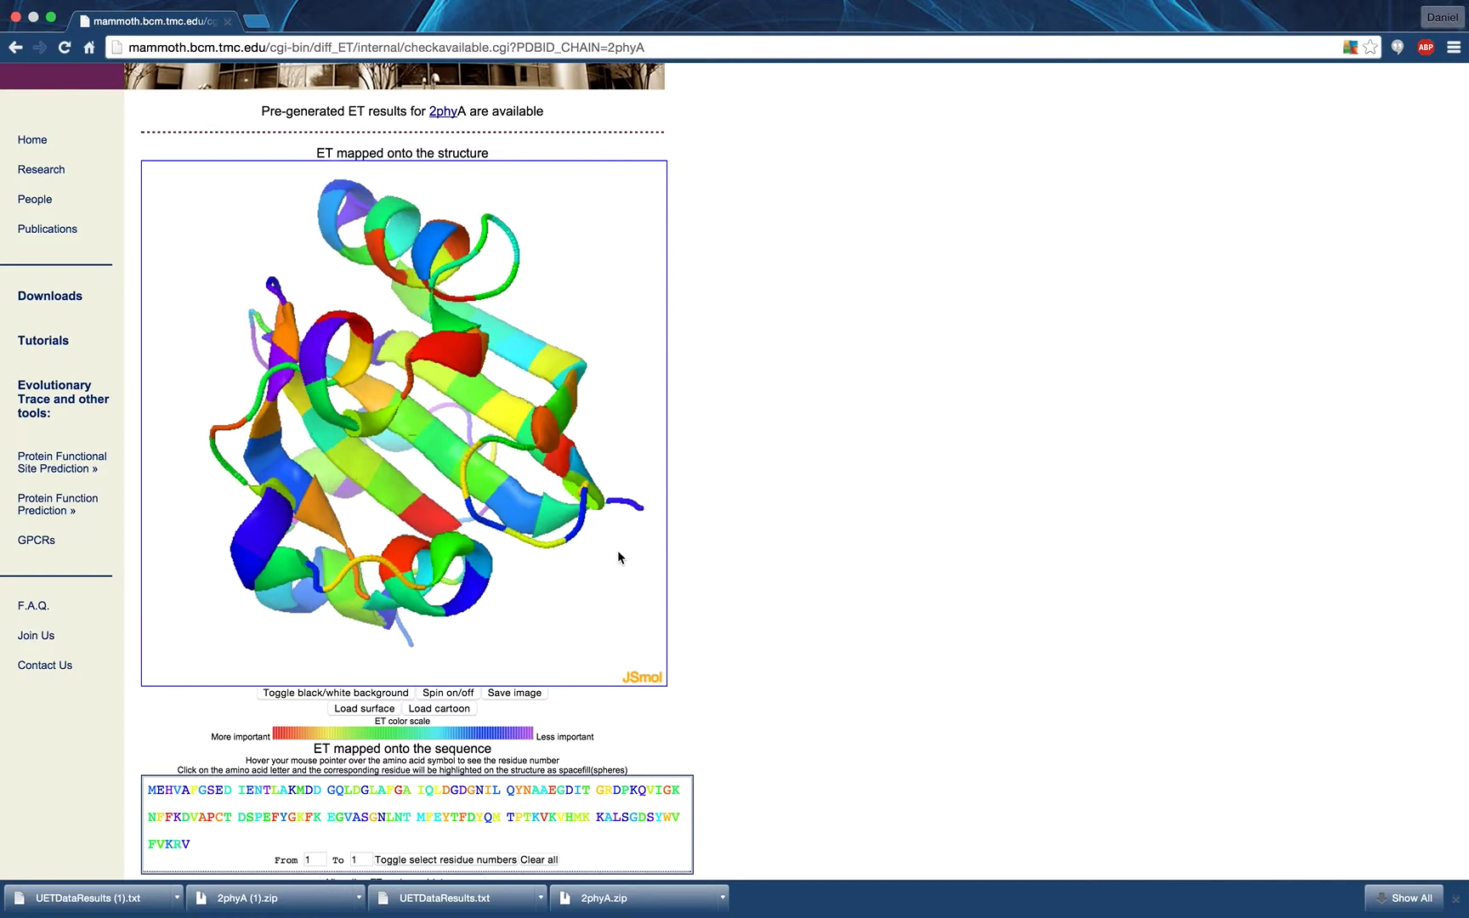
scroll(617, 550, down, 5)
scroll(617, 550, up, 2)
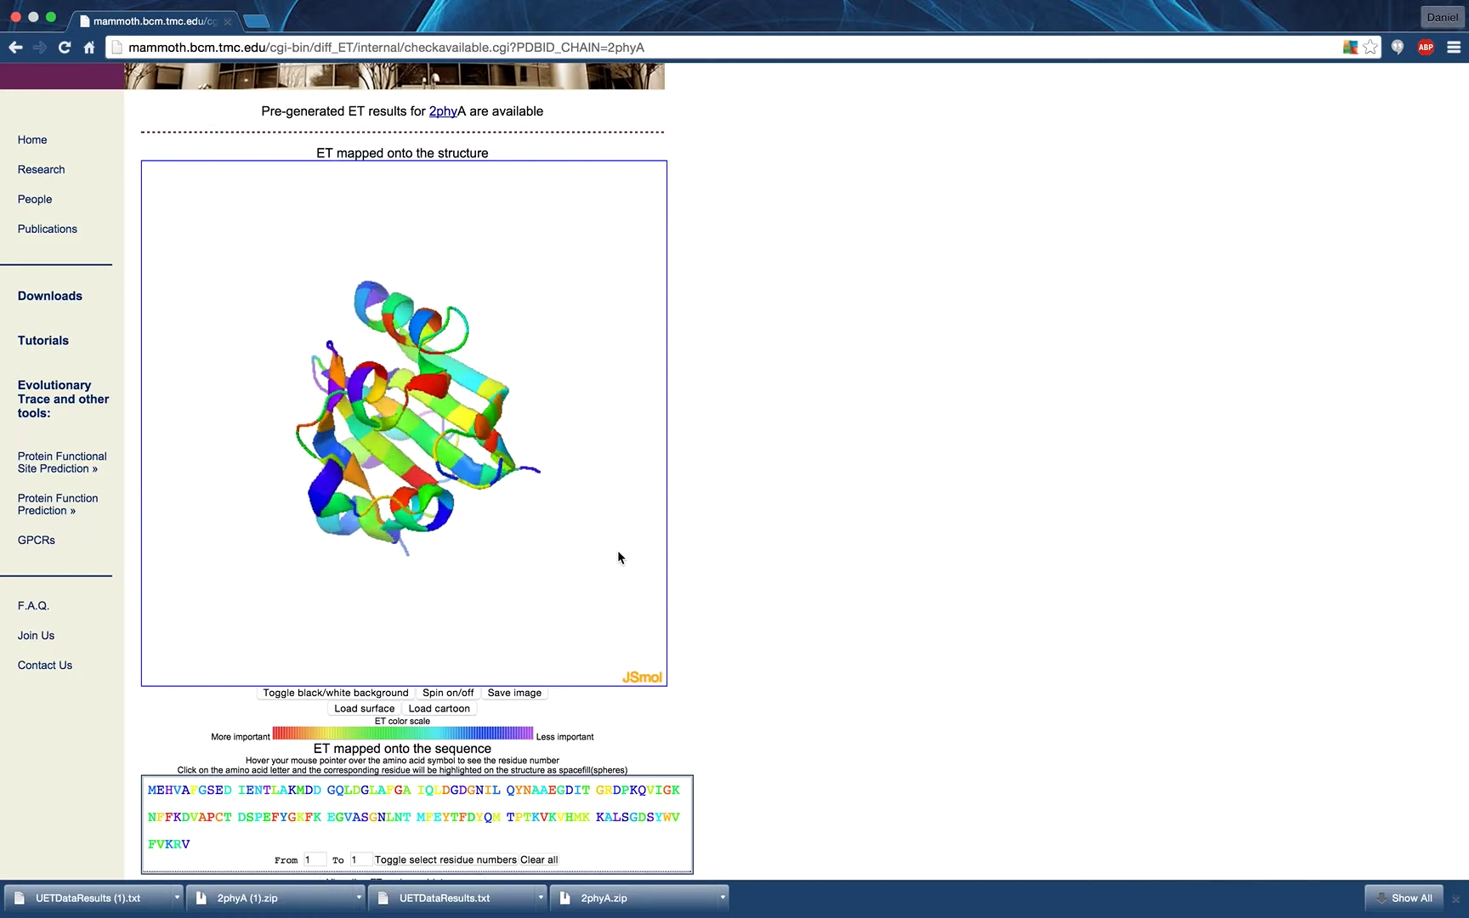
scroll(618, 557, up, 4)
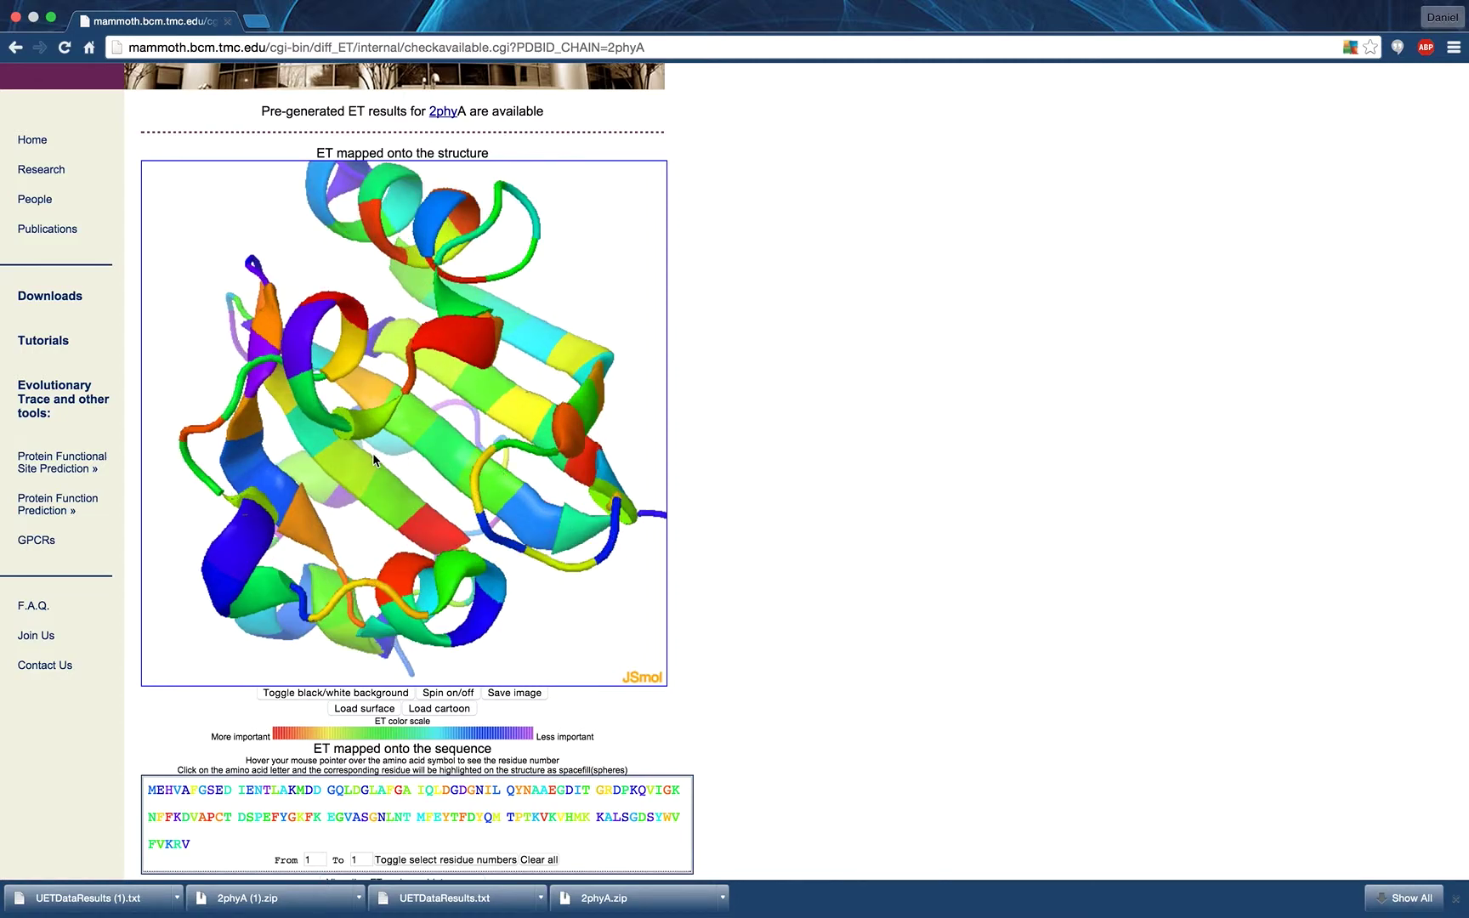
Rotate the 2phyA structure to a new orientation and dismiss the viewer's options menu.
click(313, 416)
drag(313, 416, 474, 414)
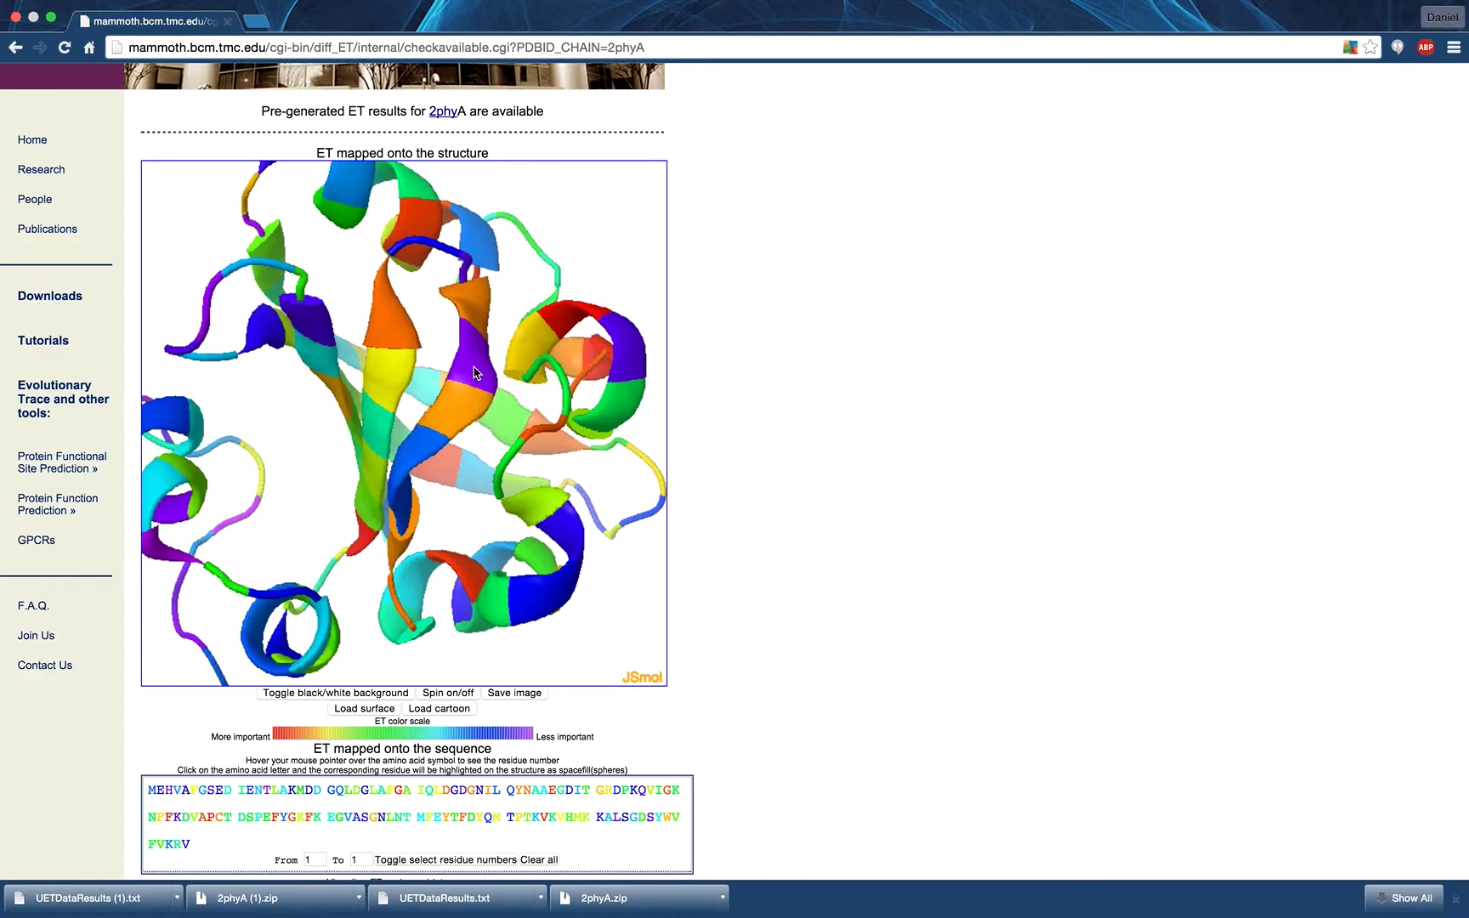
mouse_move(475, 372)
right_click(600, 208)
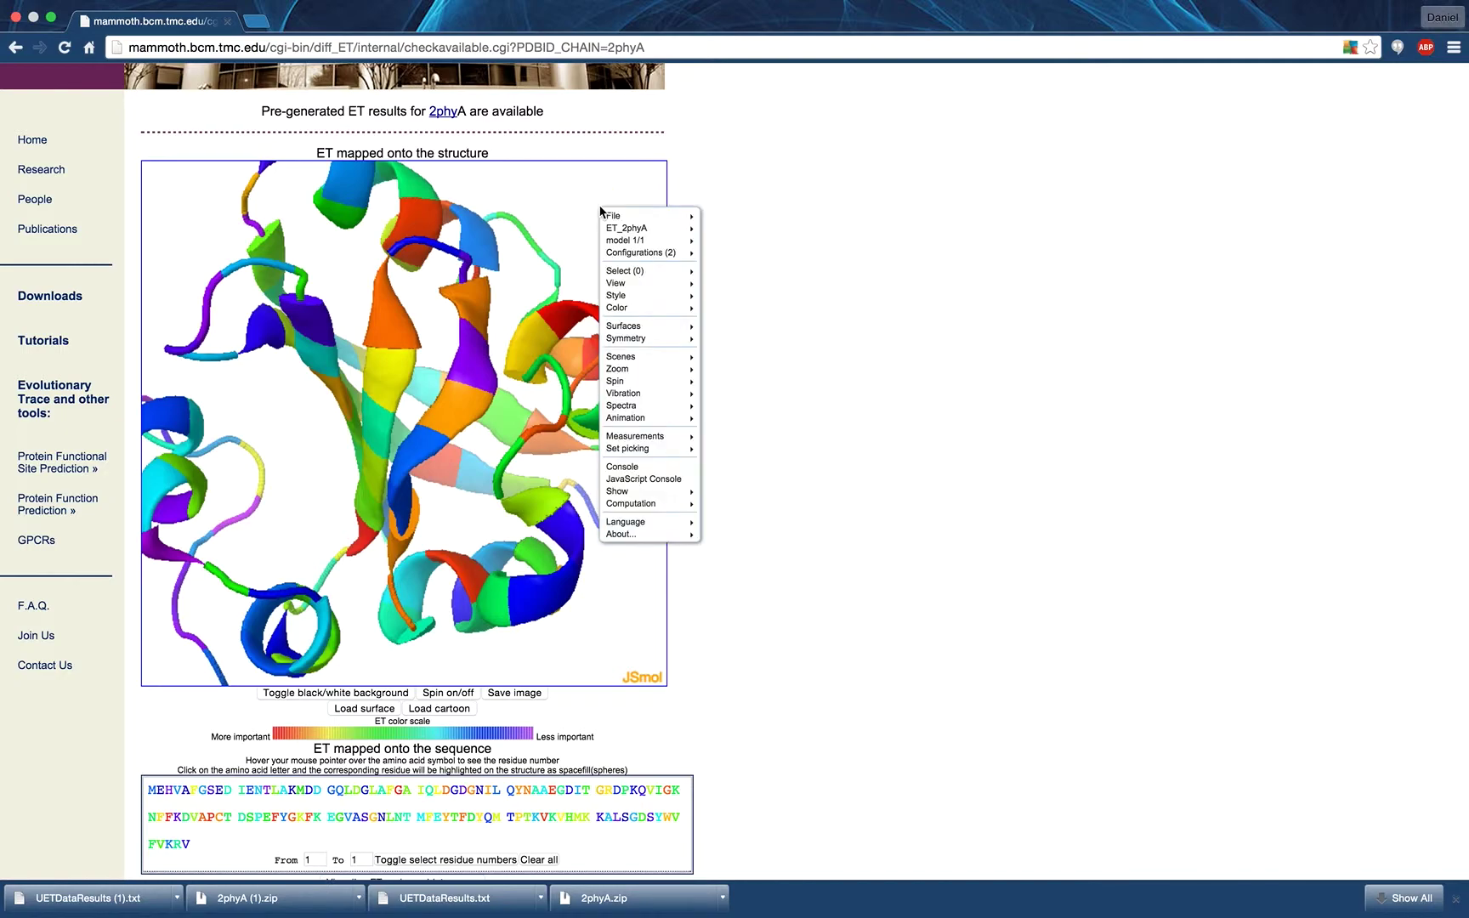
click(865, 230)
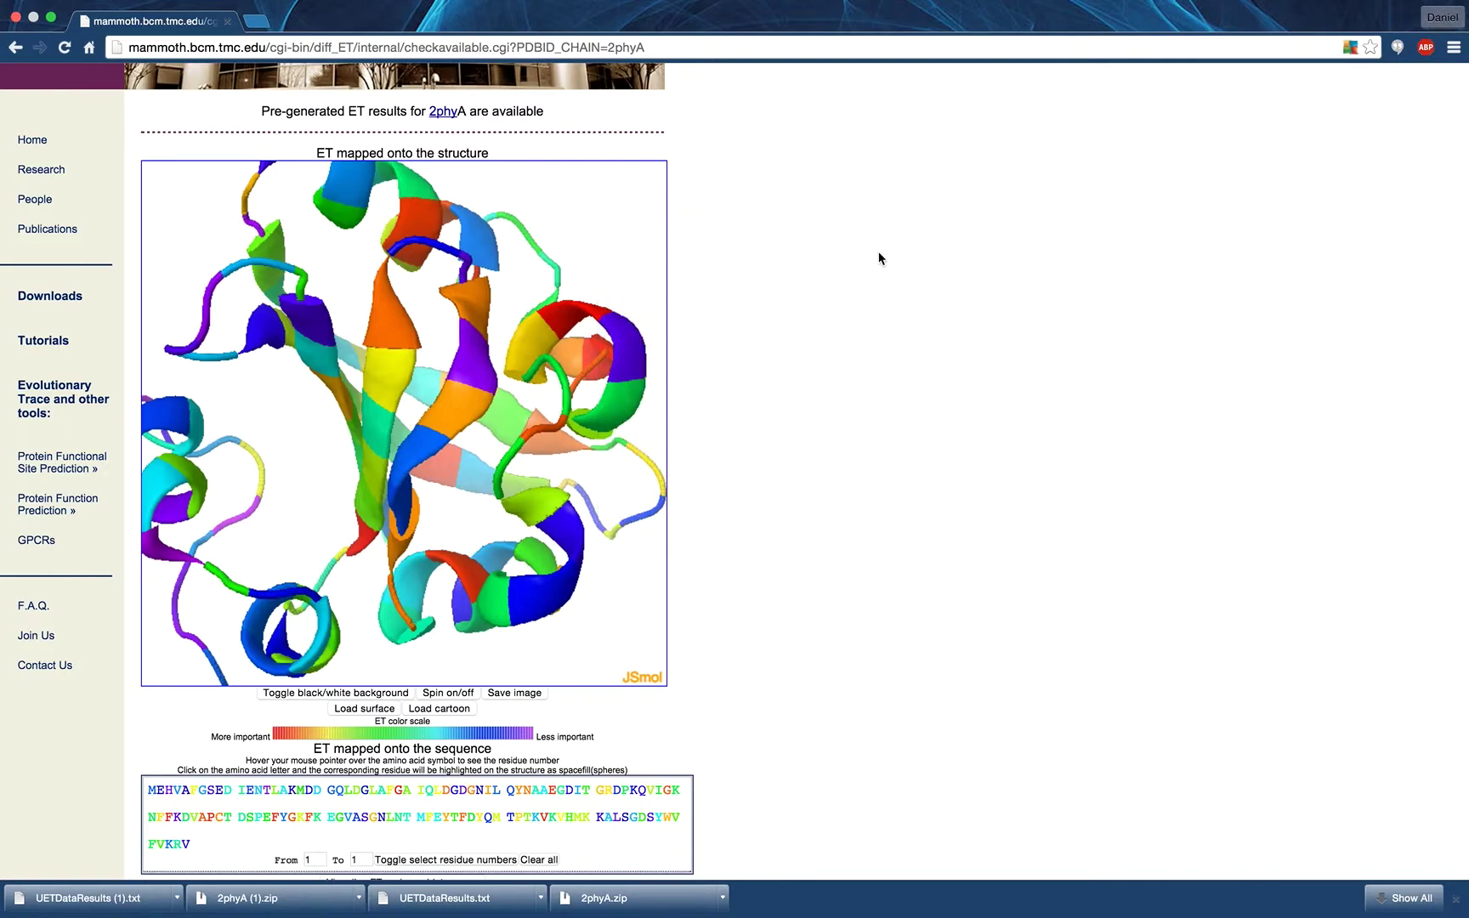
Switch the structure viewer to a black background.
scroll(836, 442, down, 1)
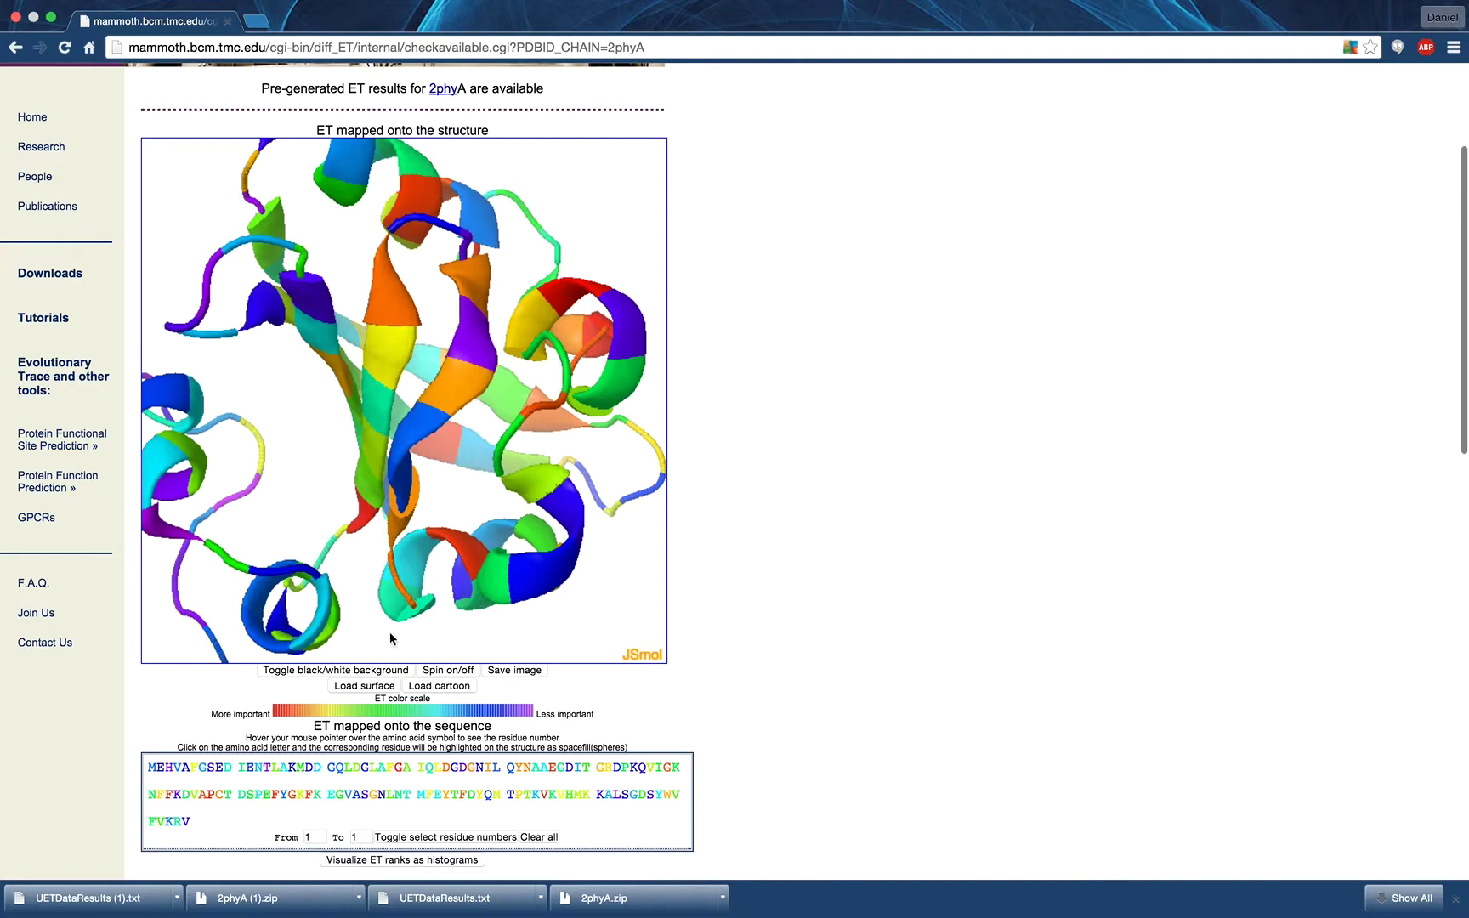
scroll(358, 674, down, 1)
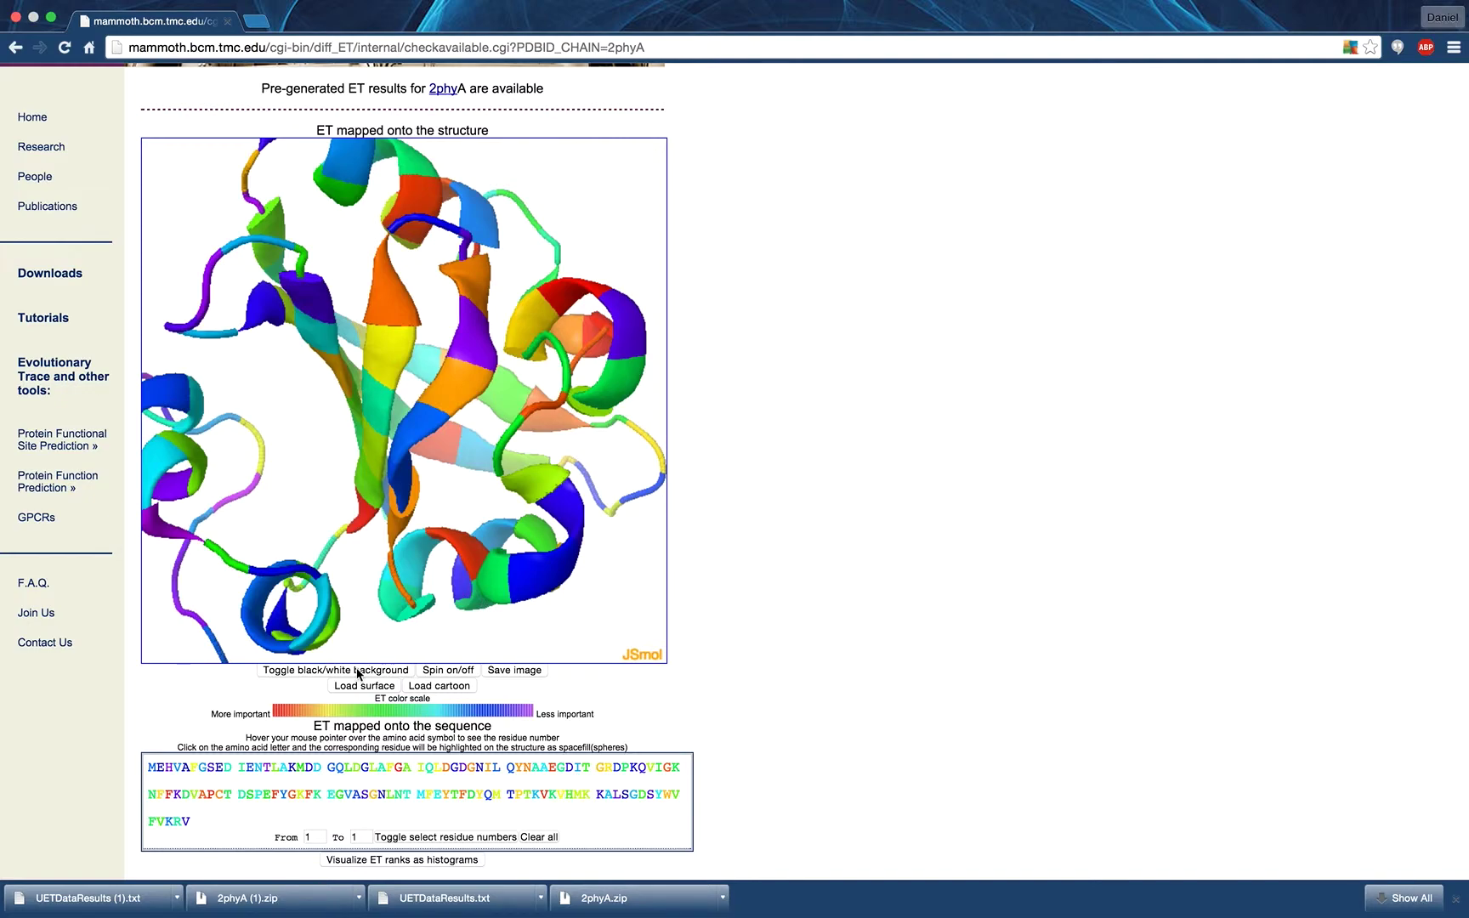
click(358, 670)
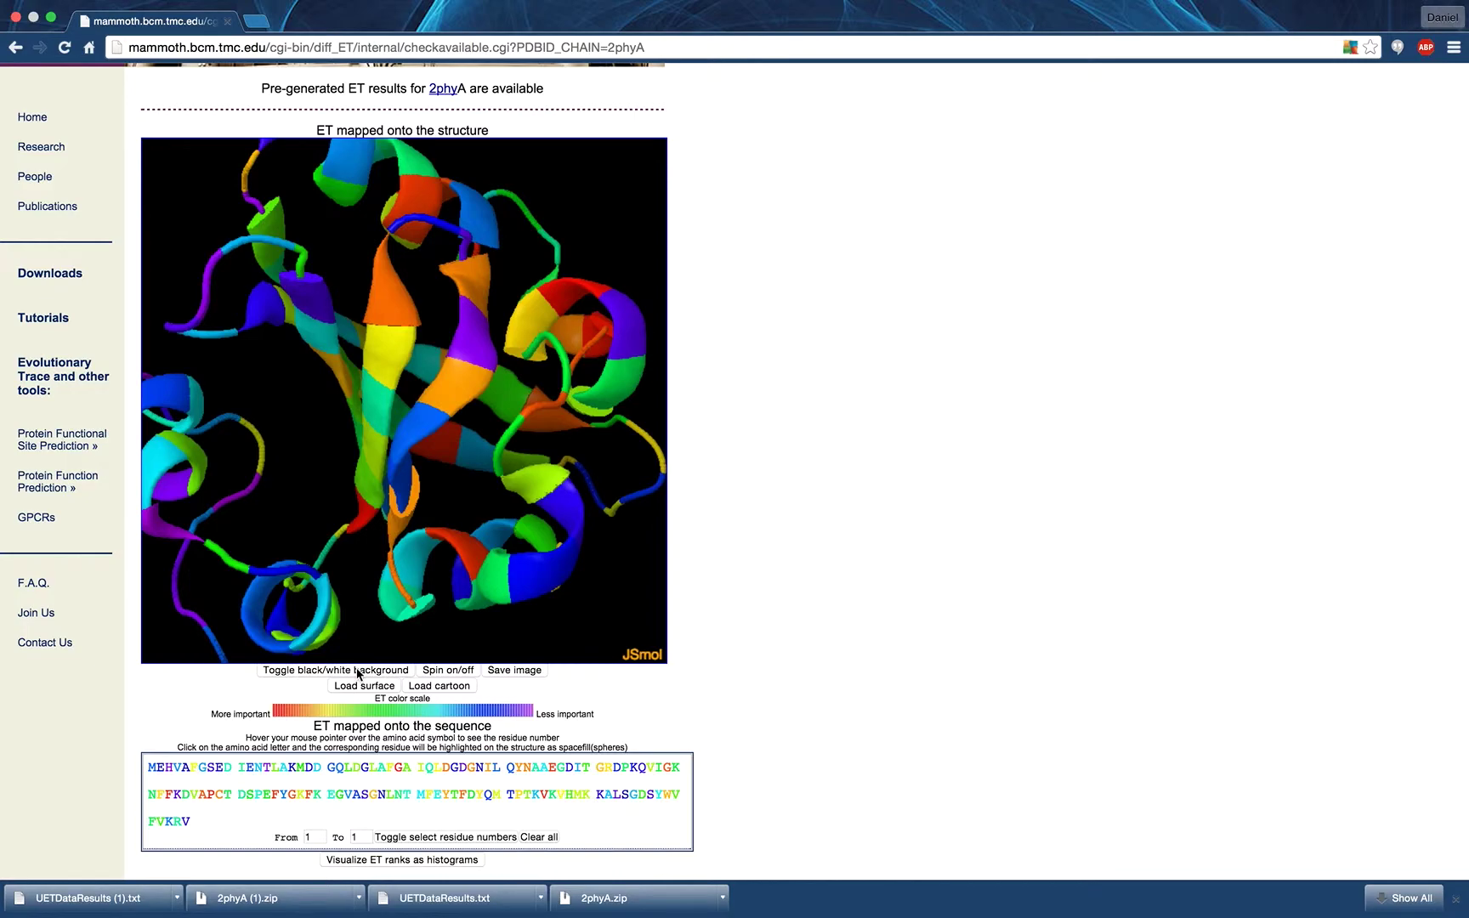
Return the 2phyA viewer to a white background and start the molecule spinning.
click(358, 671)
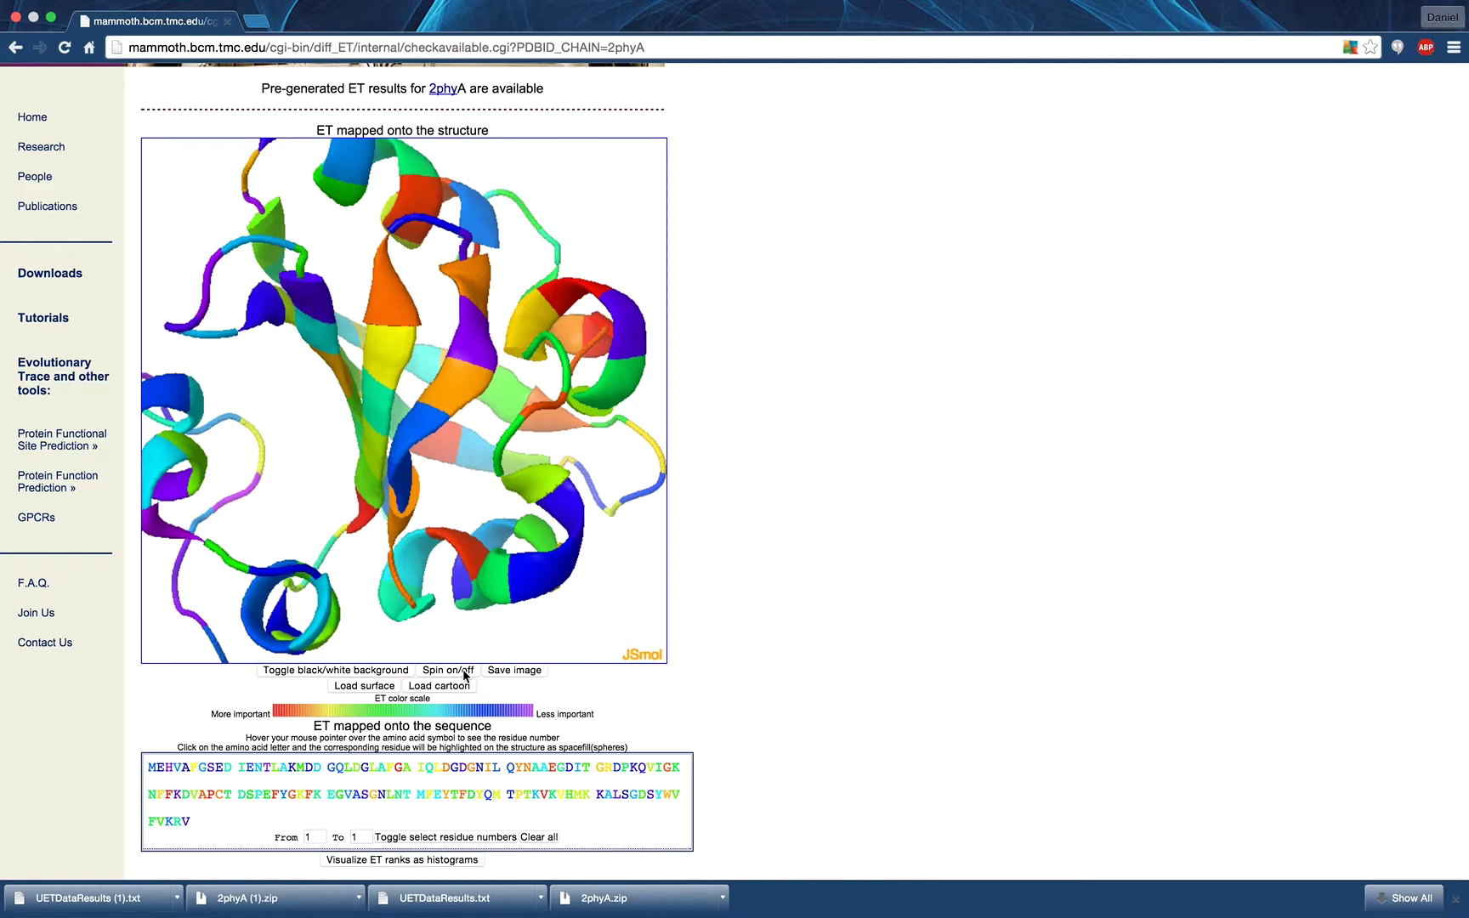
click(465, 676)
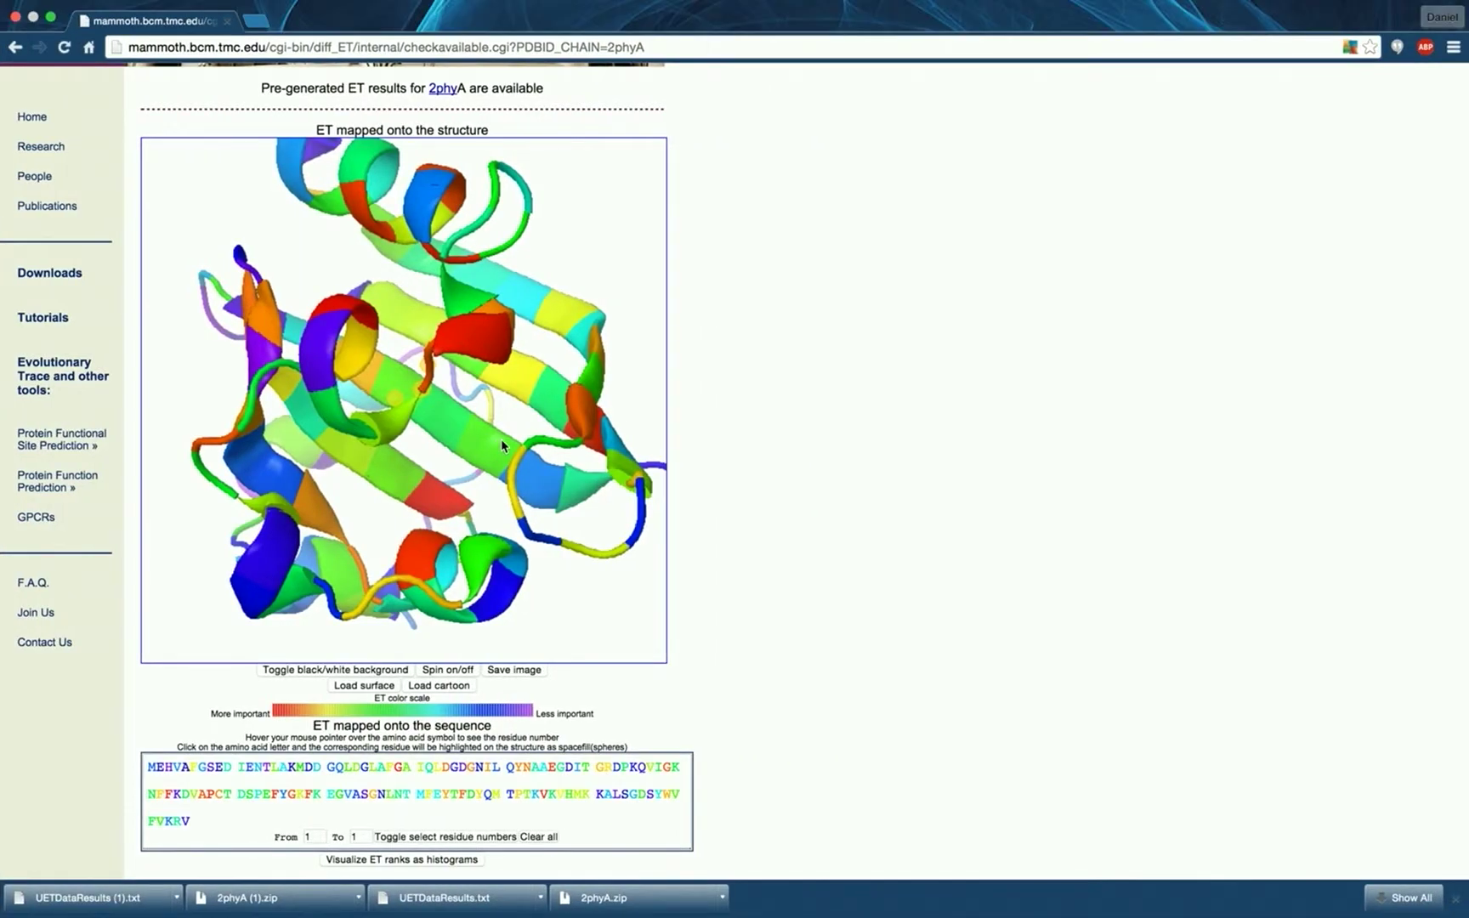
mouse_move(502, 443)
mouse_move(203, 796)
Display ALA67 as spacefill spheres on the JSmol structure, then start editing the residue range's From field.
click(202, 796)
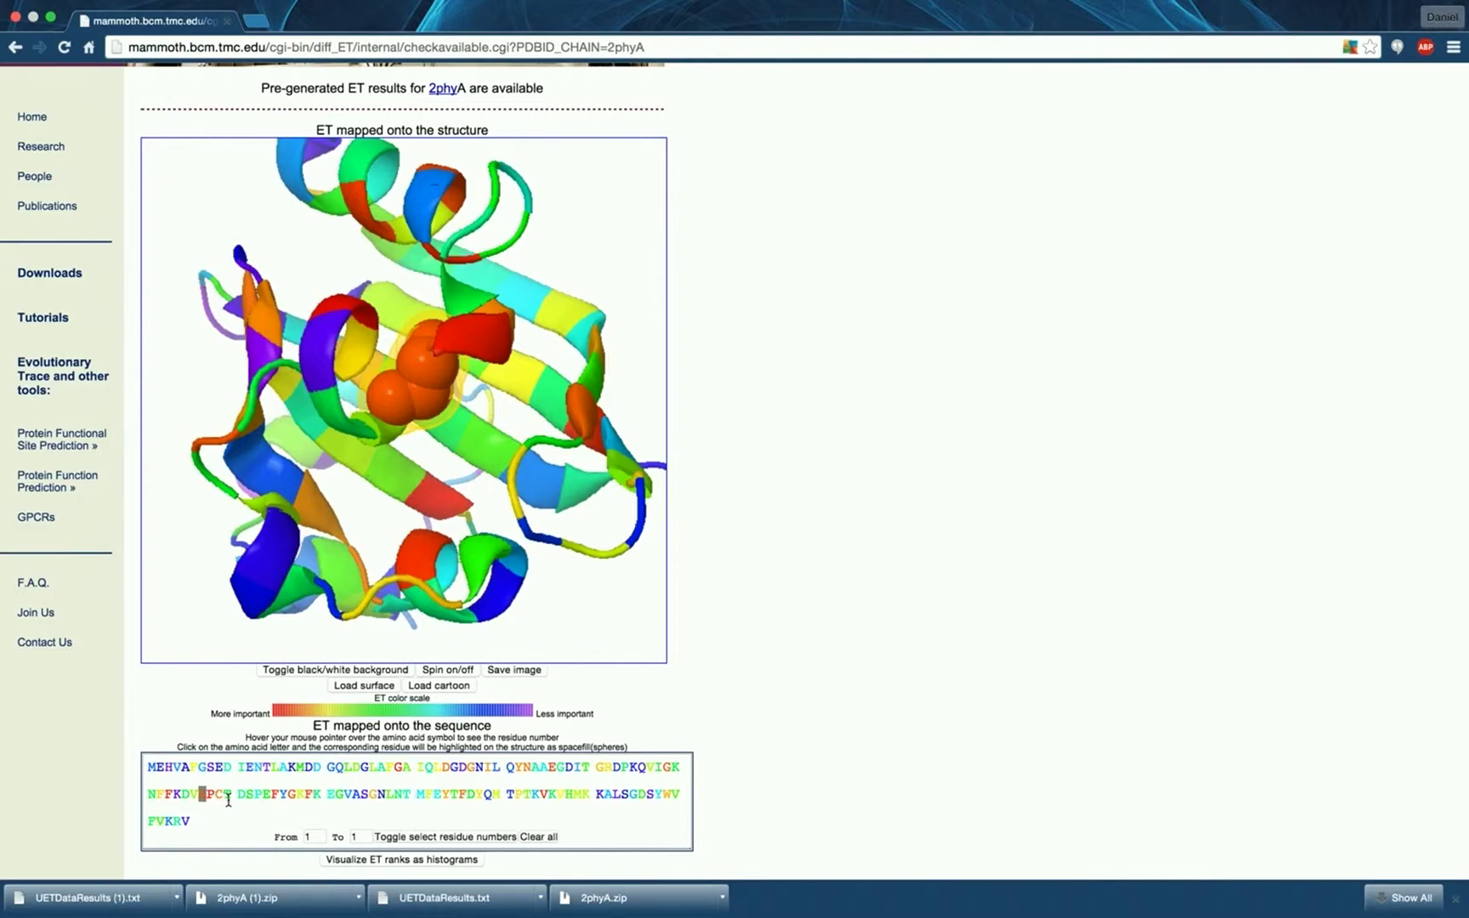
drag(236, 795, 438, 794)
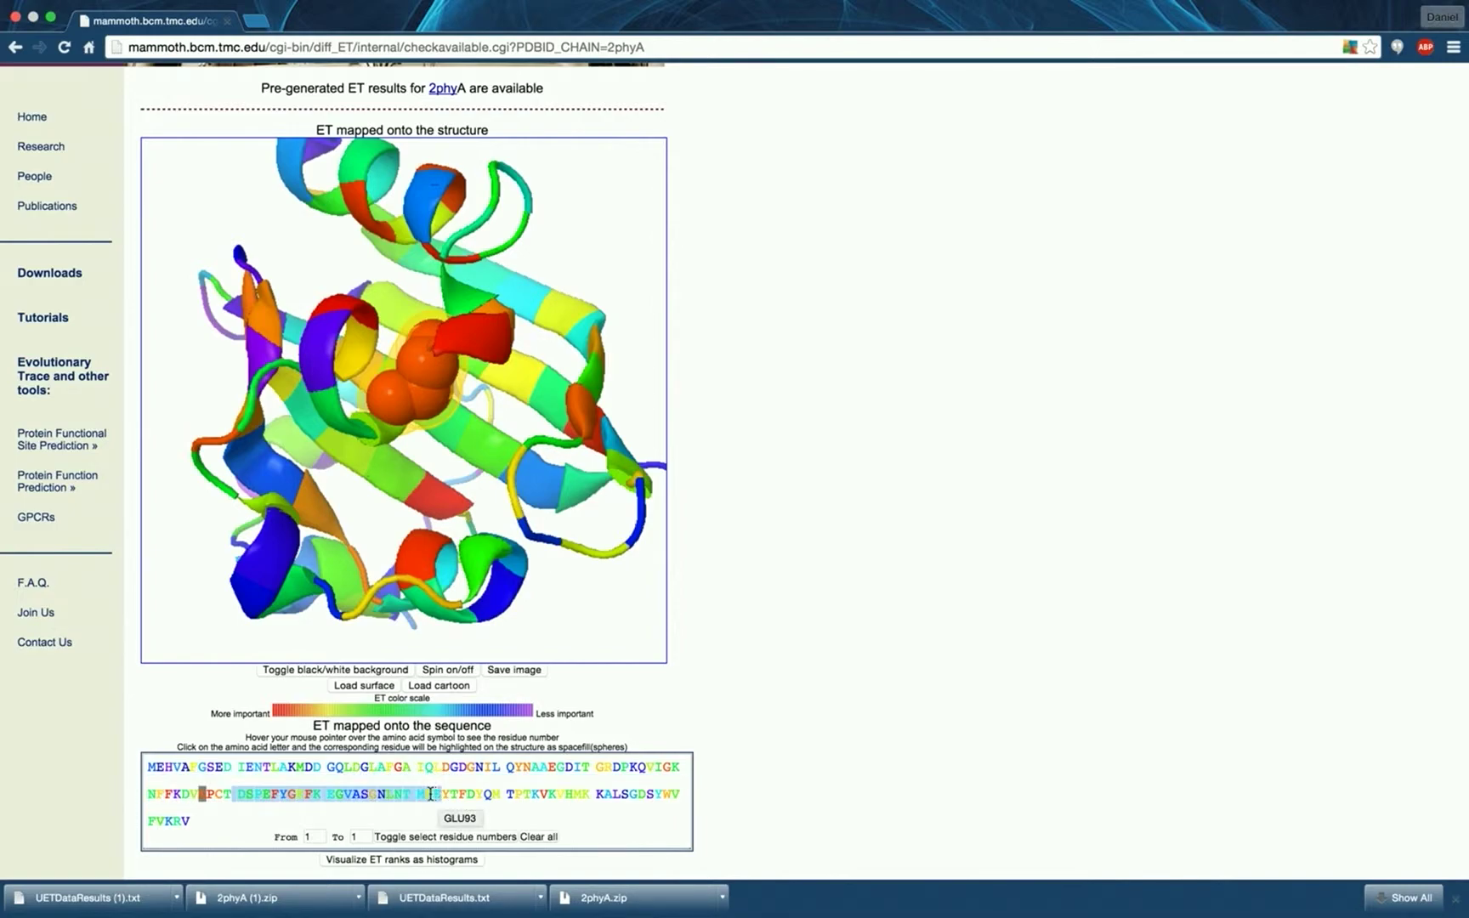
click(252, 814)
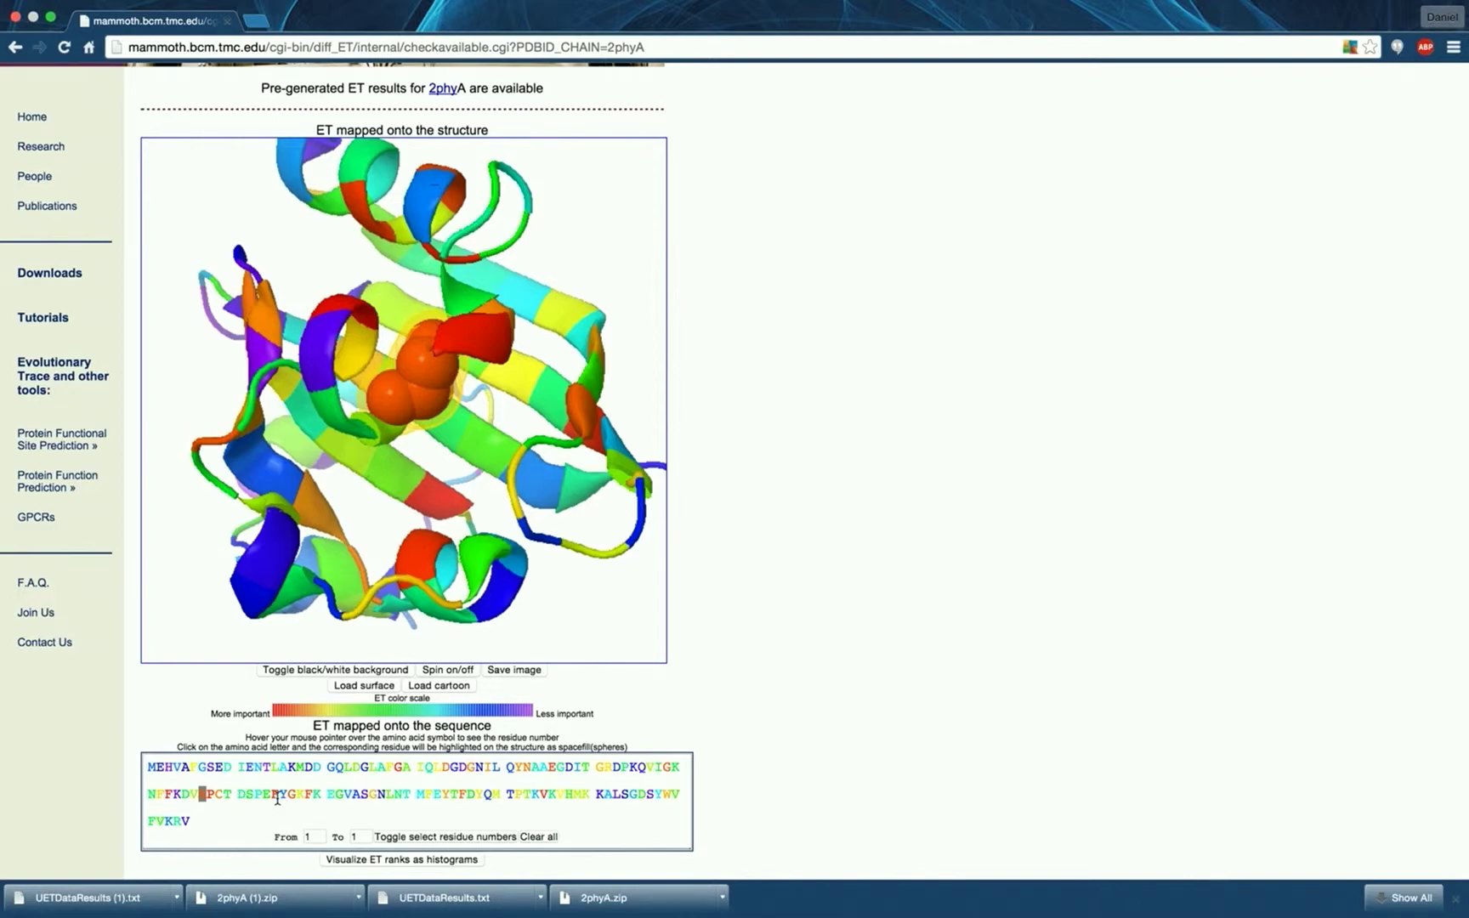
mouse_move(277, 798)
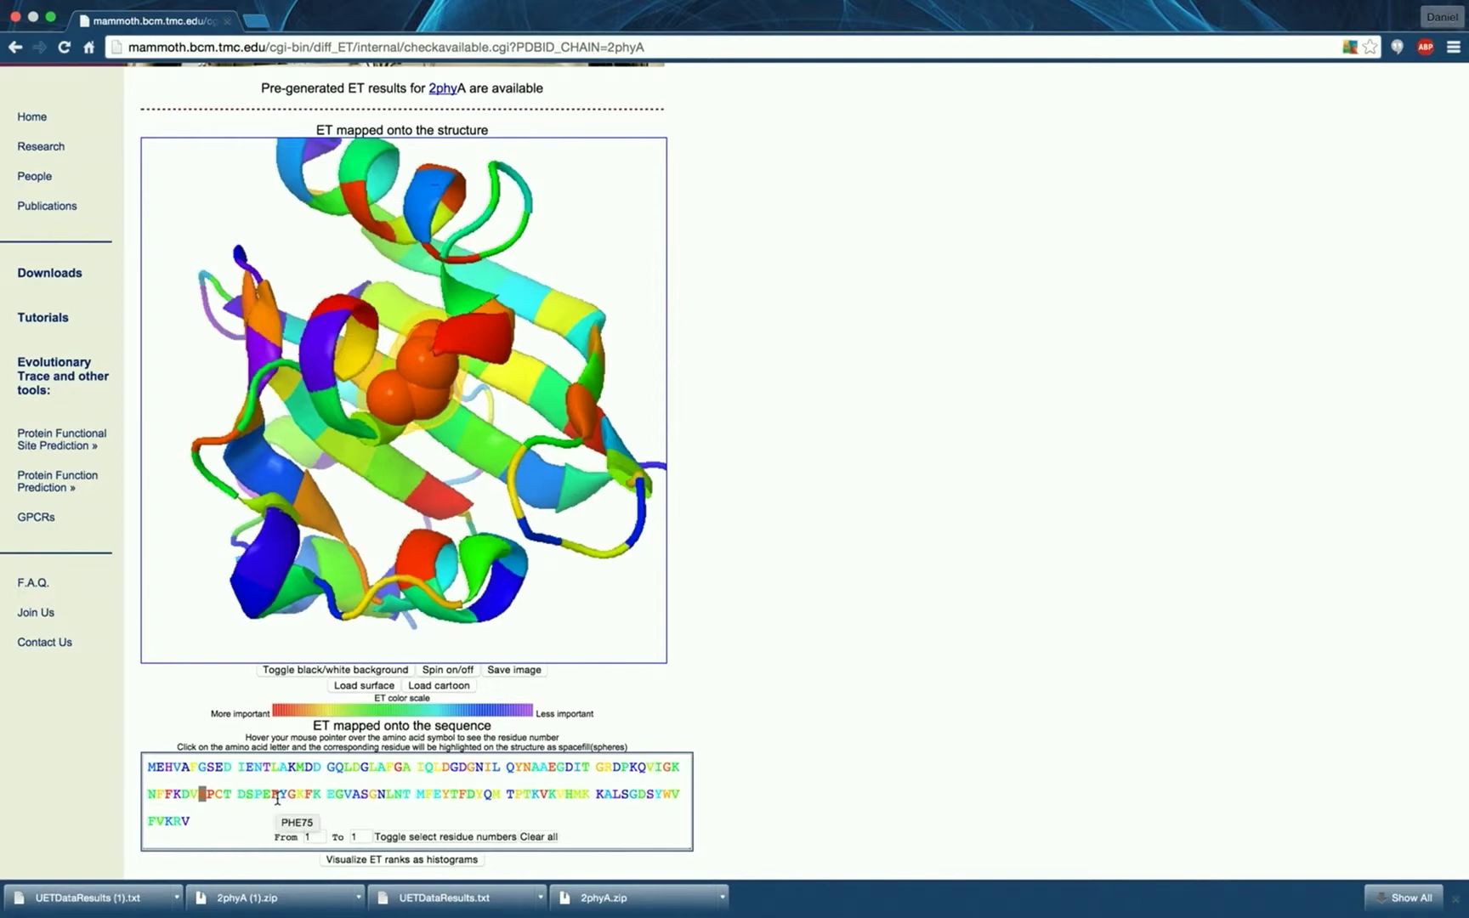
click(312, 838)
Enter 75 in the From field and 80 in the To field of the residue range.
key(BackSpace)
text(75)
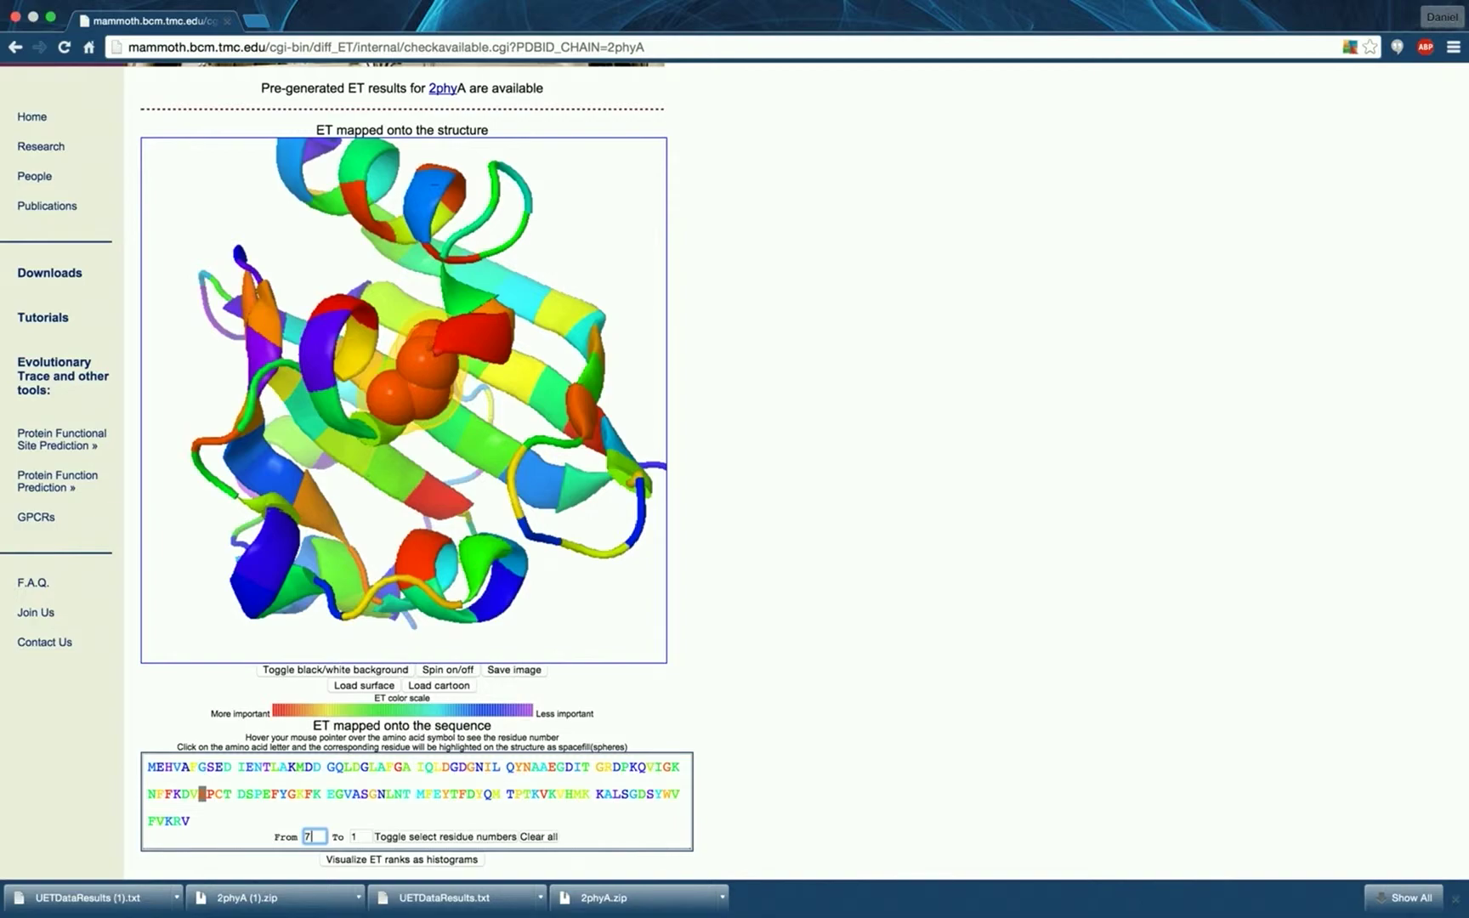
click(366, 836)
key(BackSpace)
text(80)
Show residues 75–80 as spheres and start saving the structure image as ETjmol_2phyA.
click(414, 838)
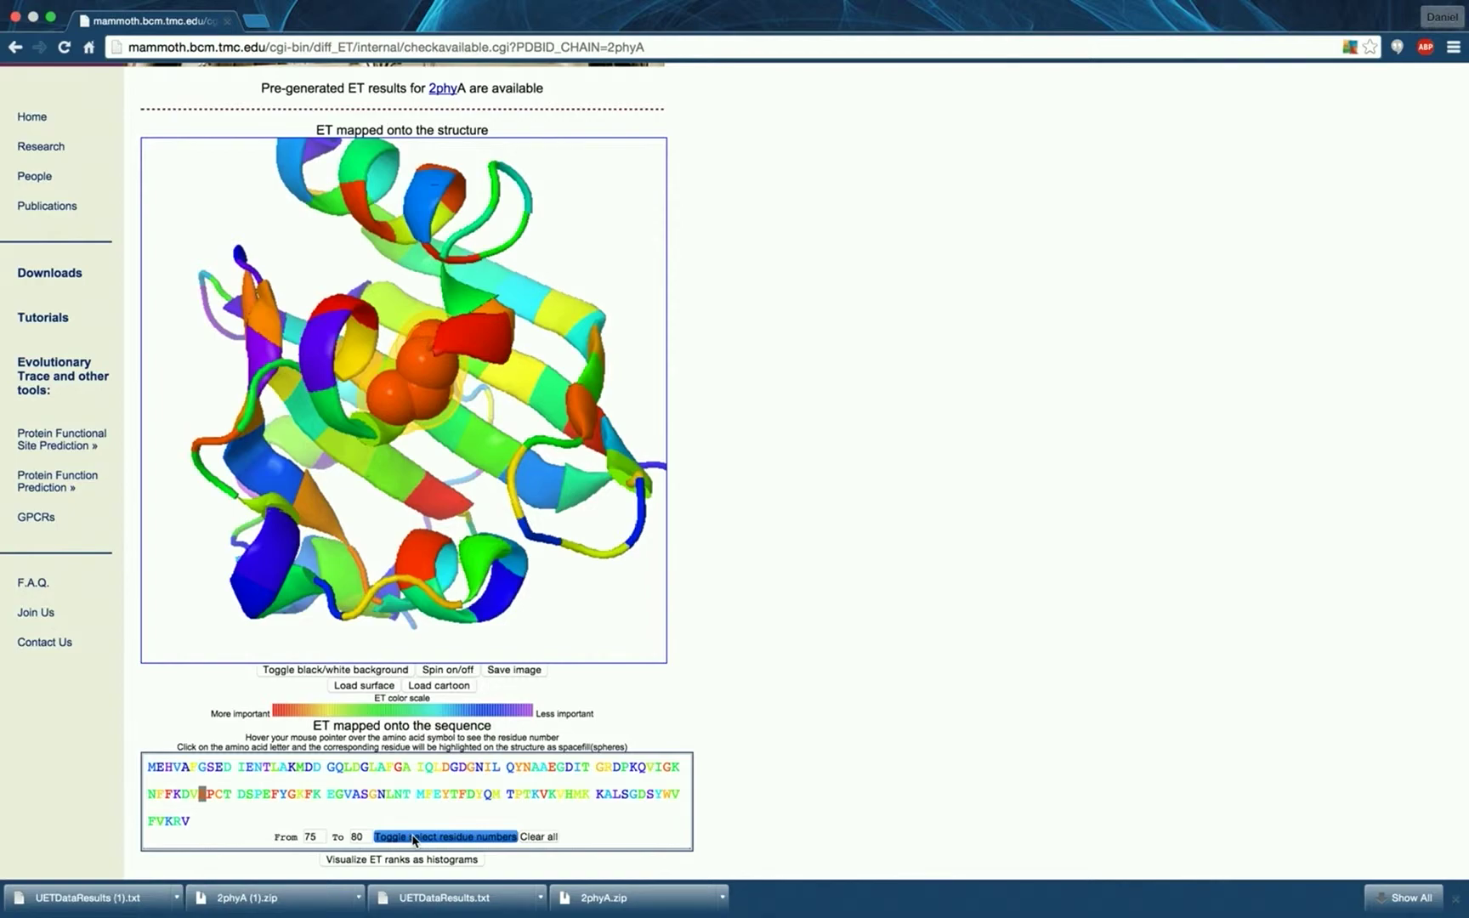
click(414, 838)
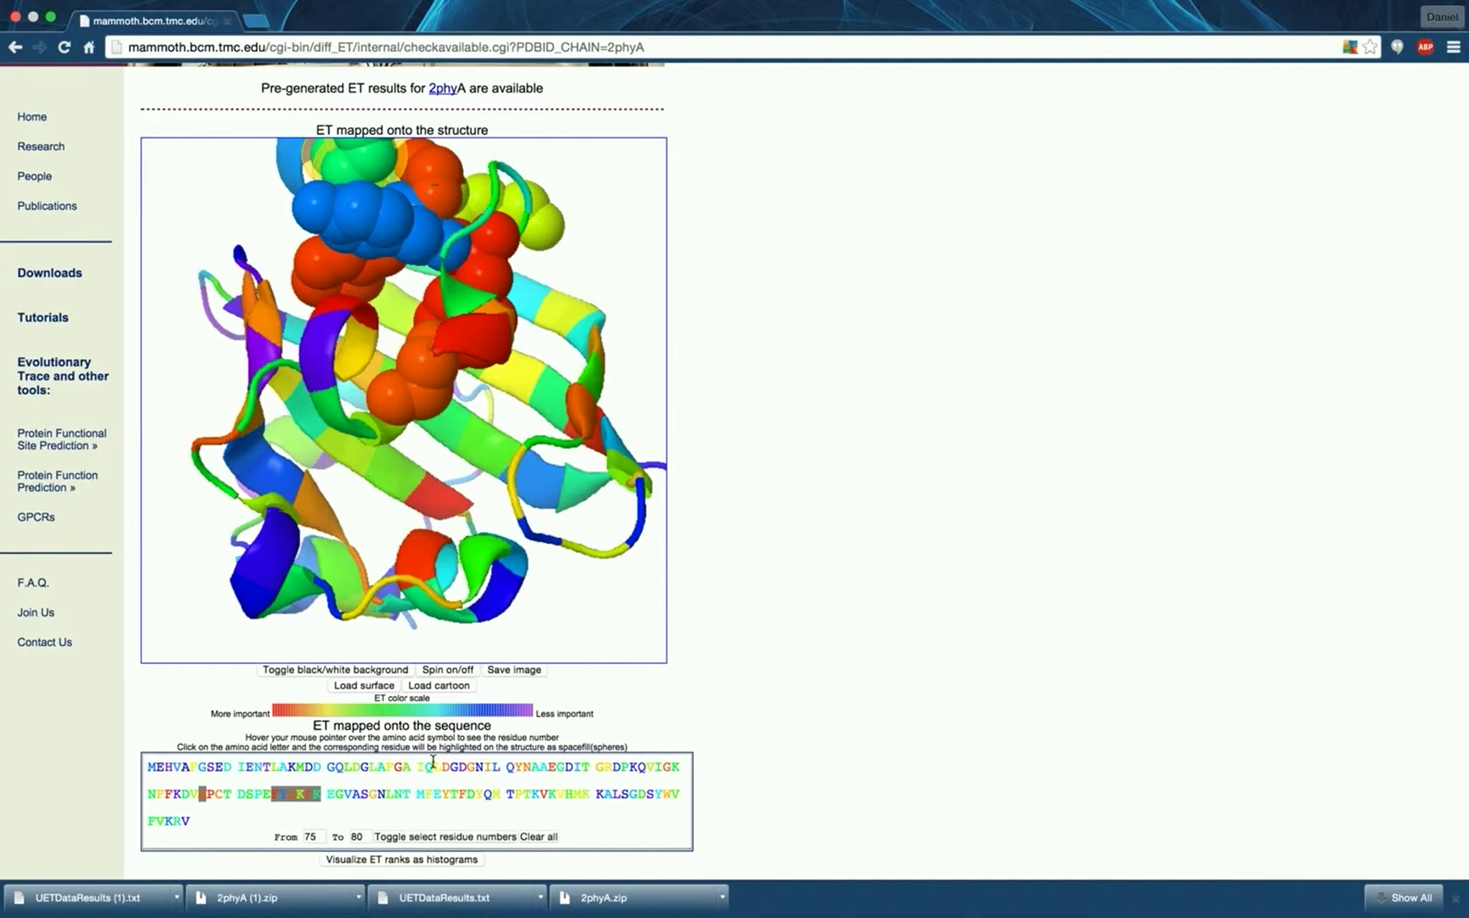
click(516, 672)
click(892, 321)
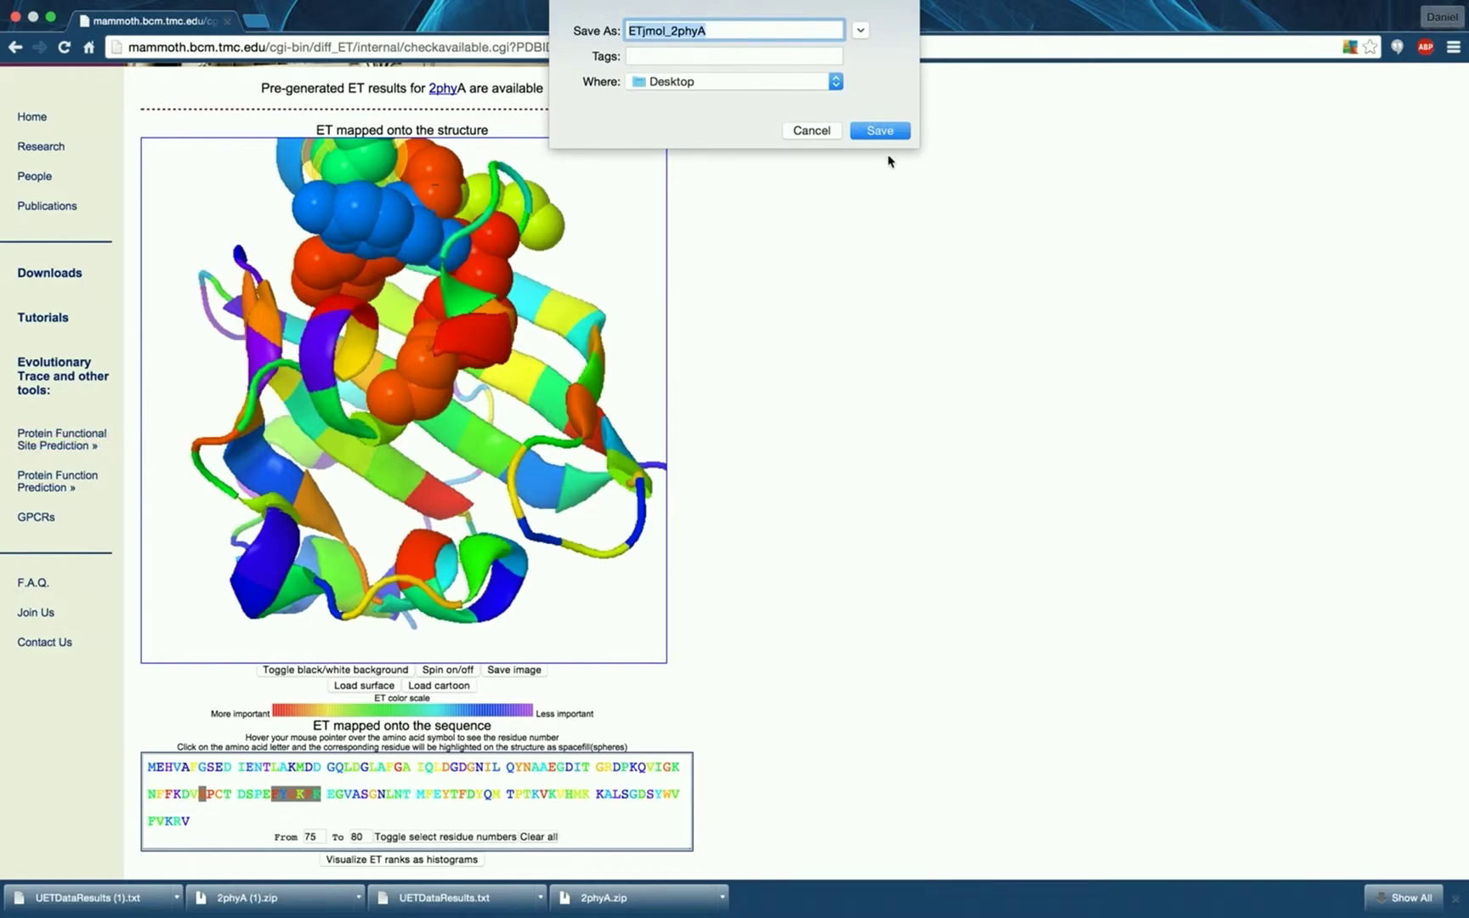
Save ETjmol_2phyA.png to the Desktop and clear every residue highlight from the structure.
click(880, 131)
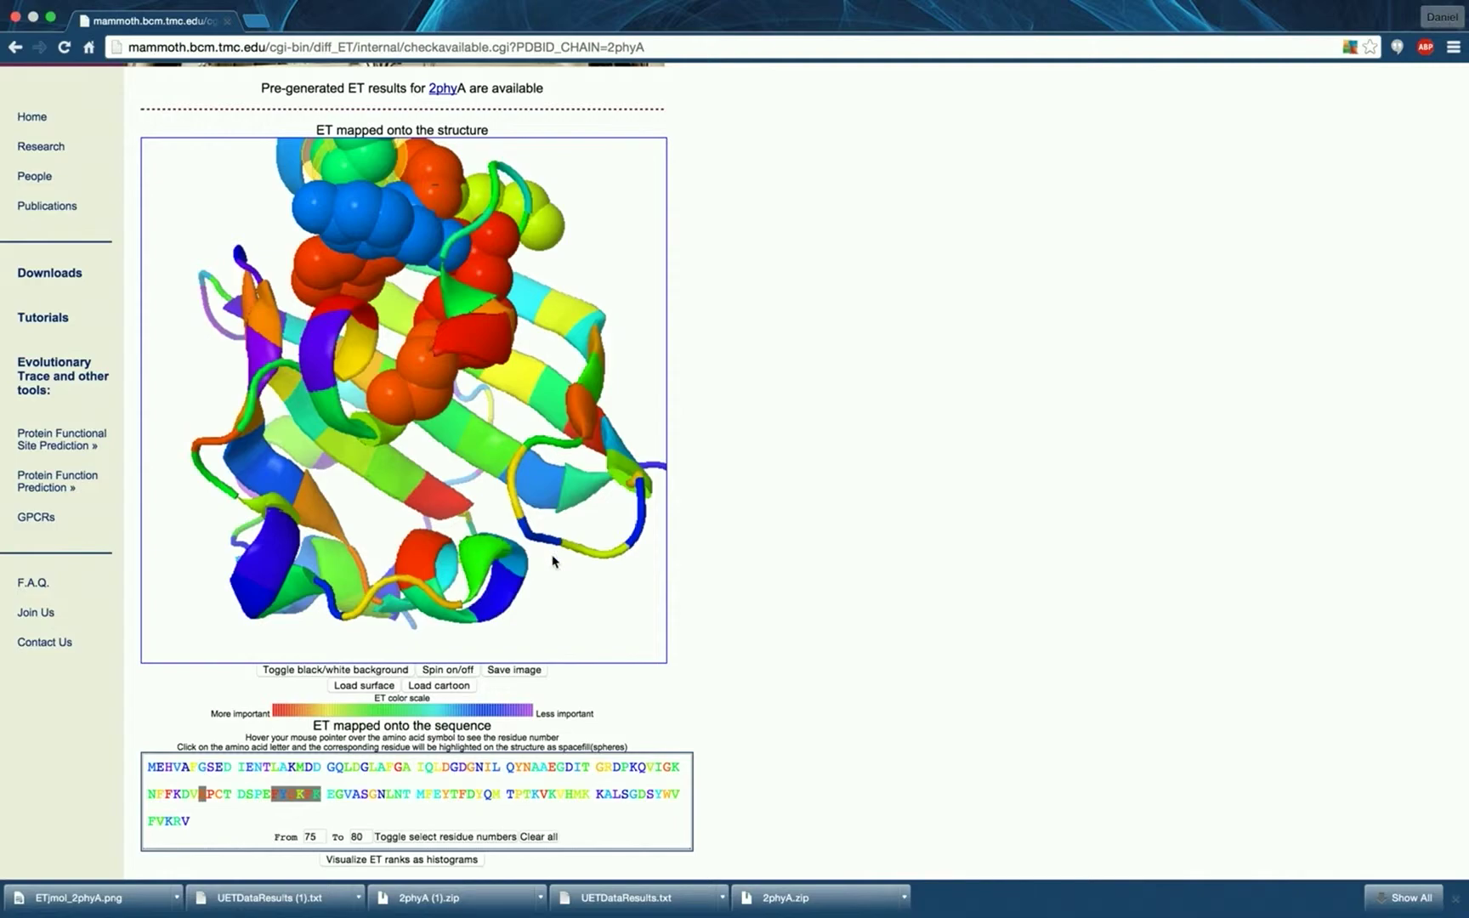
click(527, 840)
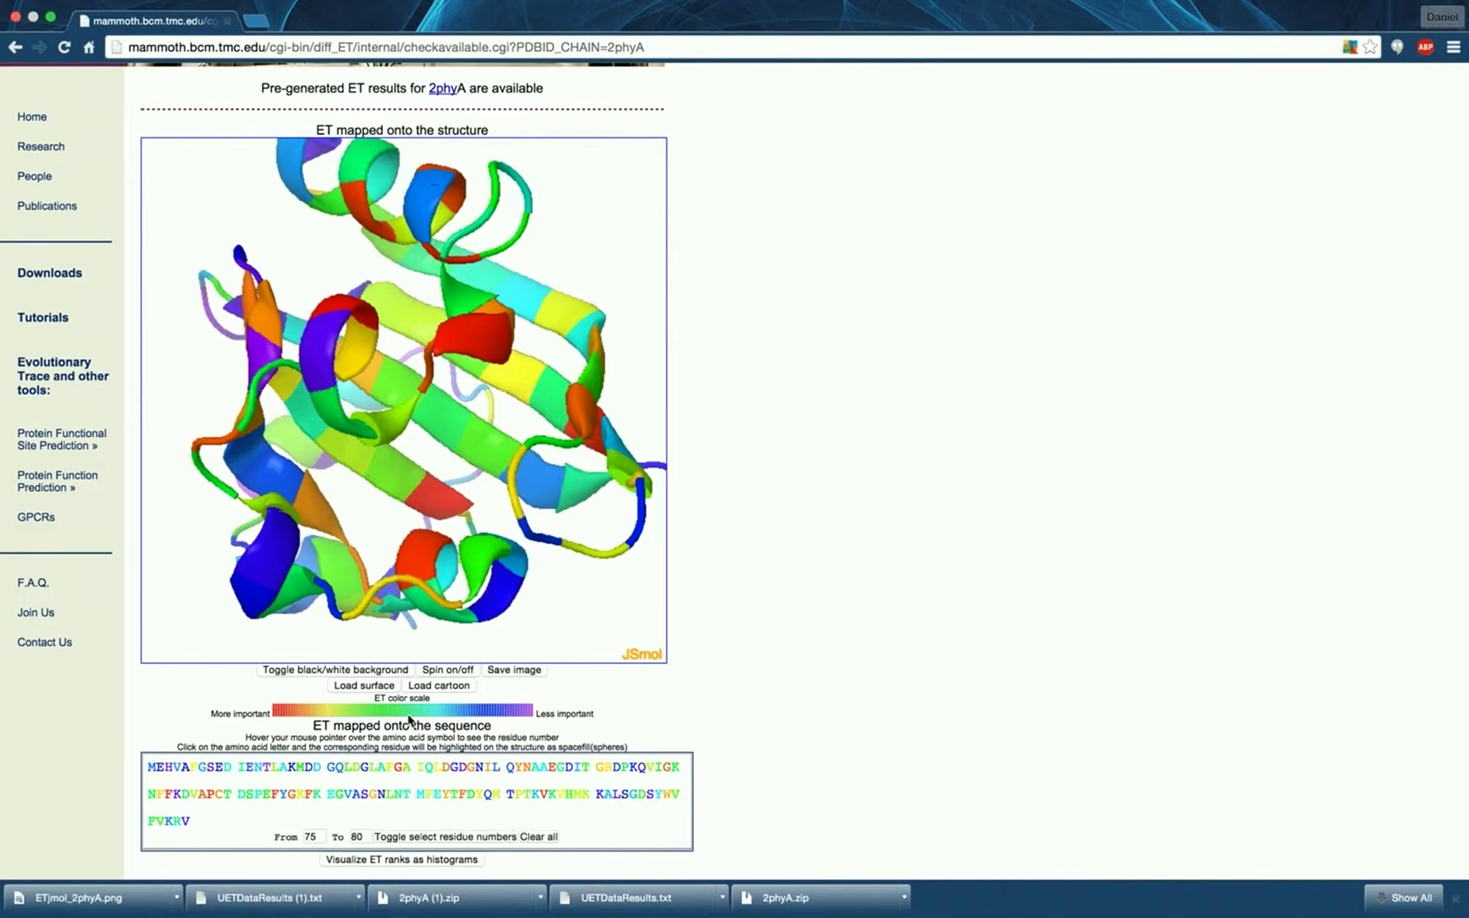
Load the ET-coloured molecular surface of 2phyA and scroll down to the data file links.
click(391, 690)
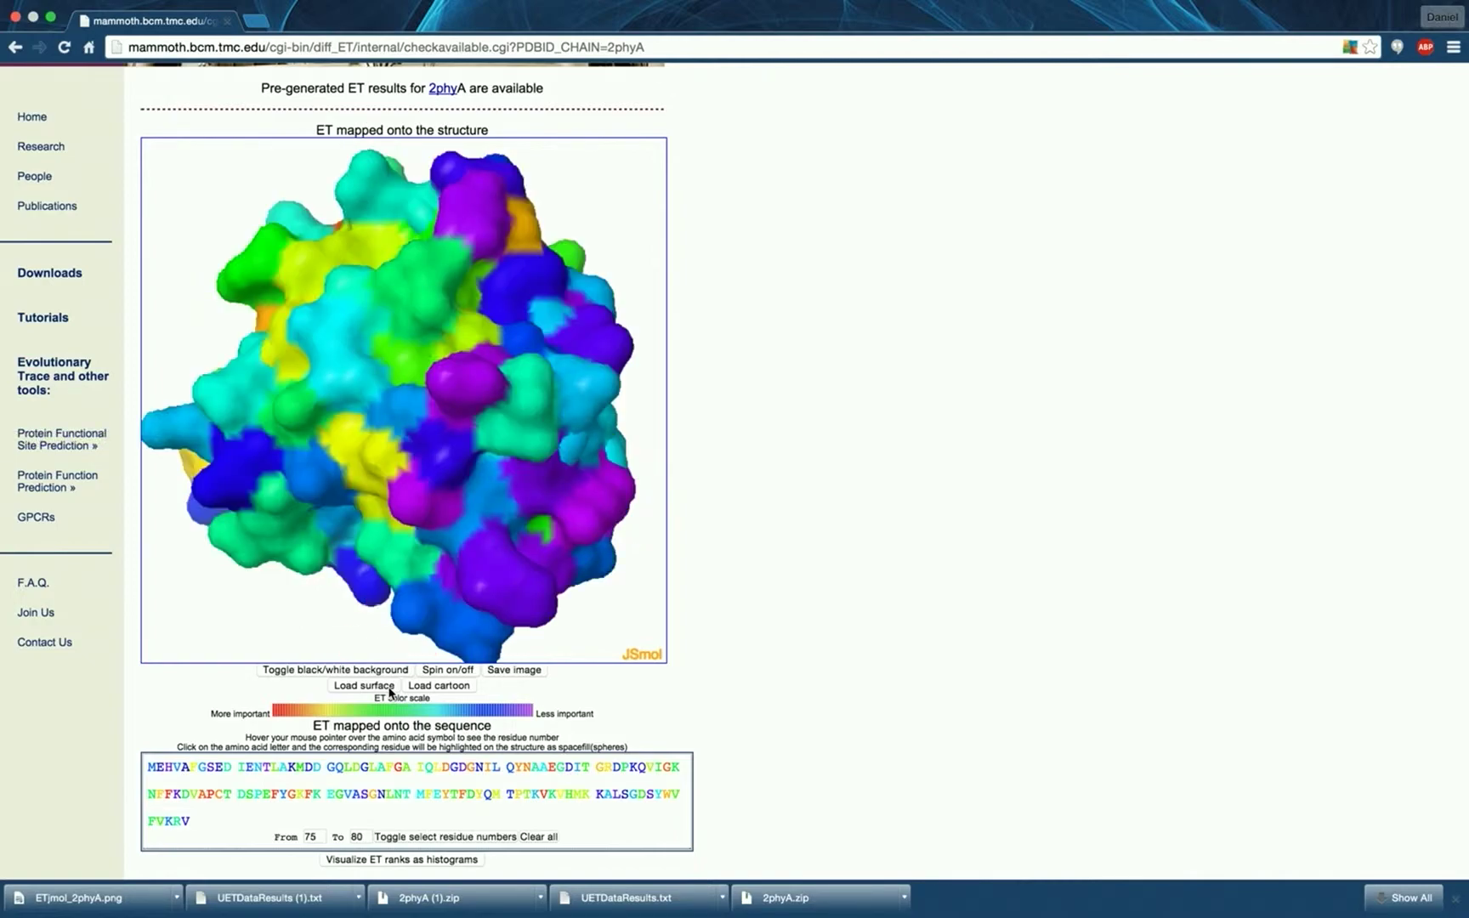
mouse_move(1224, 5)
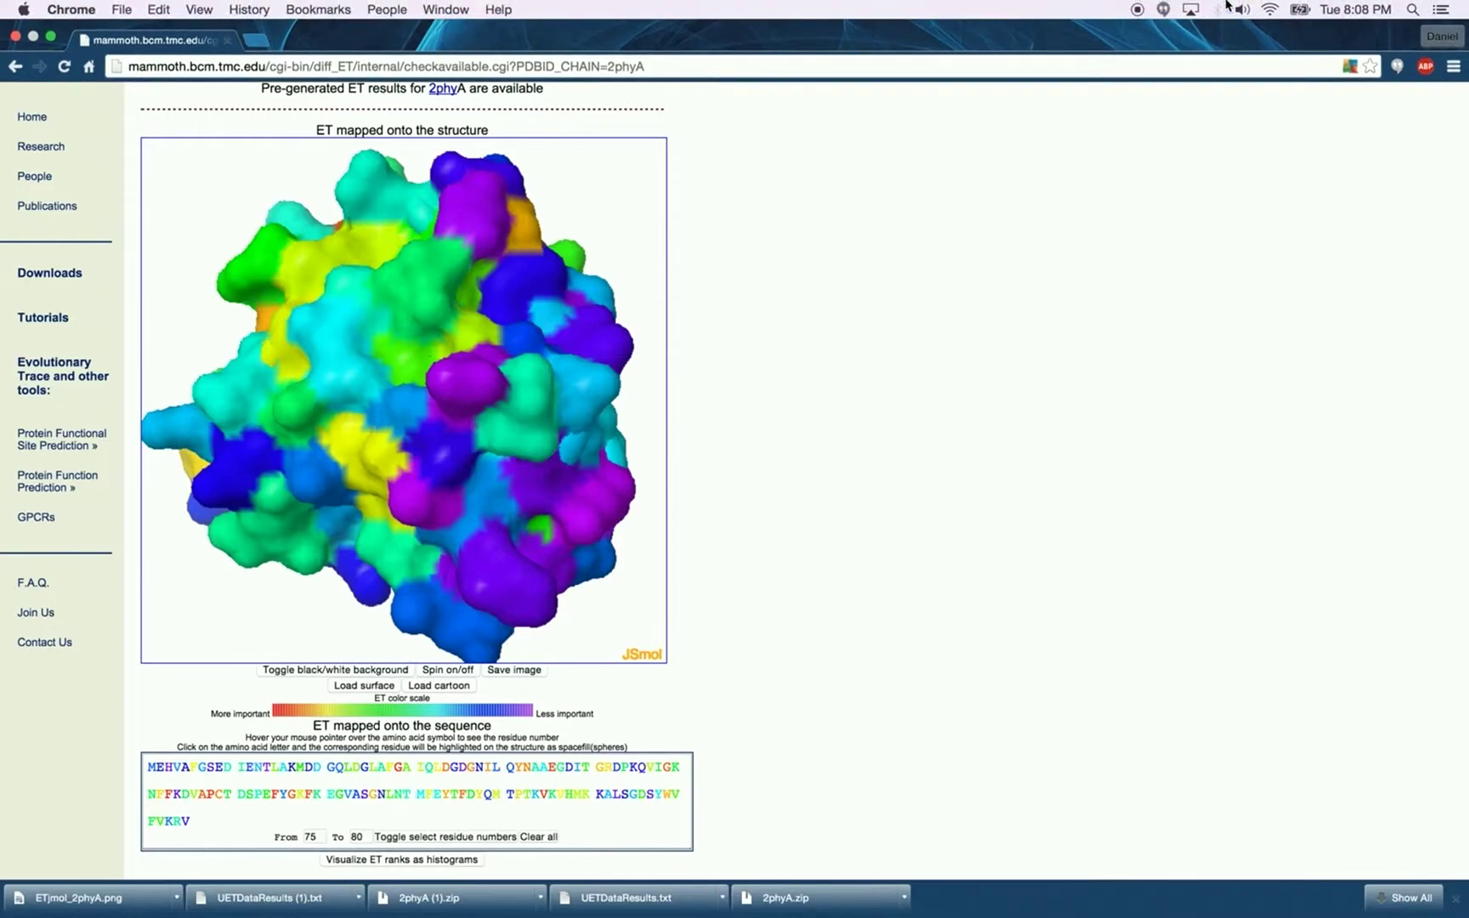
scroll(805, 468, down, 5)
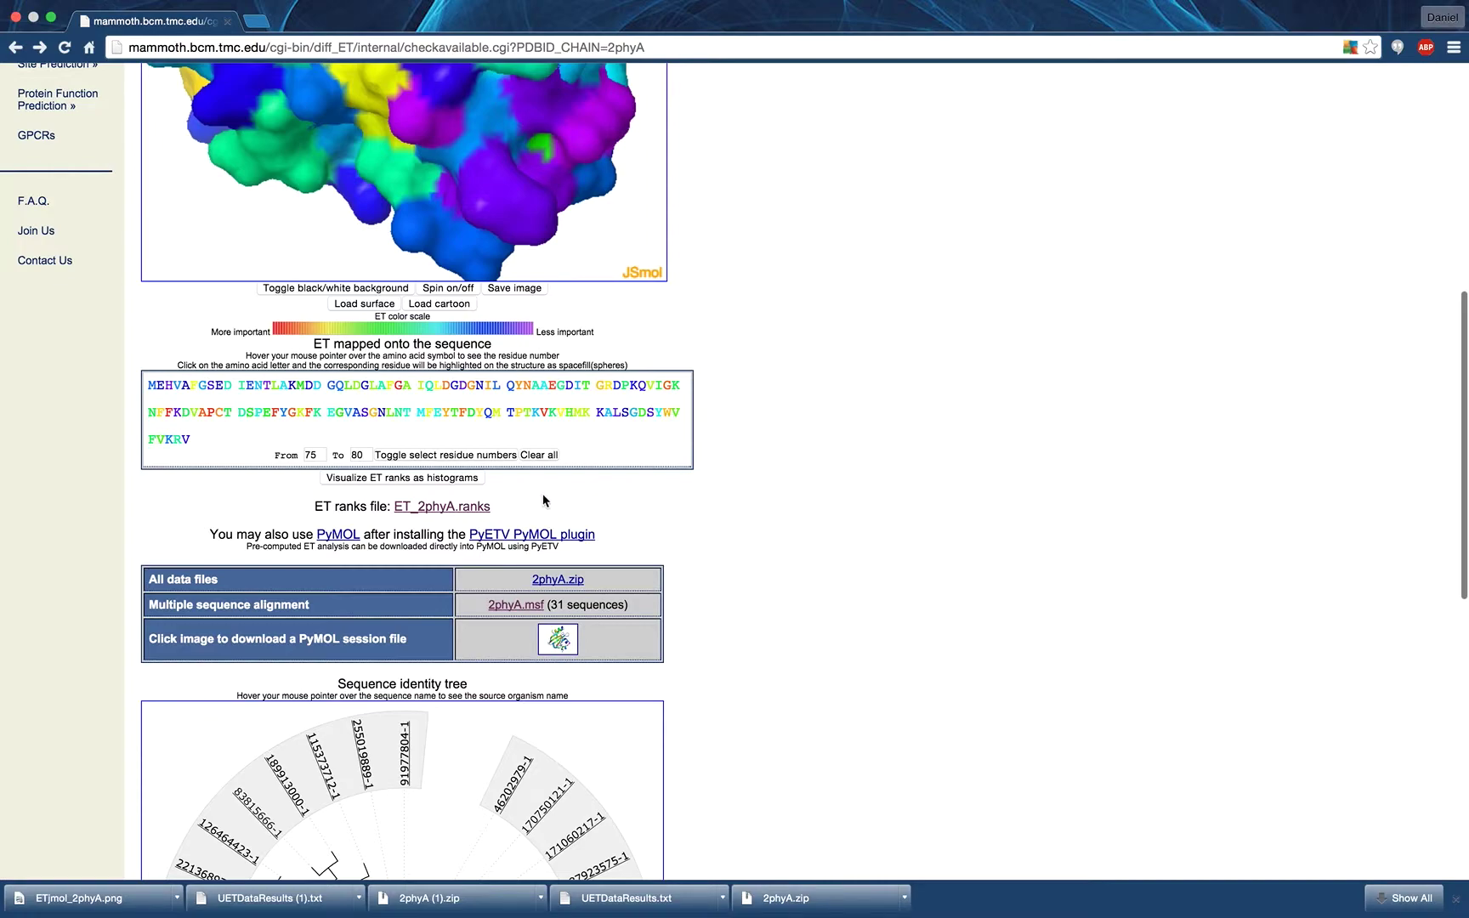
Open the ET rank histogram, save the chart to the Desktop as download.png, and go back.
click(473, 479)
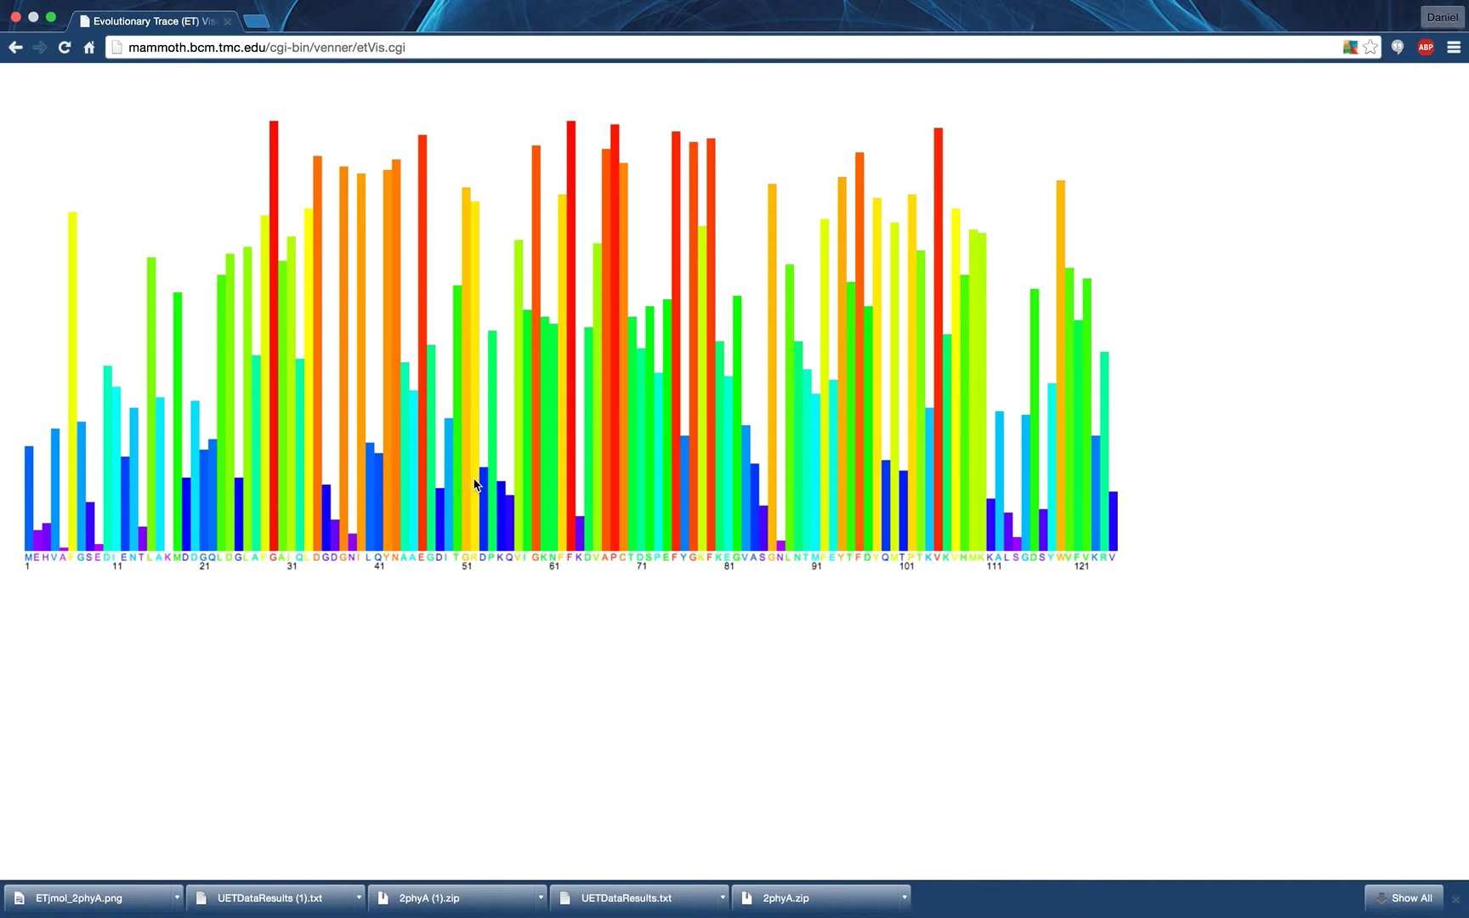
right_click(412, 402)
click(421, 408)
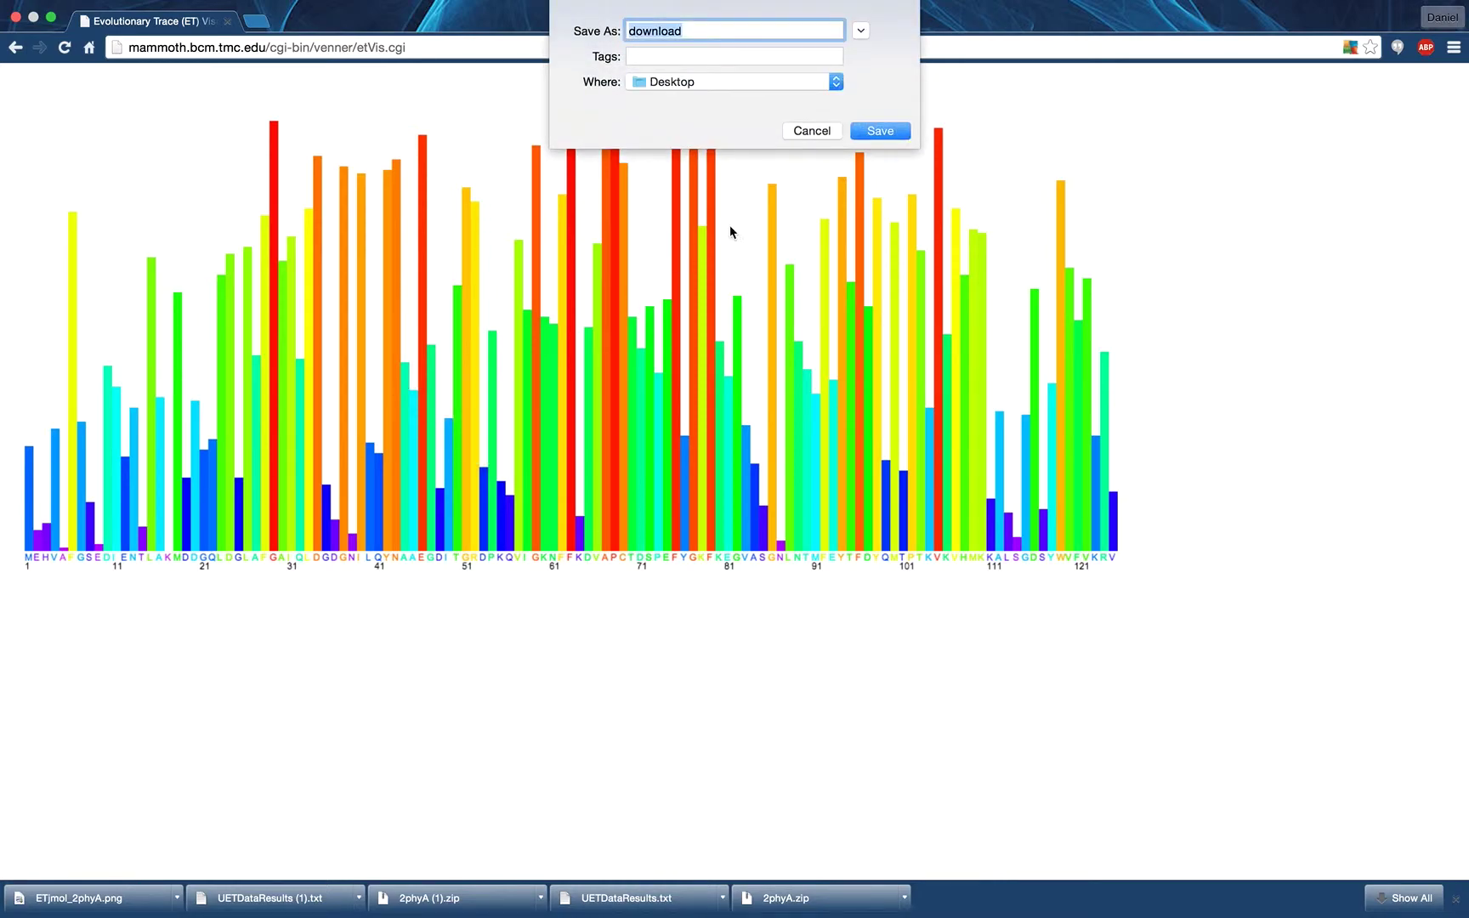
click(873, 134)
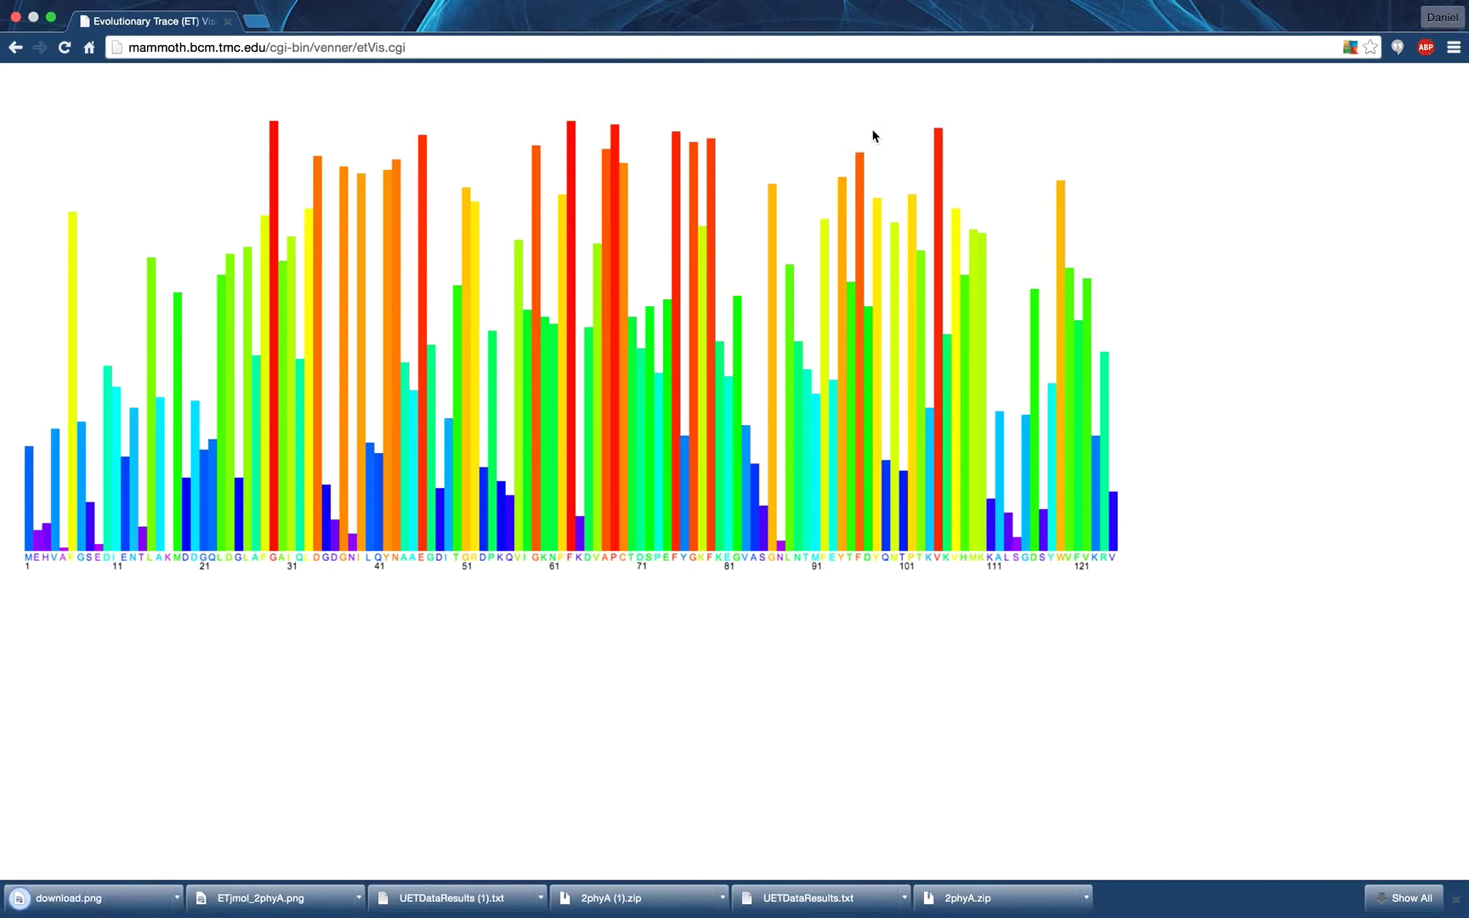
key(super+bracketleft)
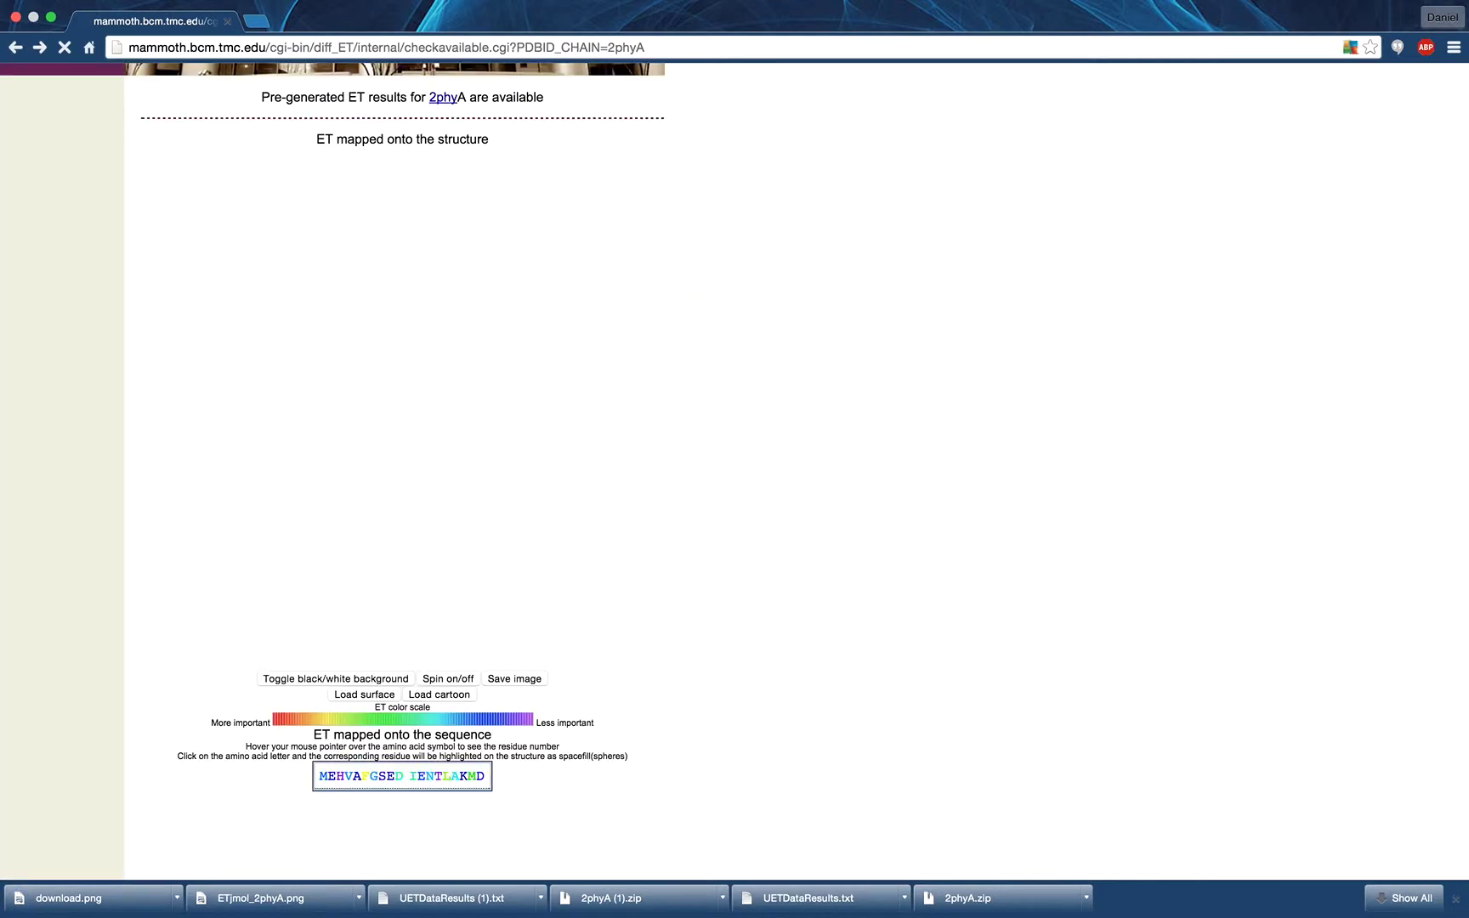
Open ET_2phyA.ranks, save it to the Desktop as ET_2phyA.ranks.txt, and return to results.
scroll(347, 472, down, 5)
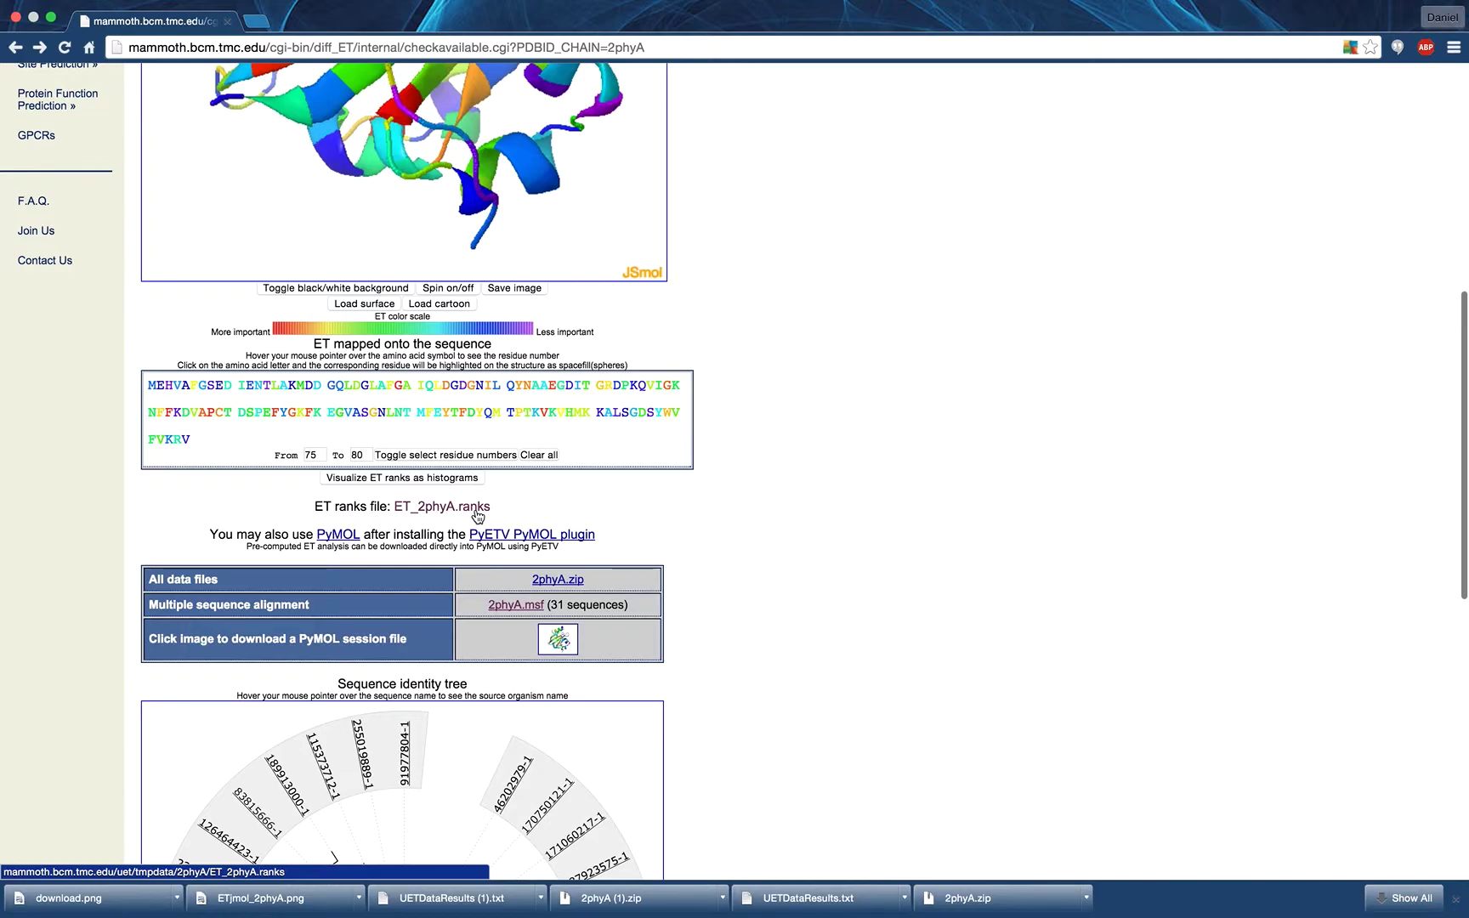
click(477, 513)
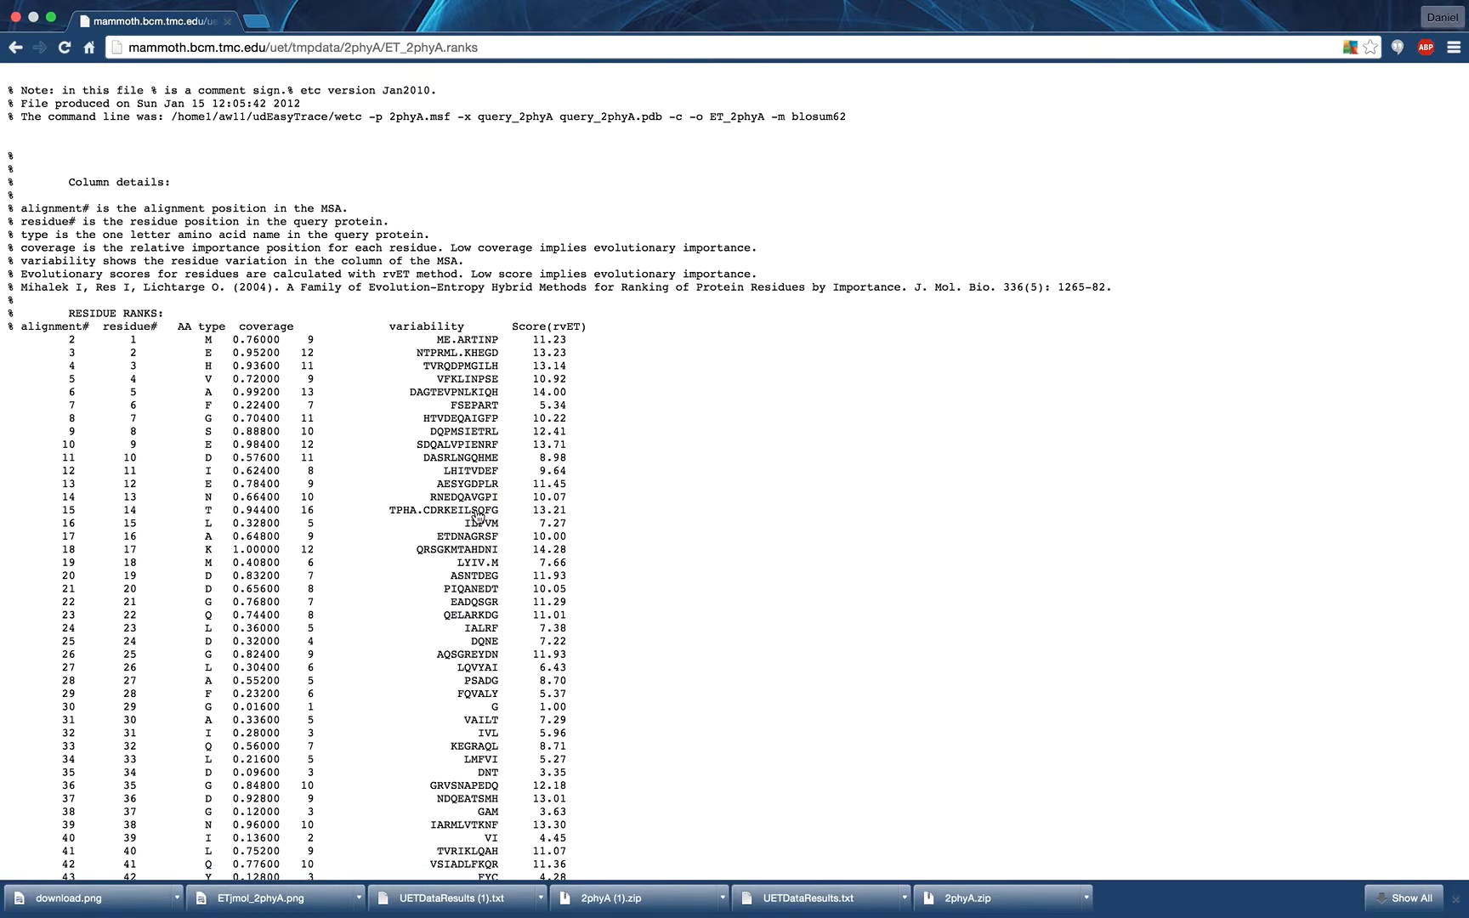
right_click(662, 441)
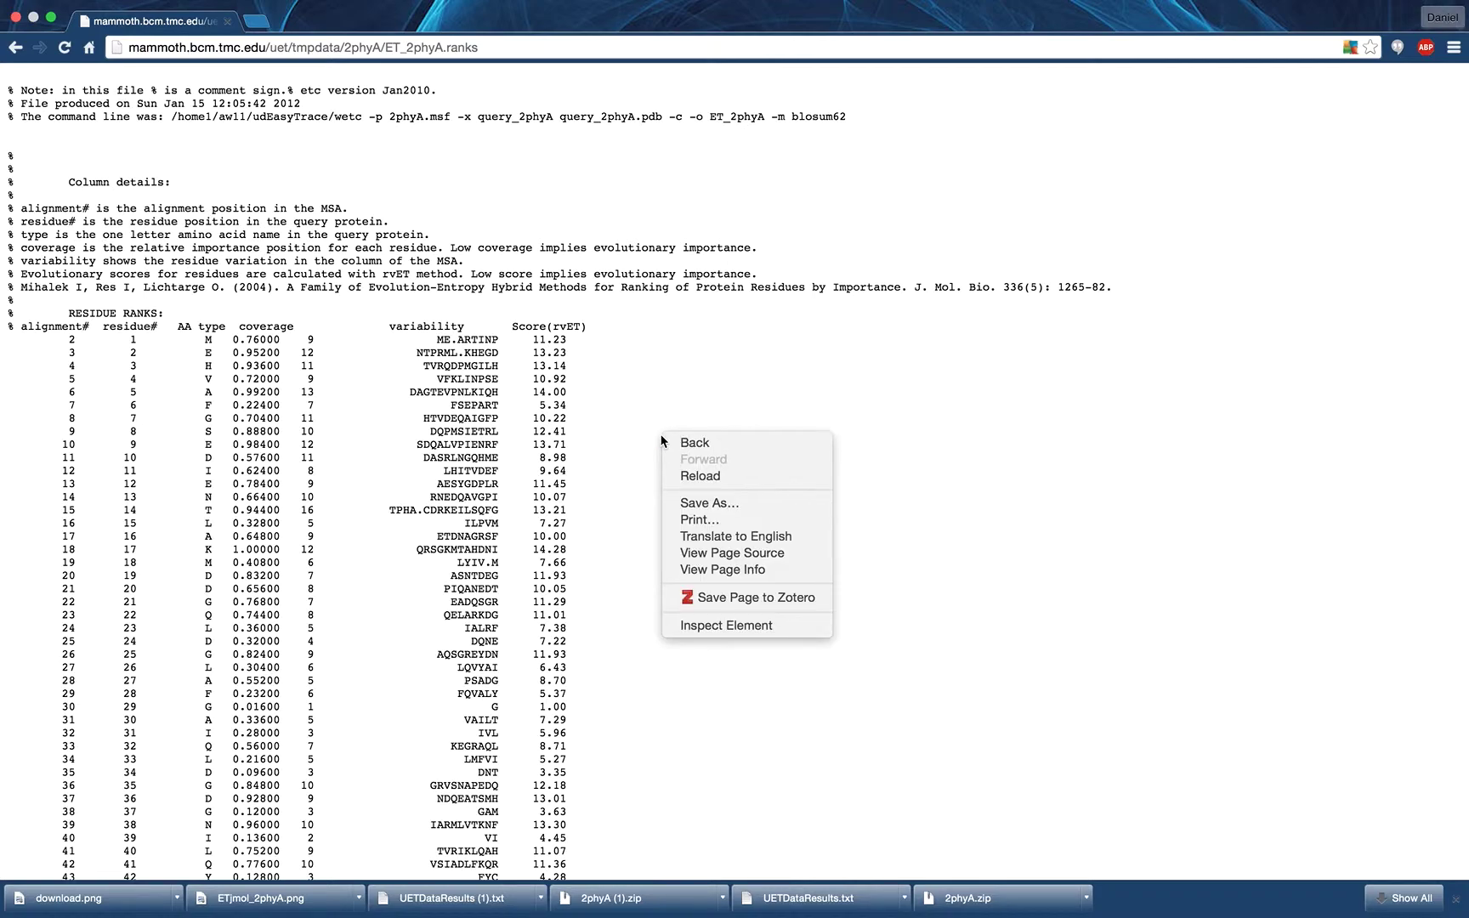
click(690, 503)
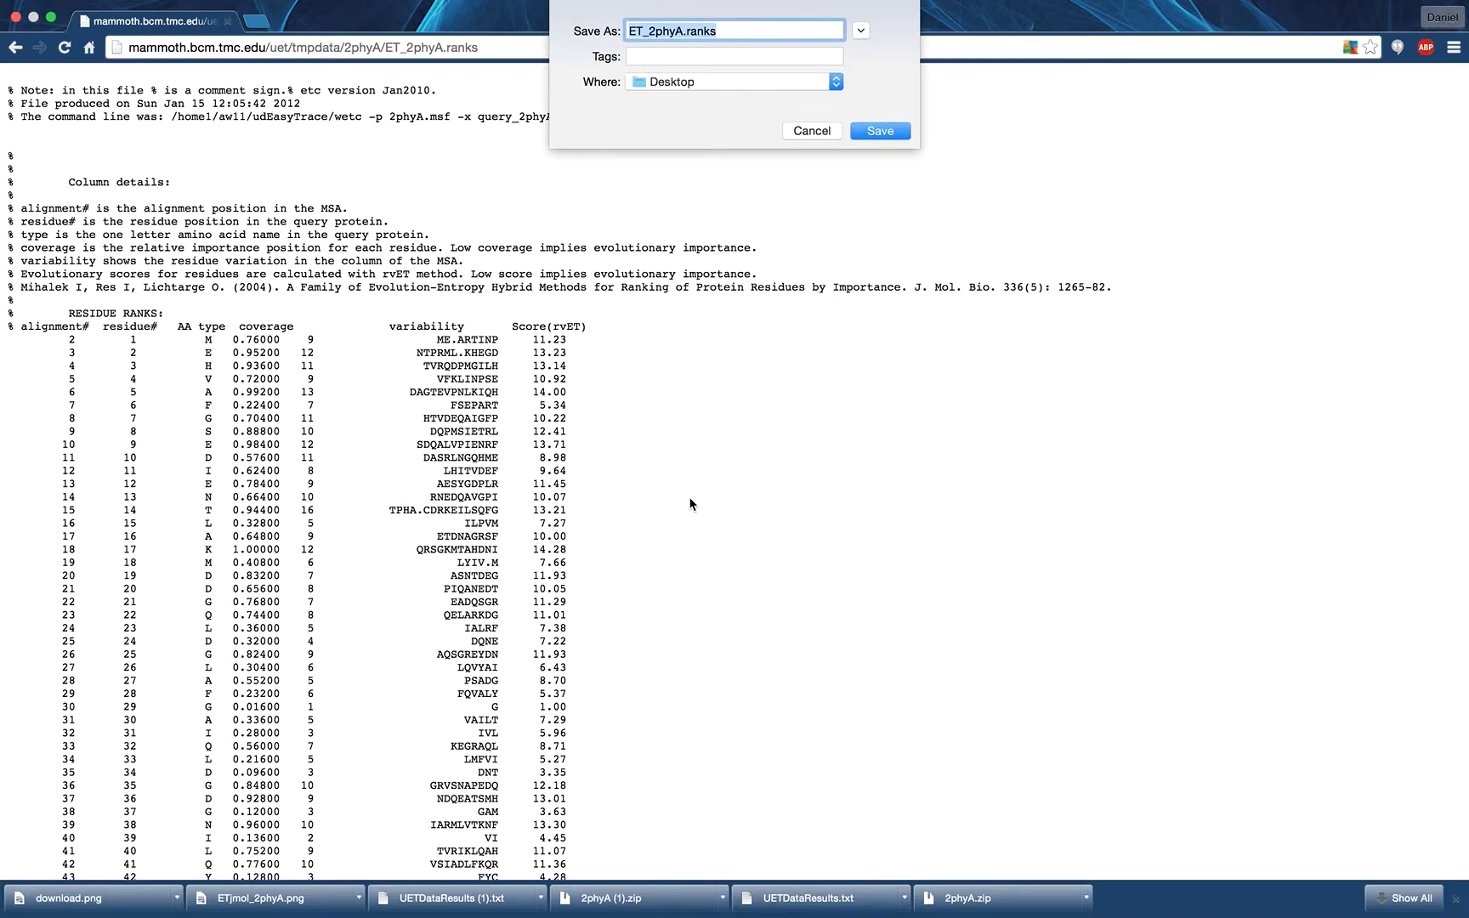
key(Return)
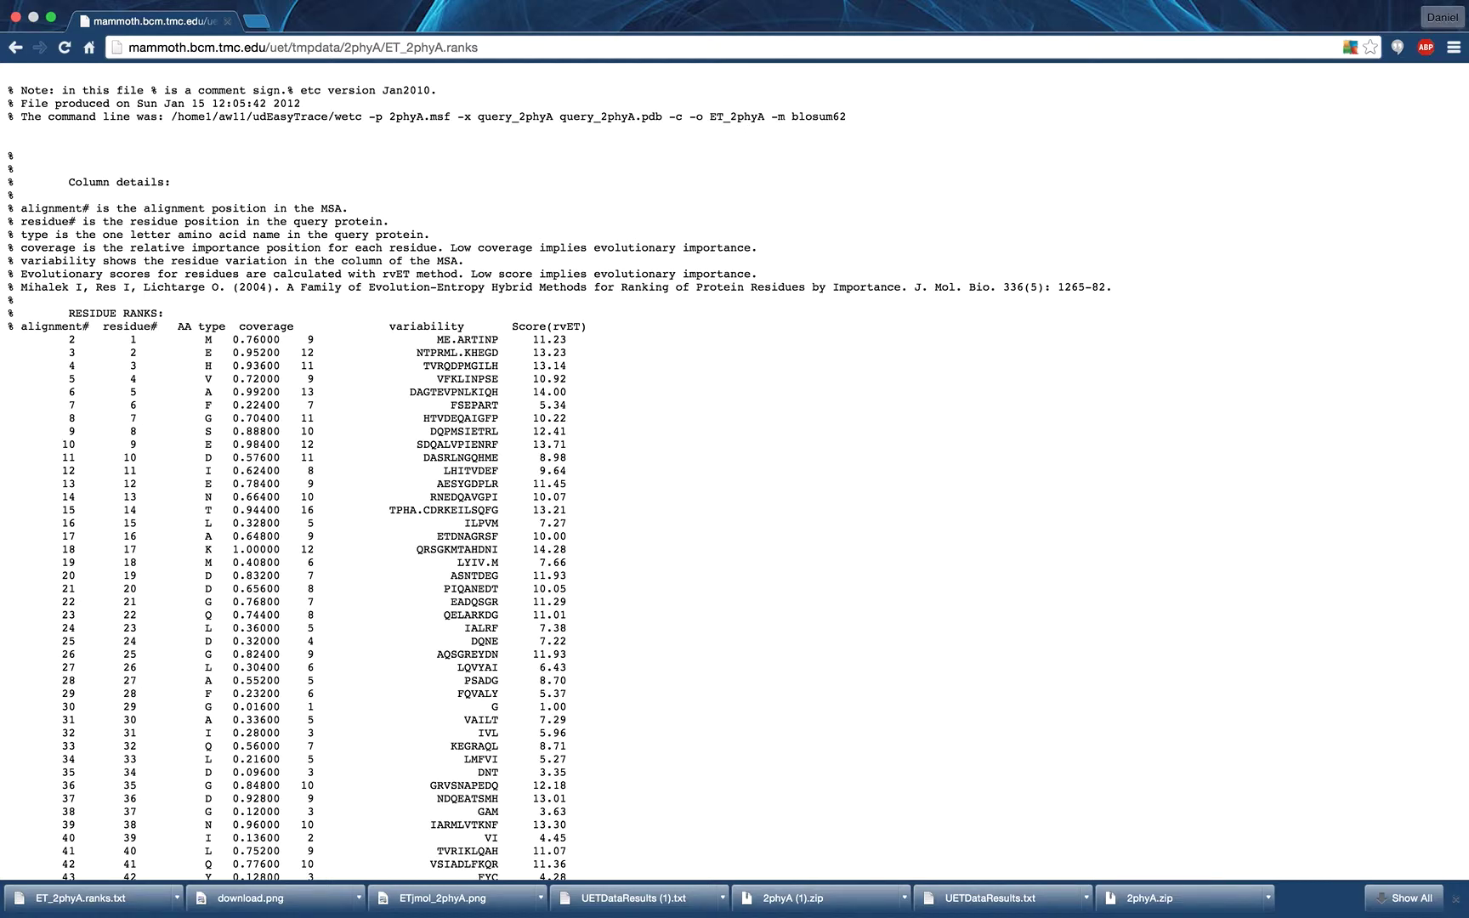
key(super+bracketleft)
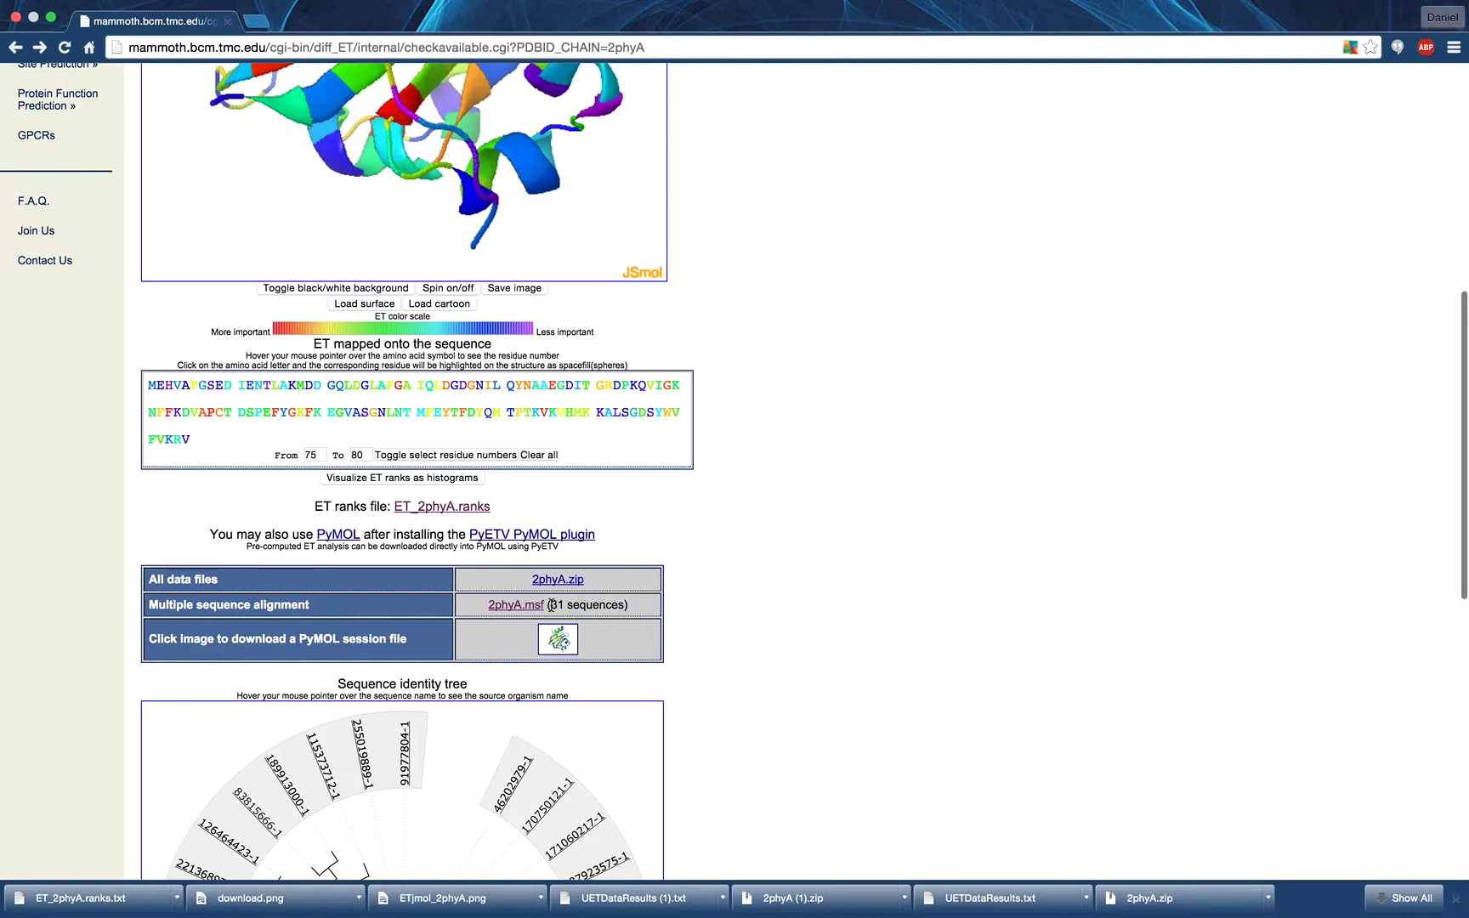
Open the 31-sequence 2phyA.msf alignment, save it as 2phyA.msf.txt on the Desktop, then go back.
click(527, 606)
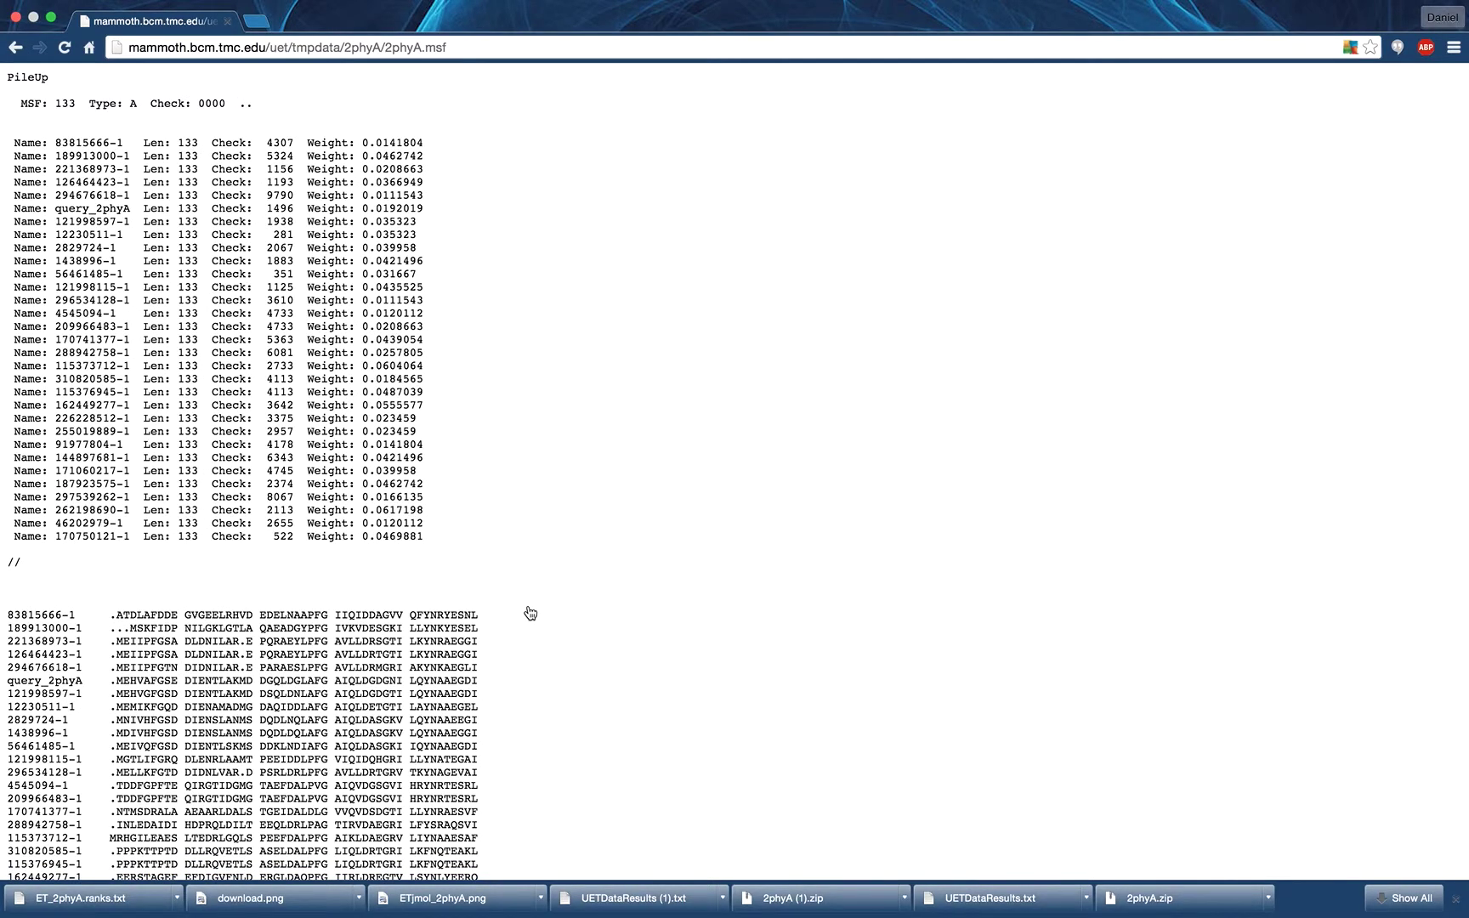
right_click(566, 428)
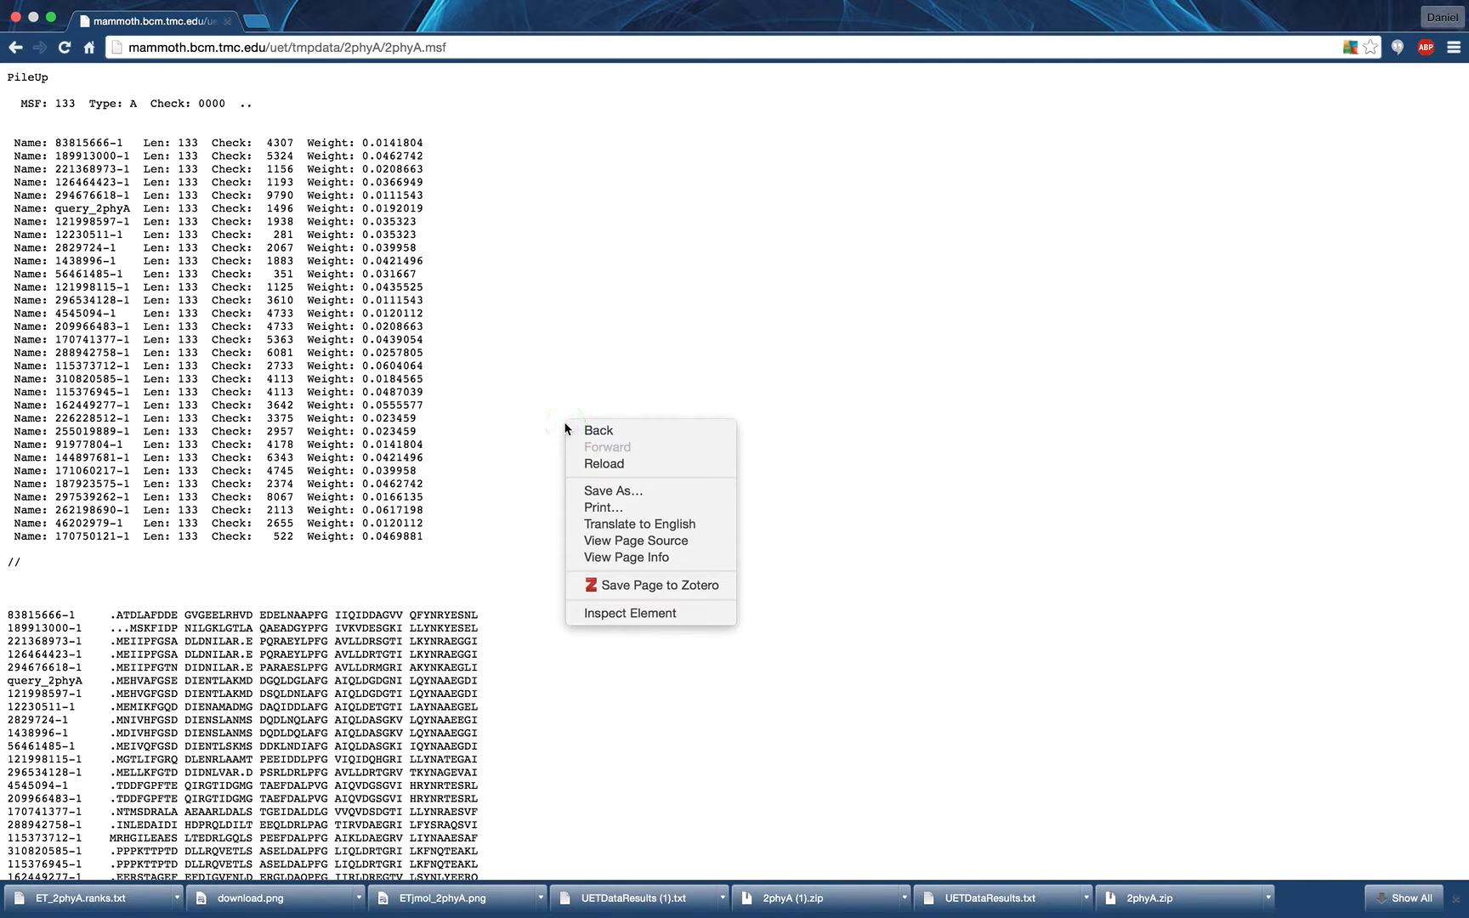
click(587, 494)
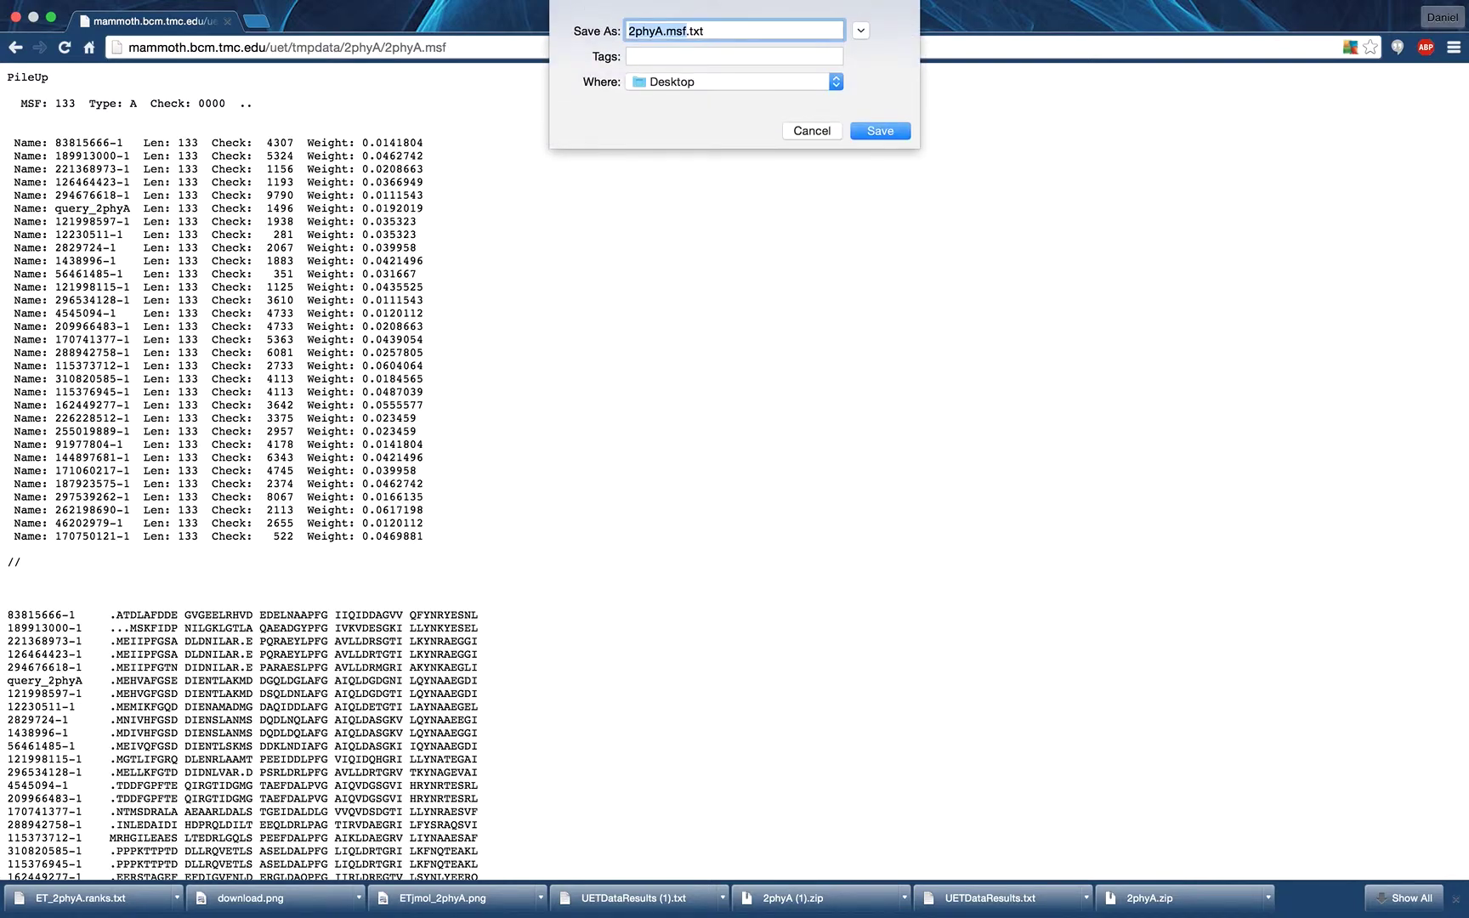
key(Return)
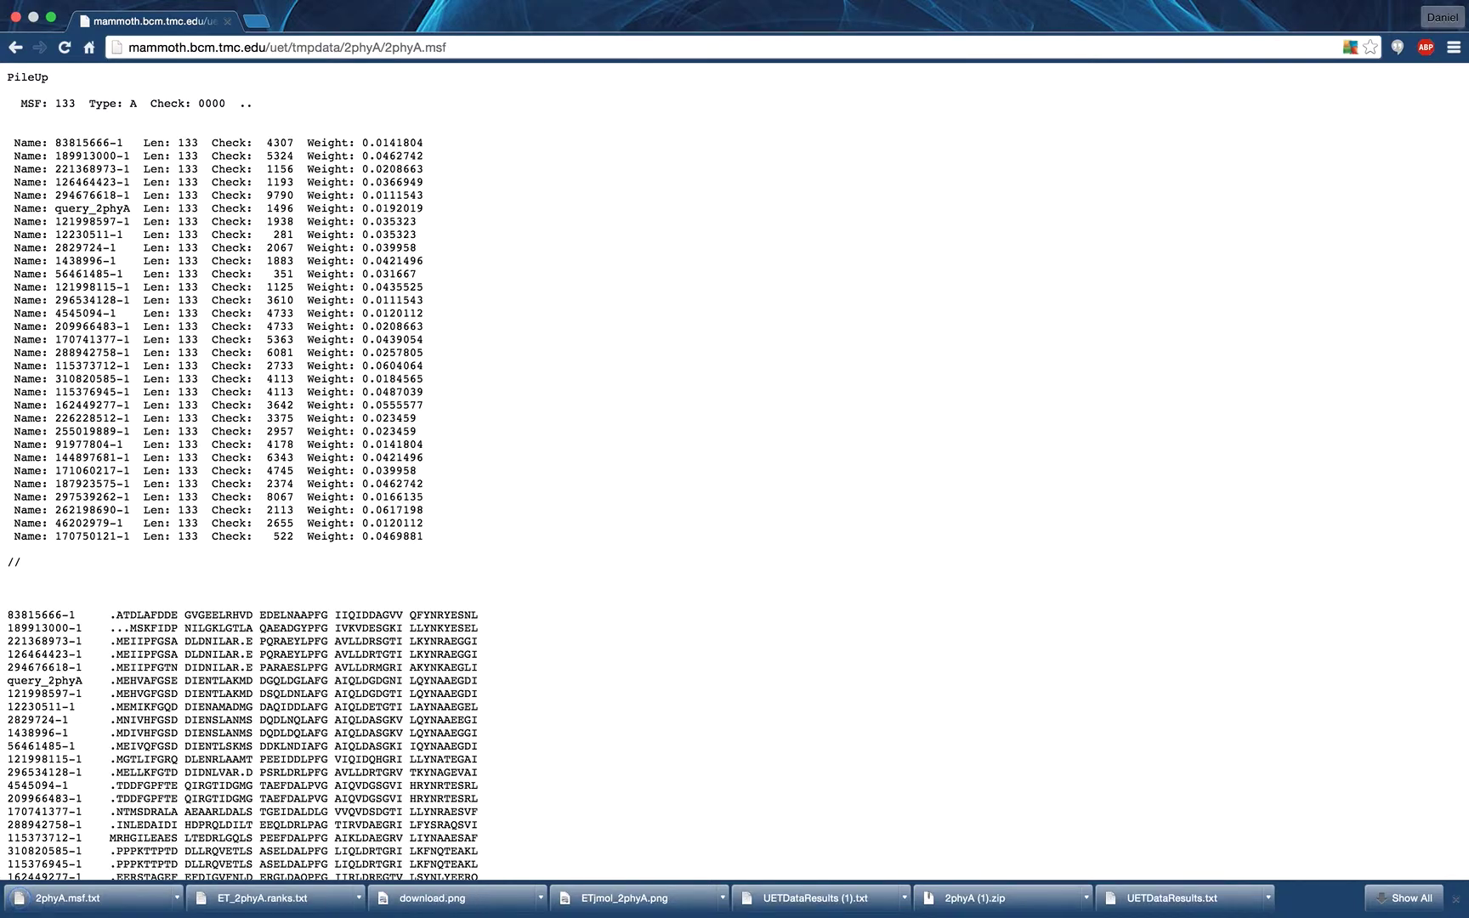
key(super+bracketleft)
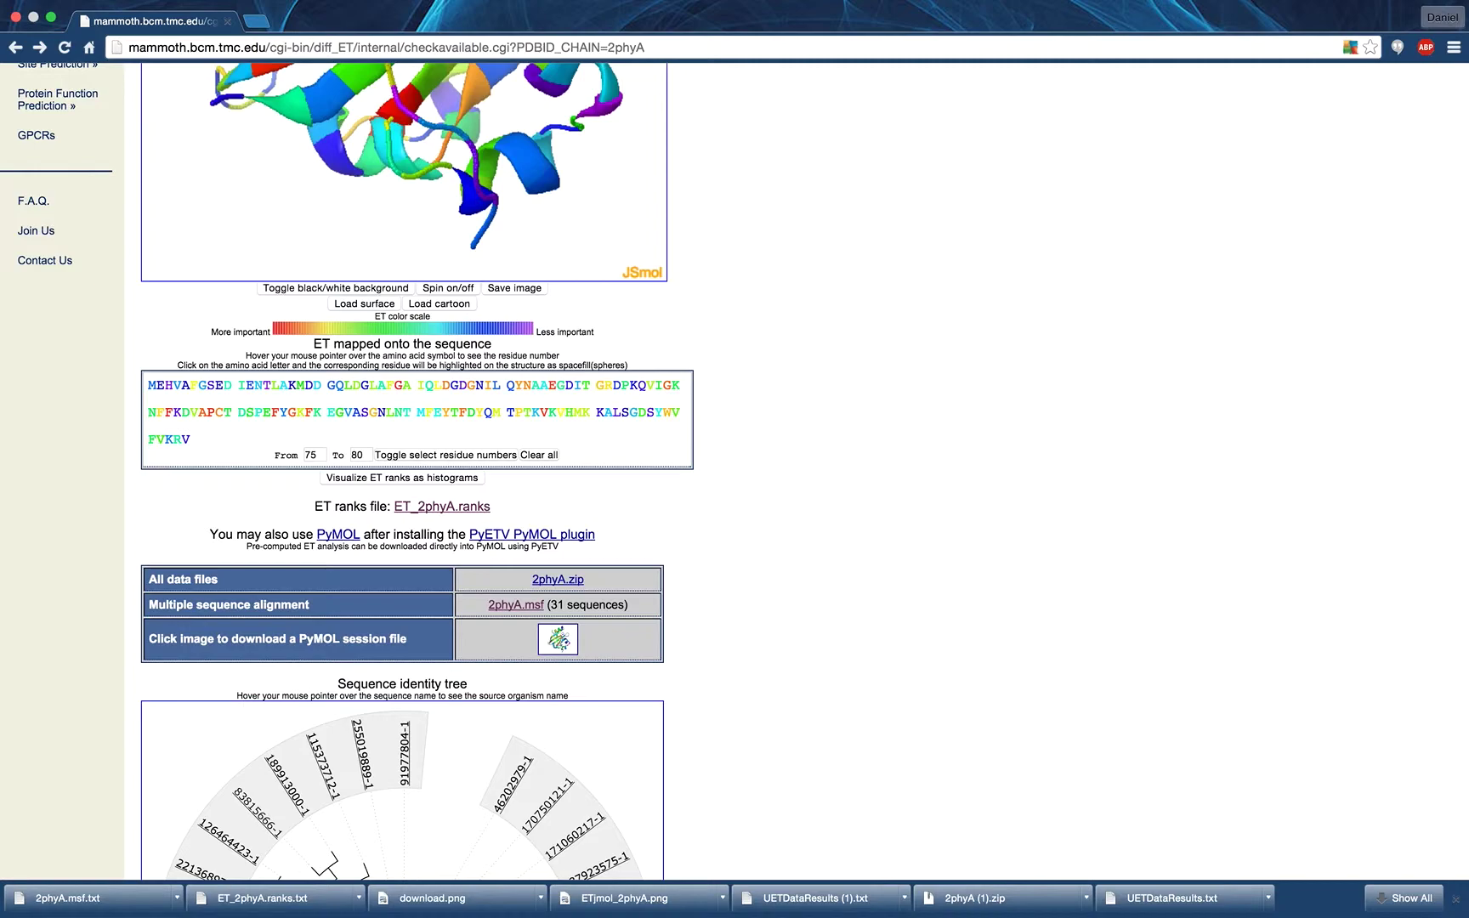
Download ET_2phyA.pse from the data files table and save it to the Desktop.
click(555, 642)
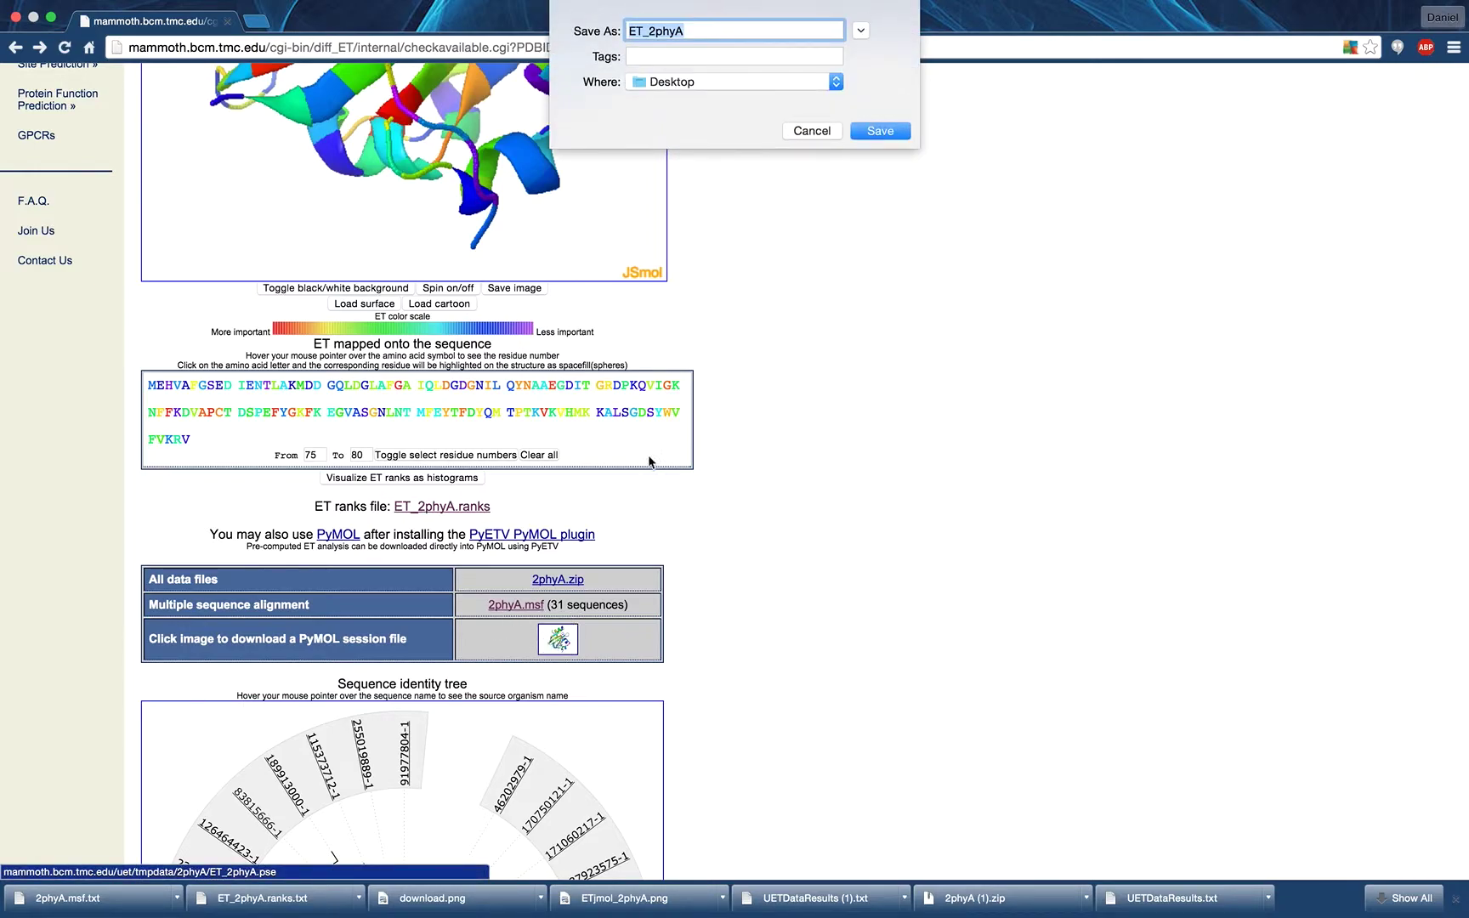
click(877, 129)
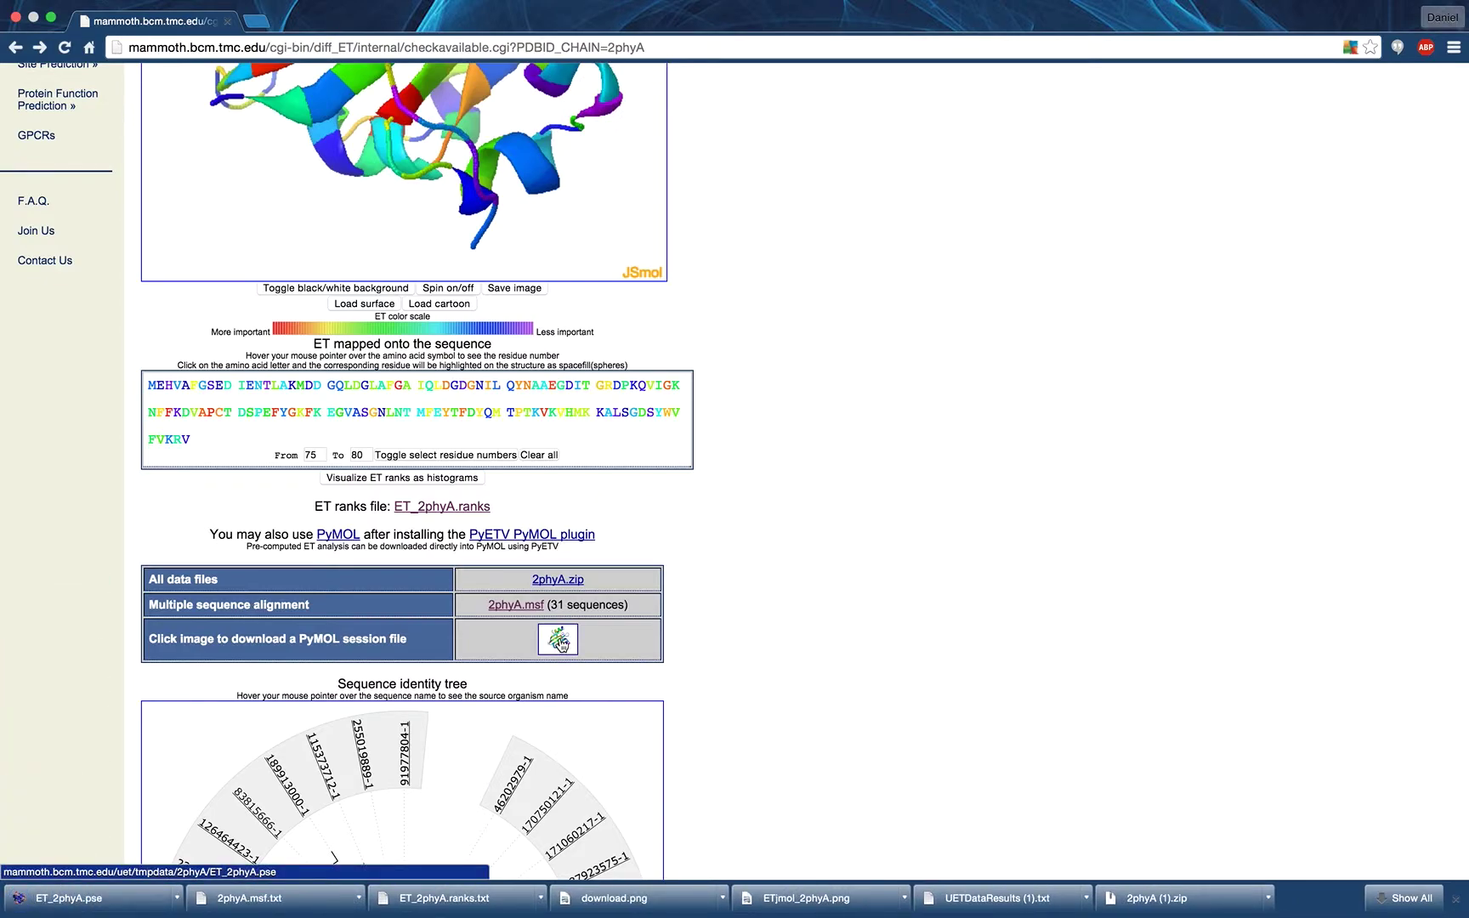
scroll(560, 644, down, 3)
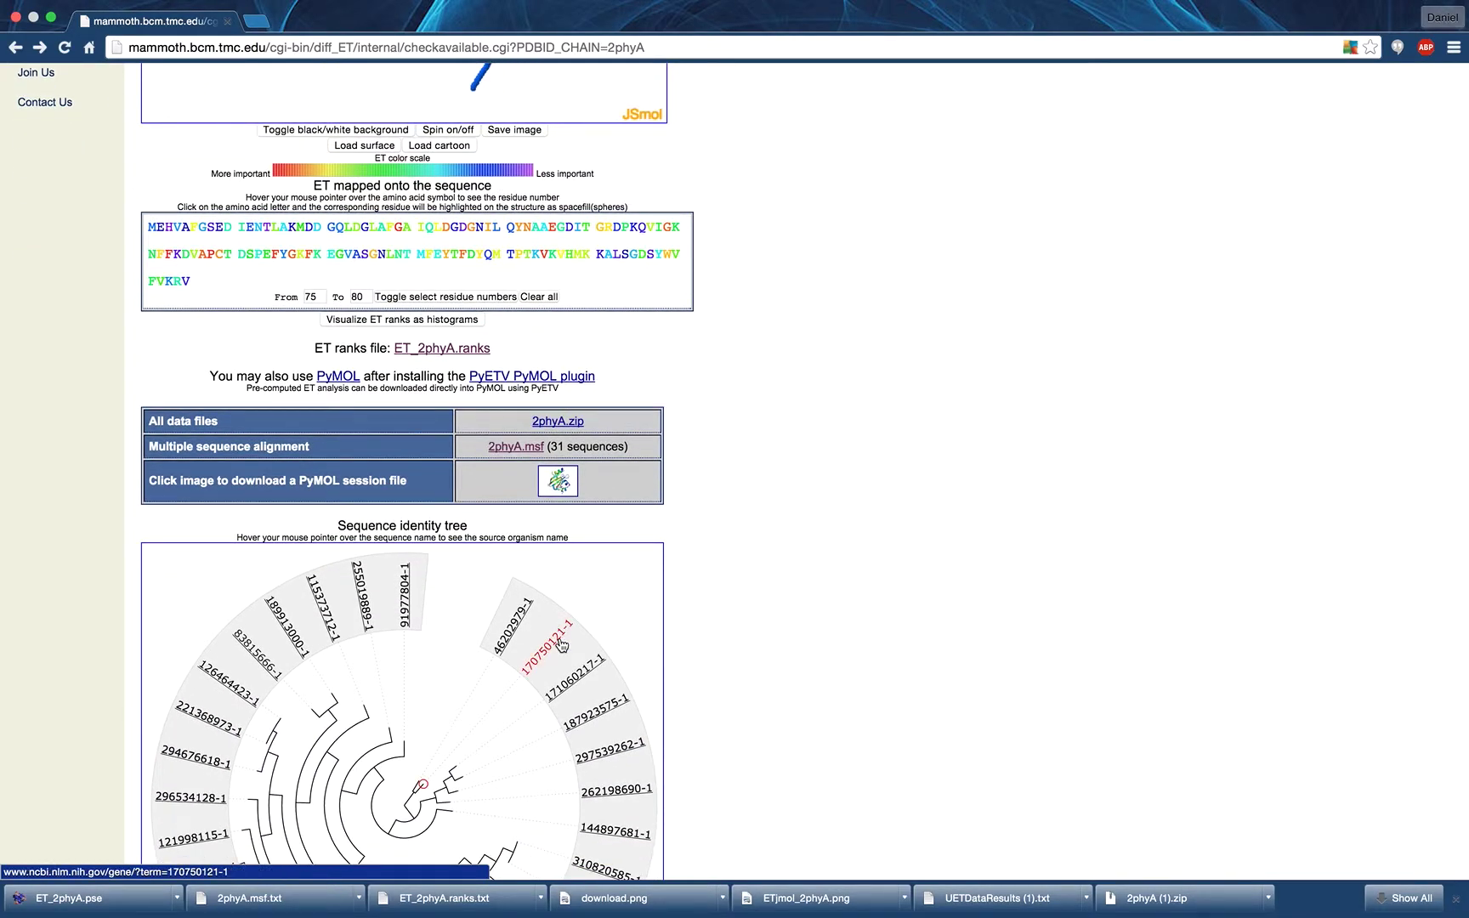
scroll(559, 644, down, 2)
scroll(561, 645, down, 2)
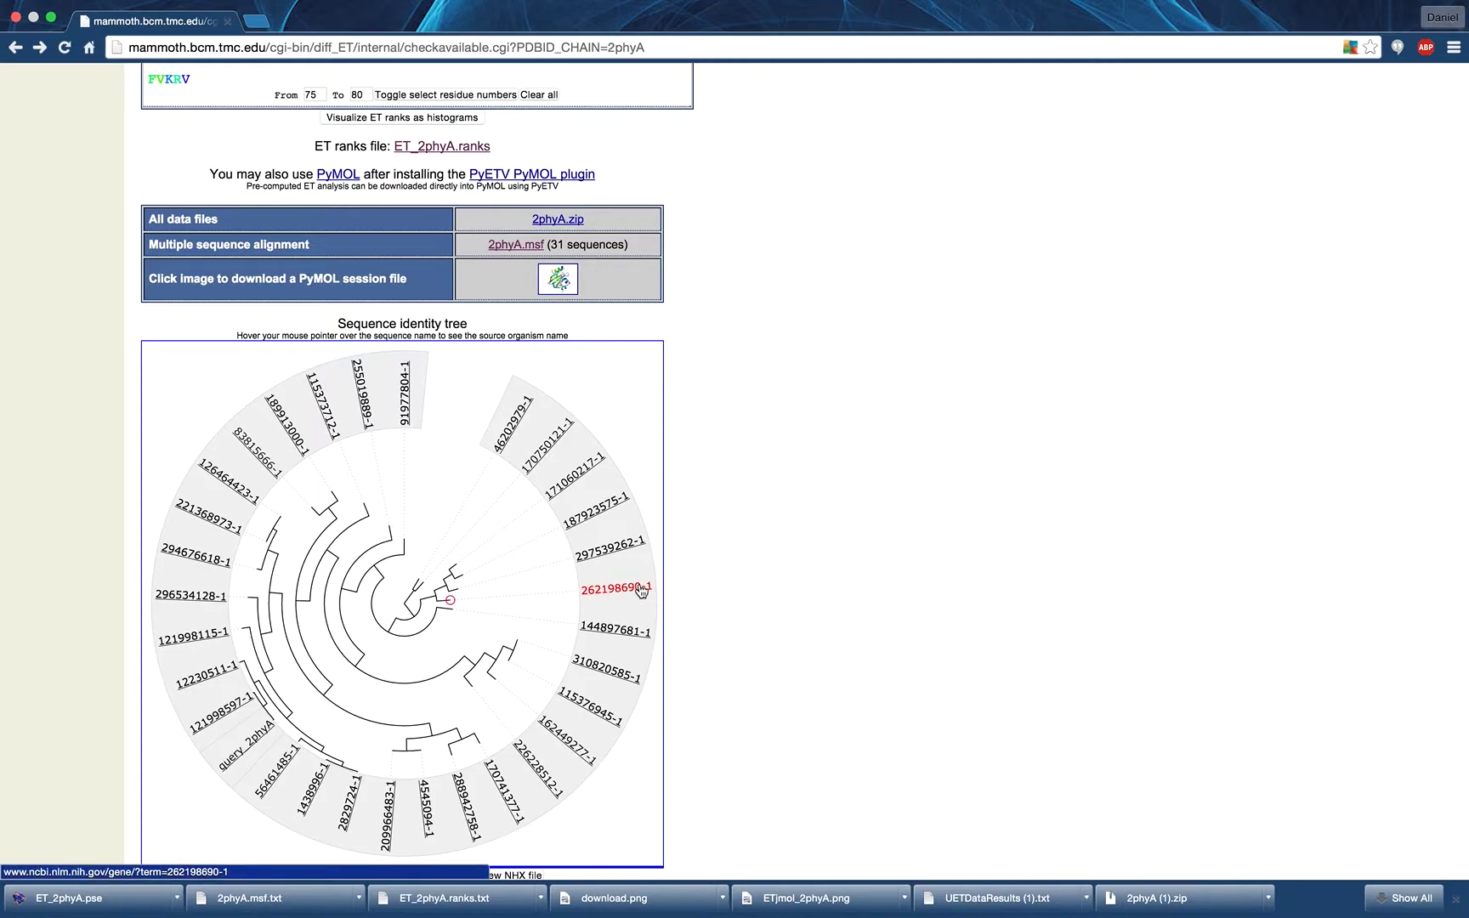
mouse_move(642, 592)
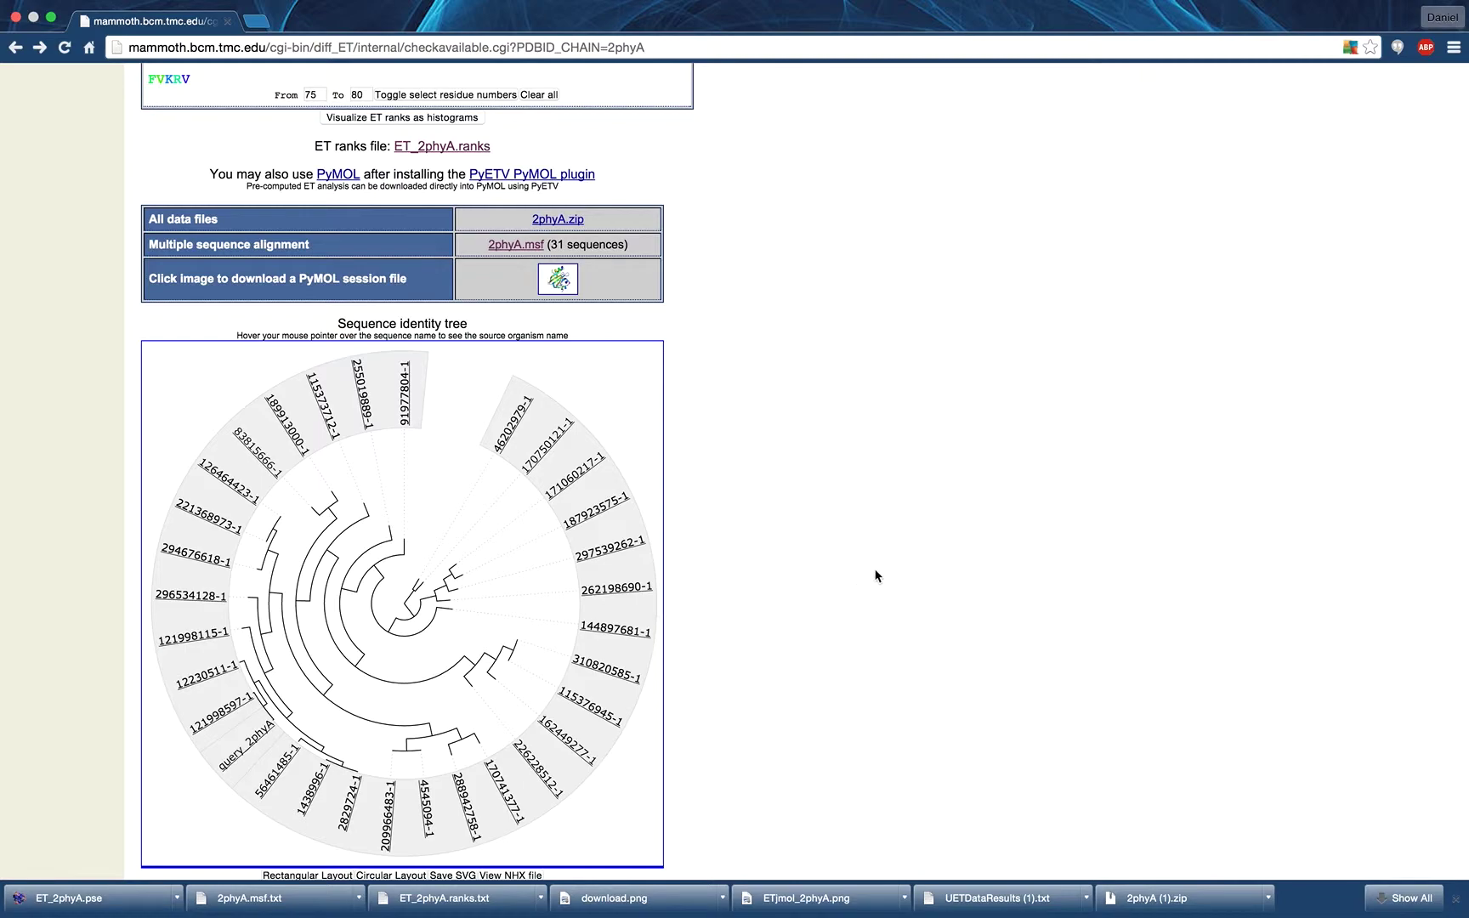
scroll(876, 576, down, 1)
scroll(877, 576, down, 2)
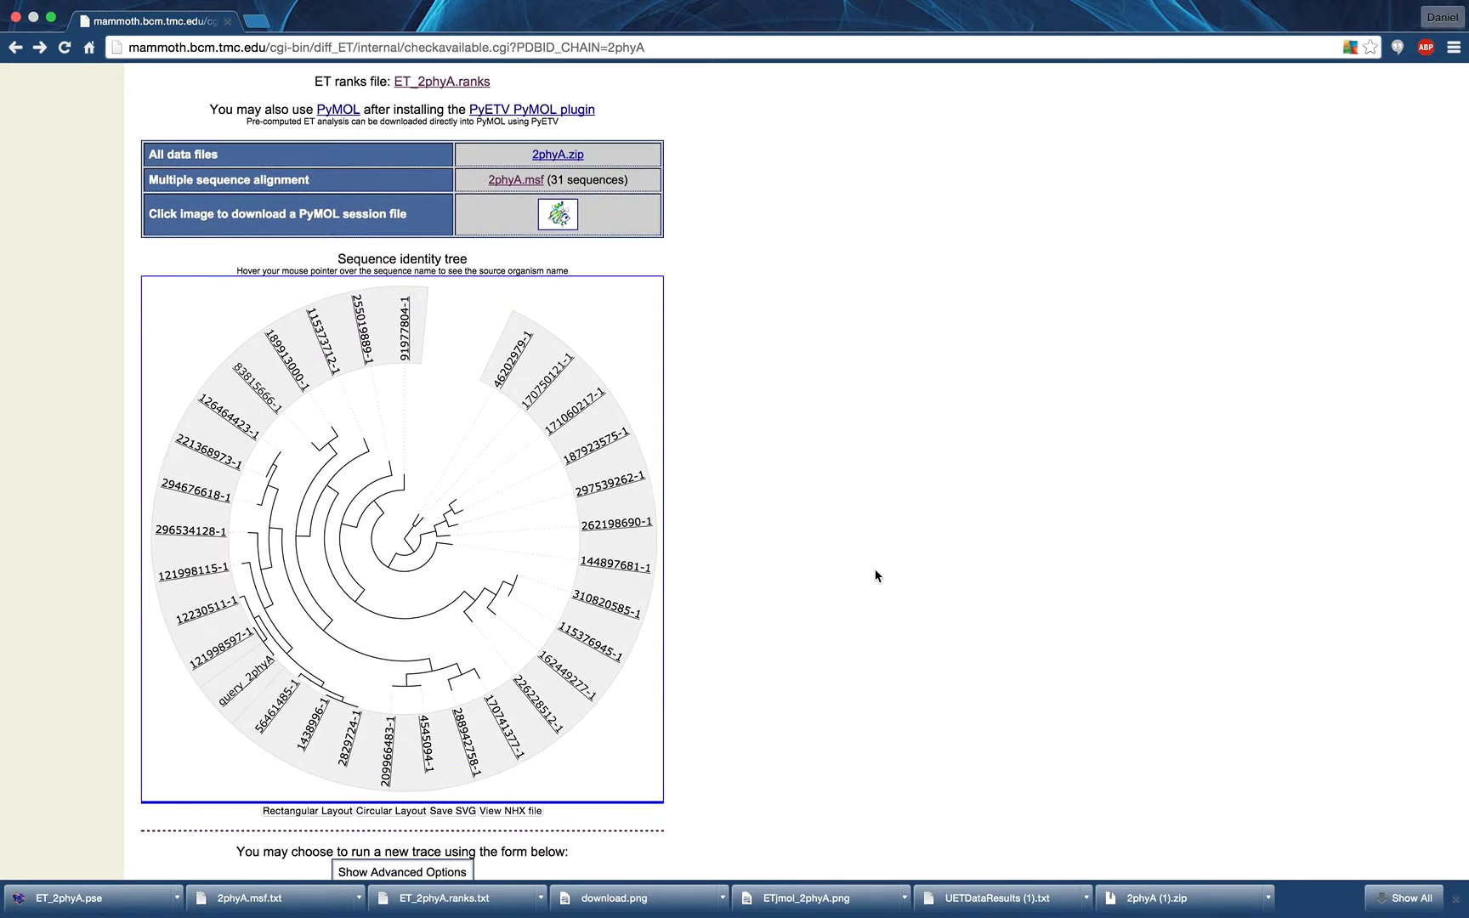
Switch the sequence identity tree to rectangular layout and open it as ET_2phyA_phylo_rect.svg.
click(344, 812)
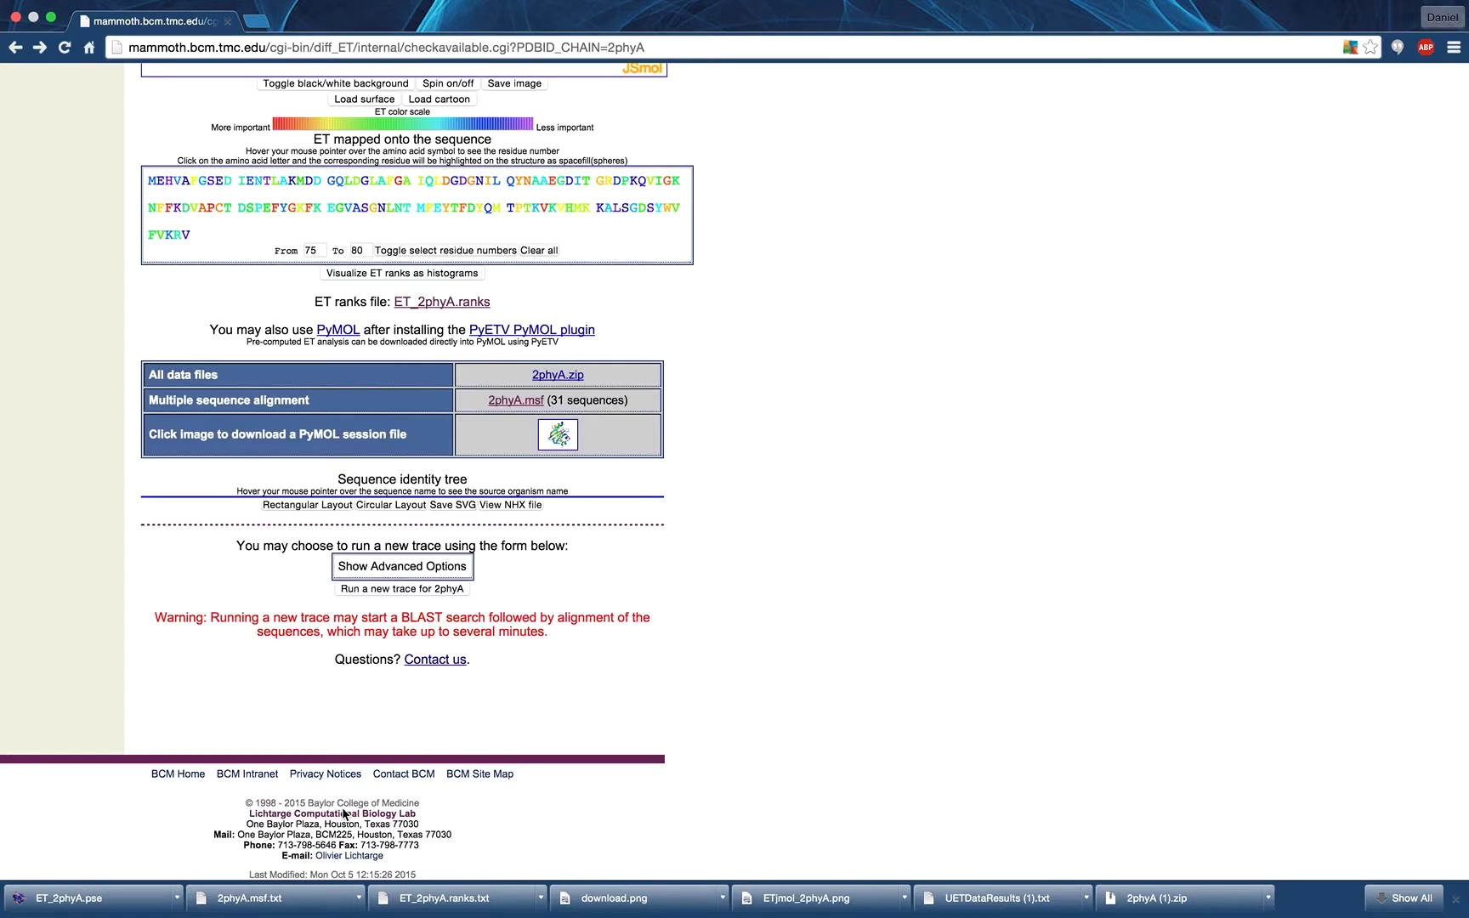
scroll(344, 812, down, 5)
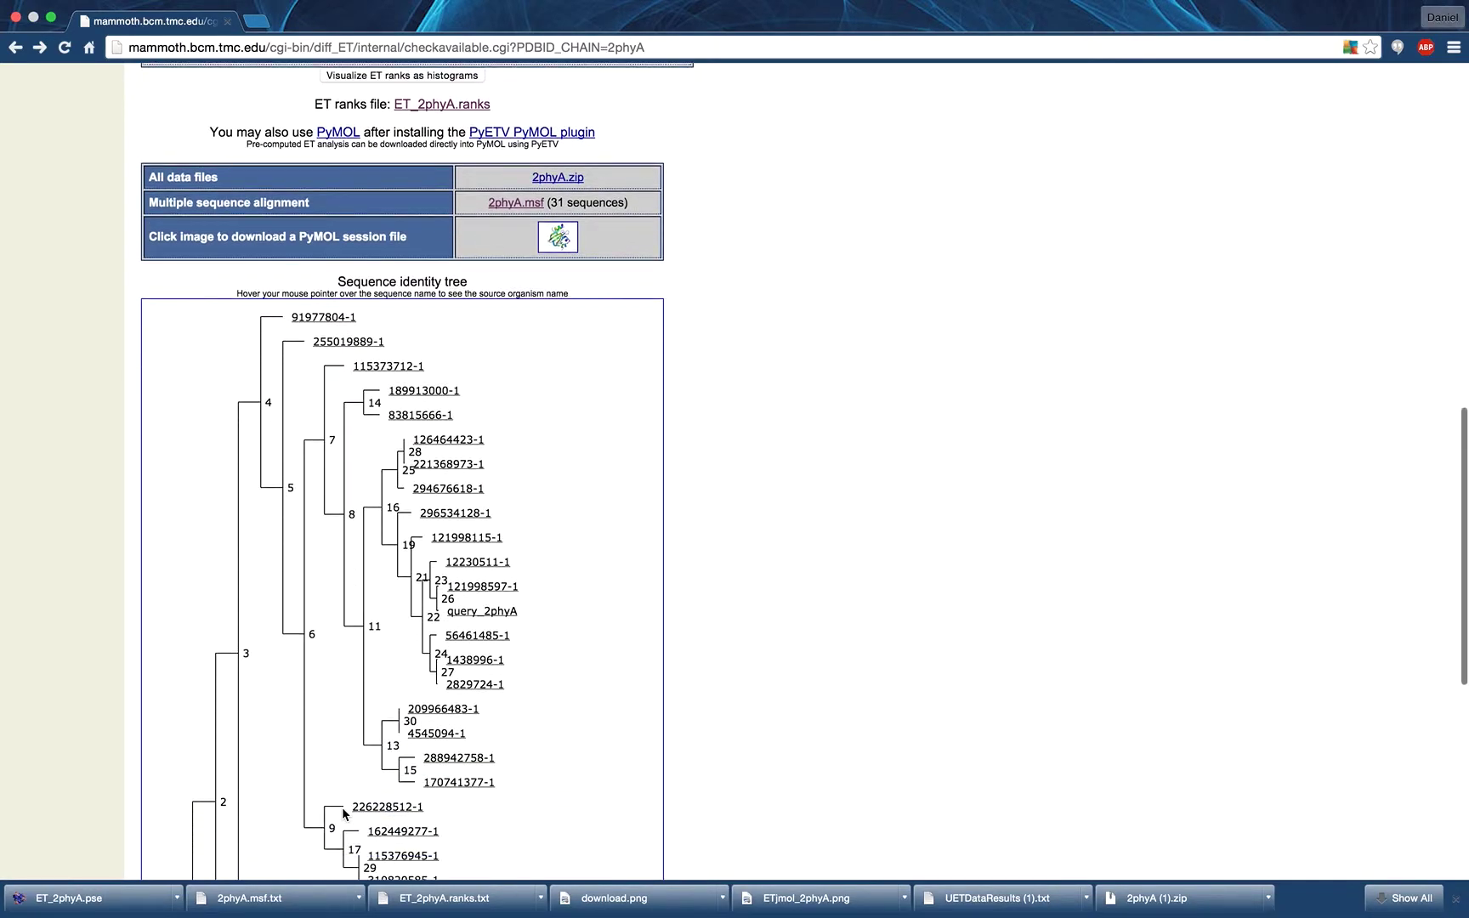
scroll(344, 814, down, 4)
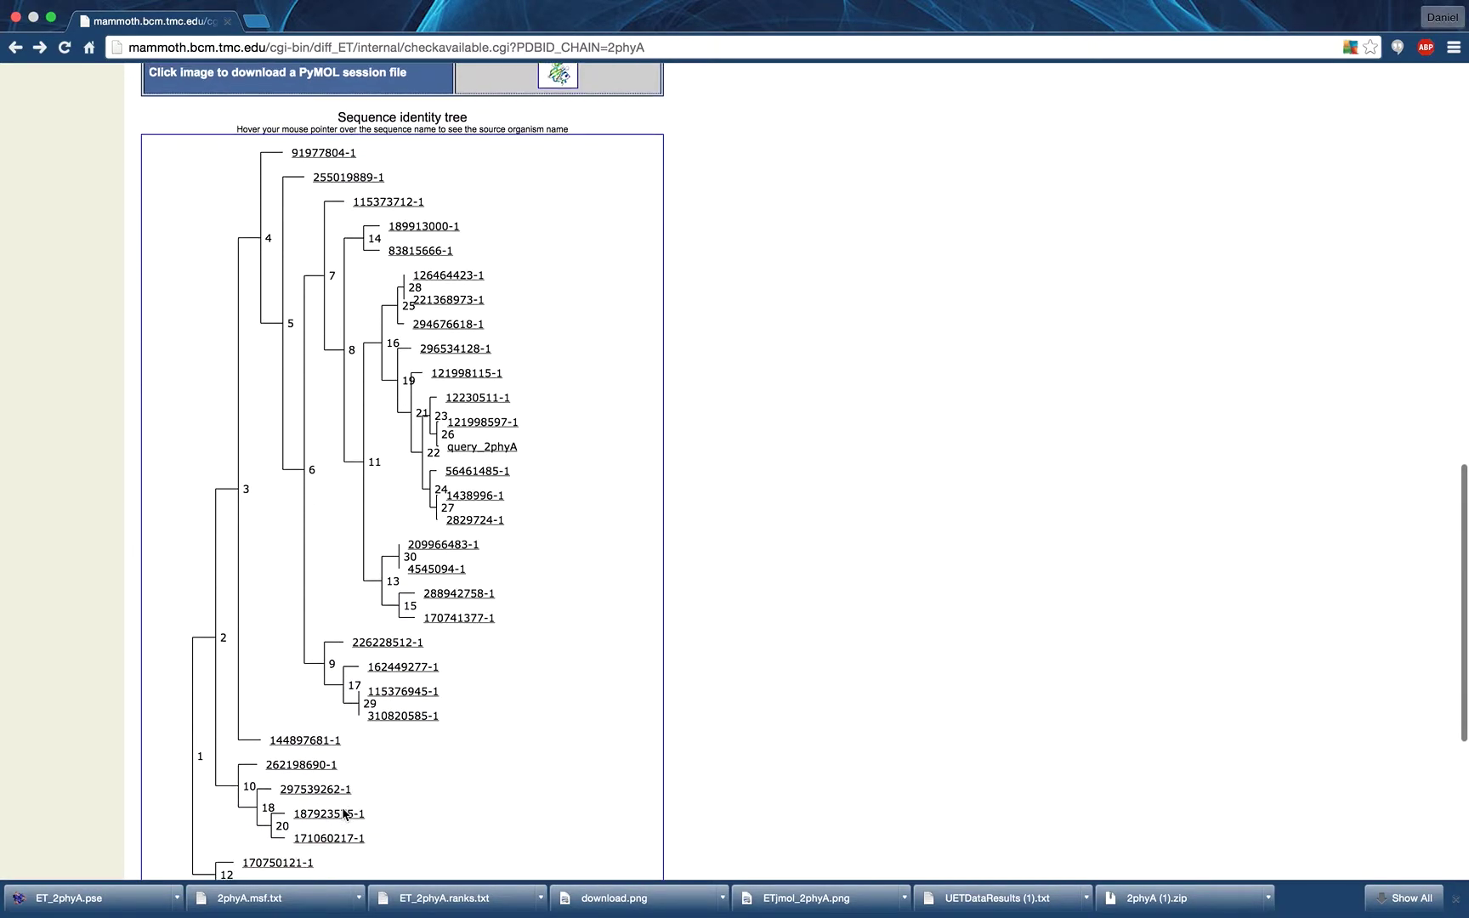
scroll(344, 815, down, 2)
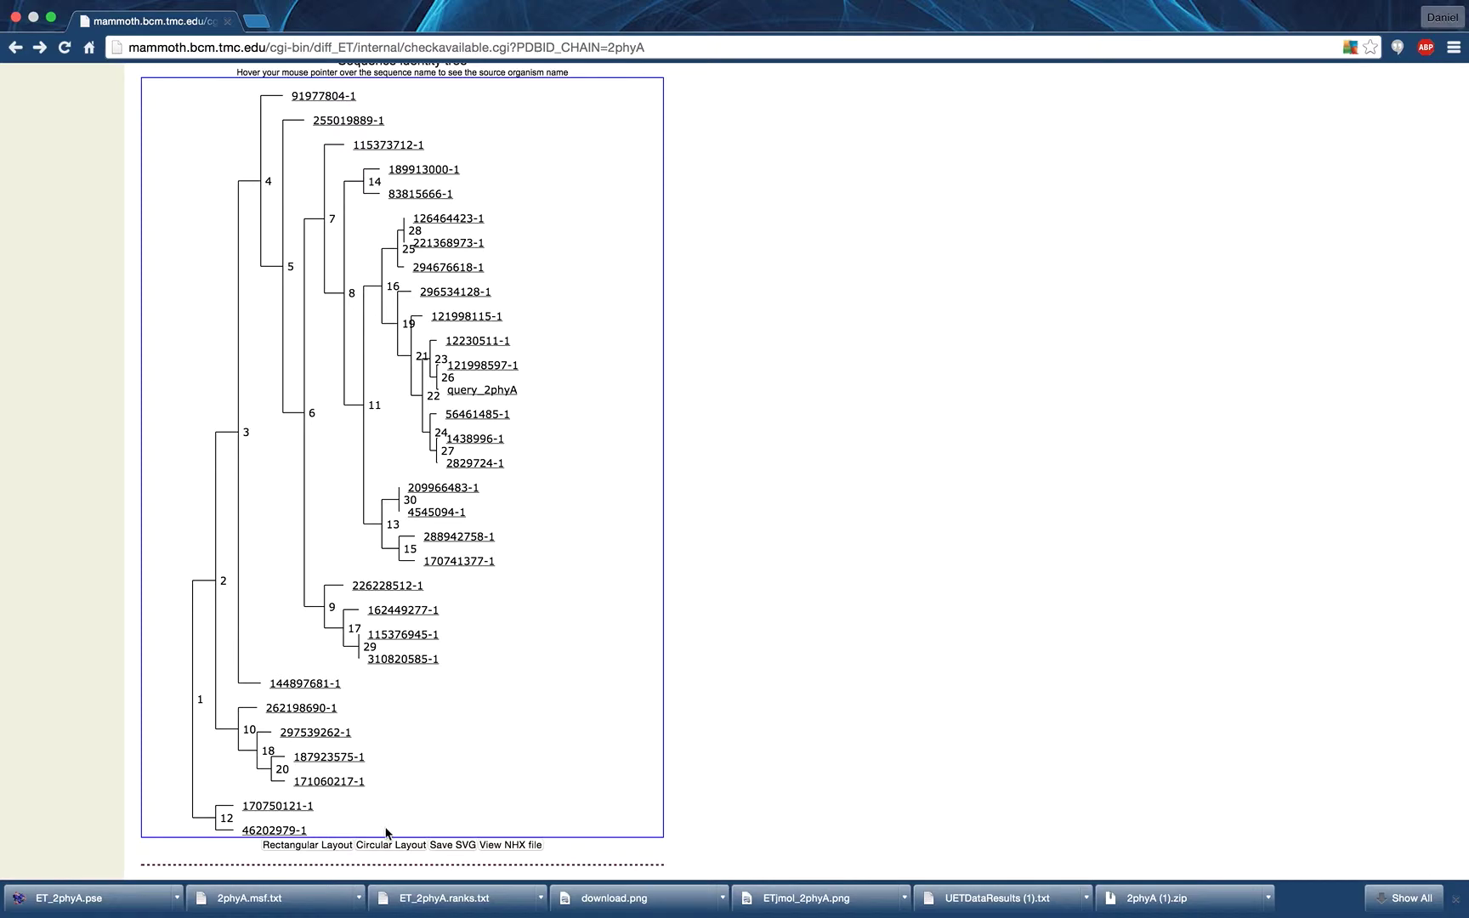
click(447, 846)
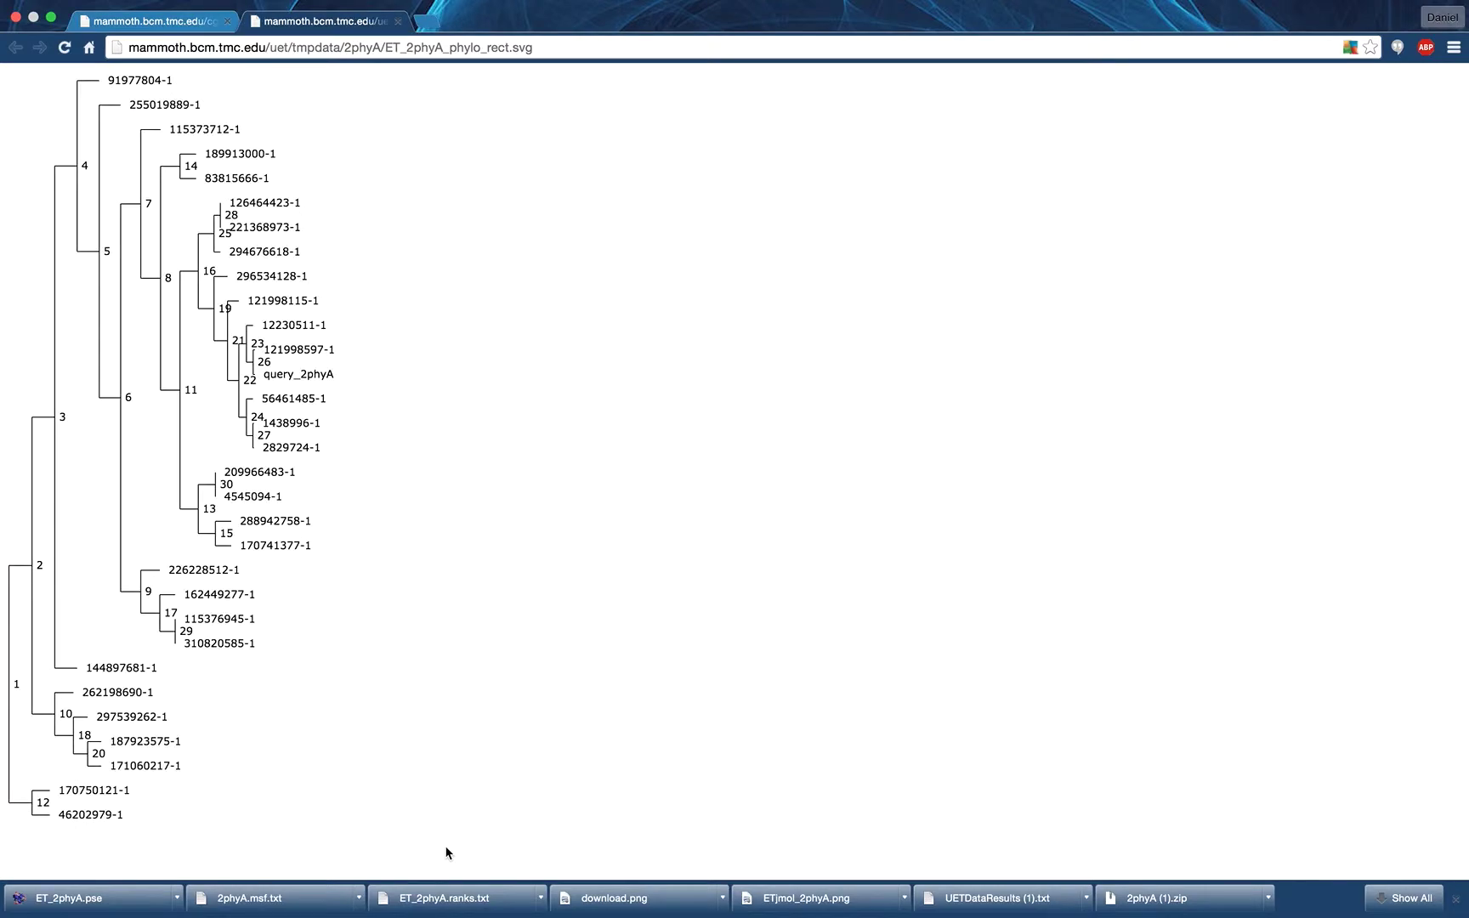
Save ET_2phyA_phylo_rect.svg to the Desktop and close the SVG tab.
right_click(194, 466)
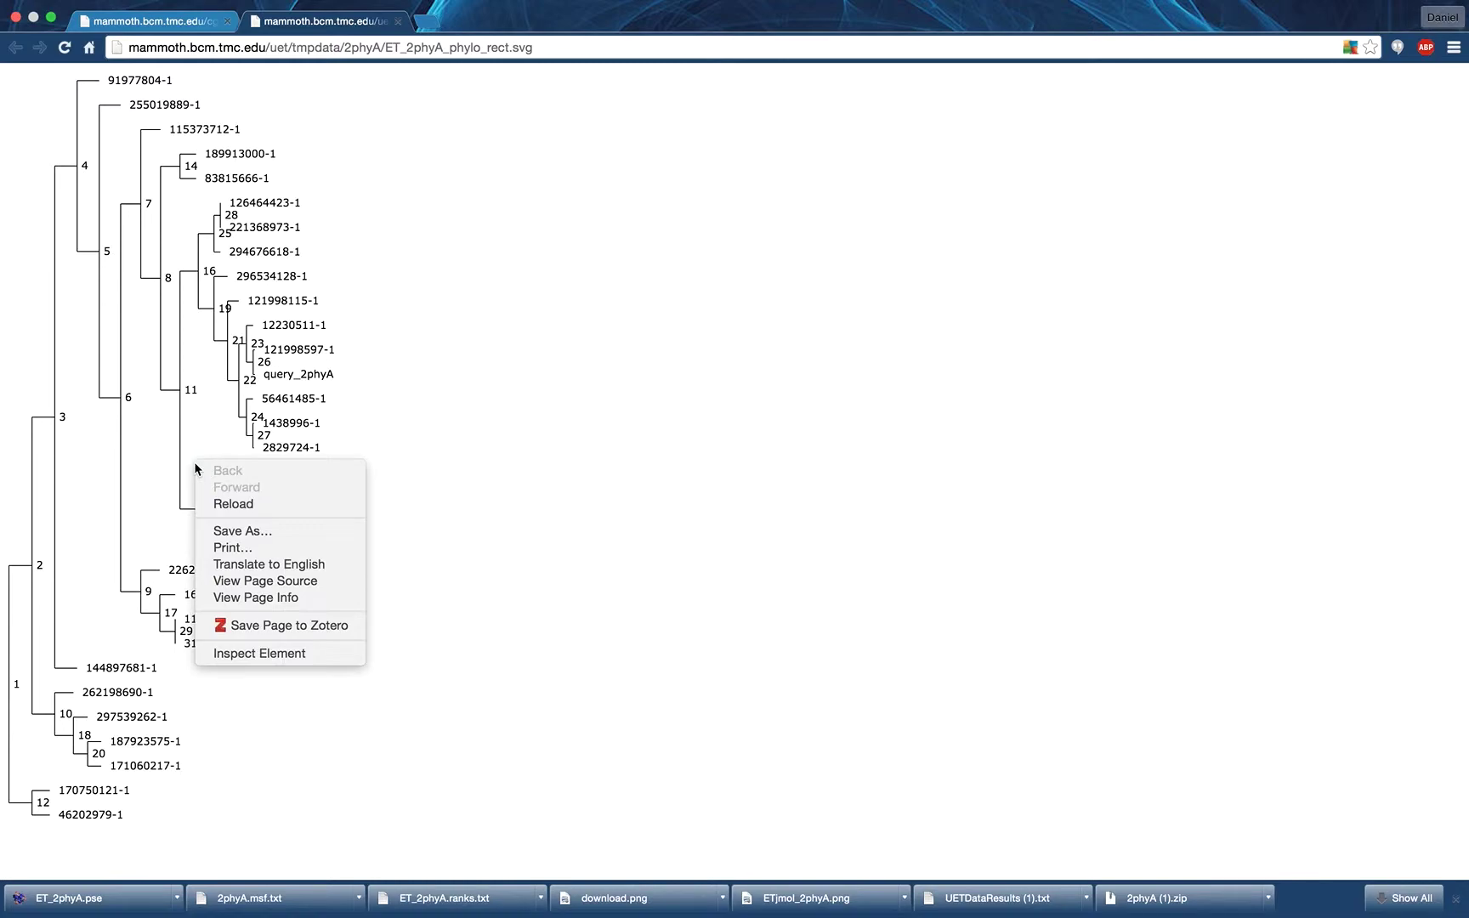
click(225, 531)
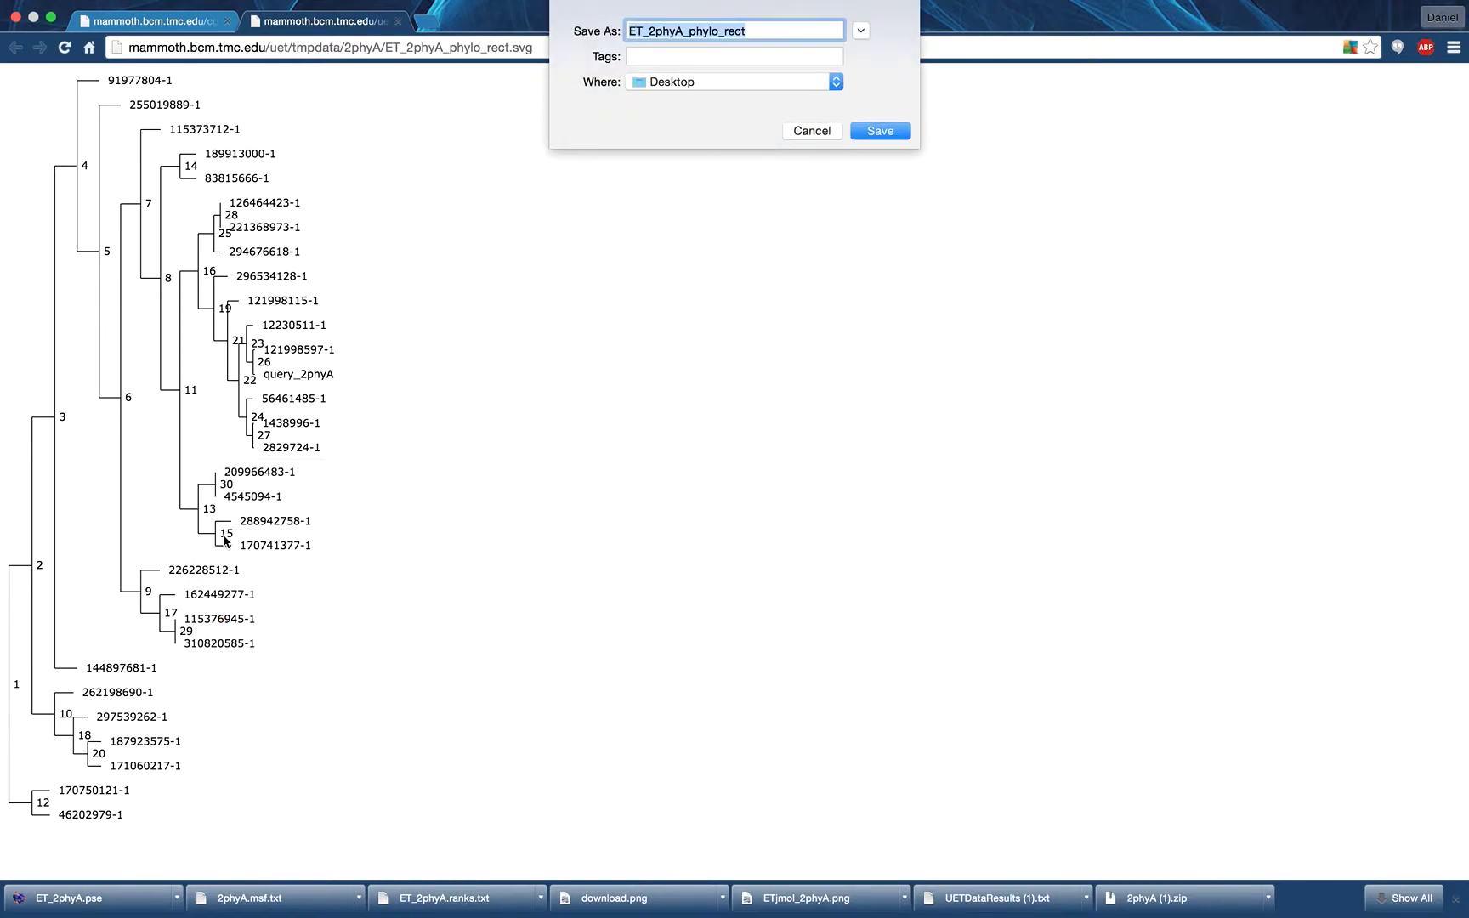
key(Return)
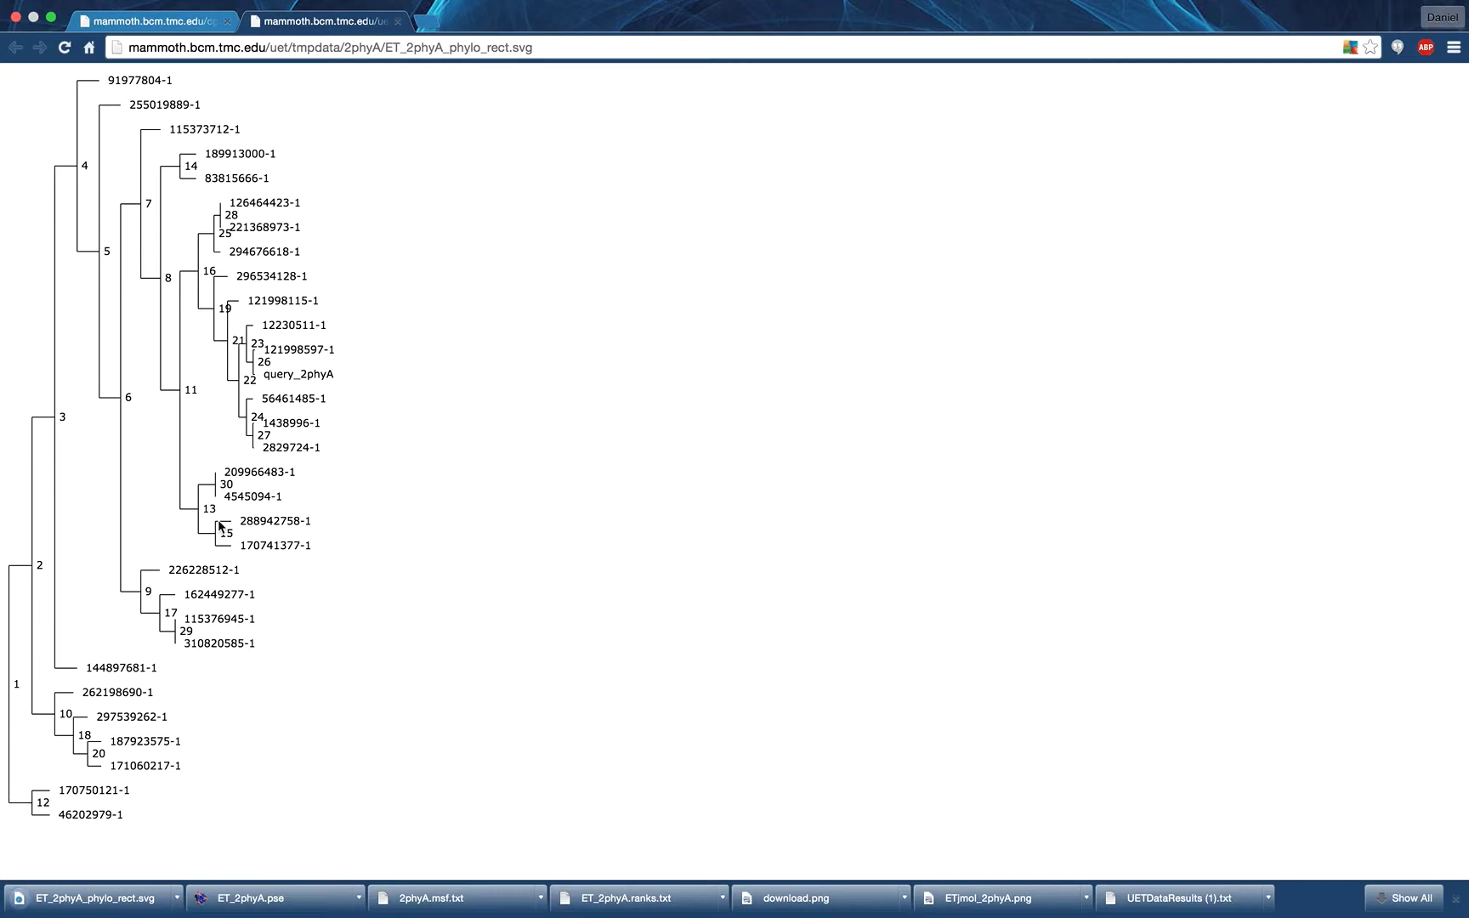
click(397, 23)
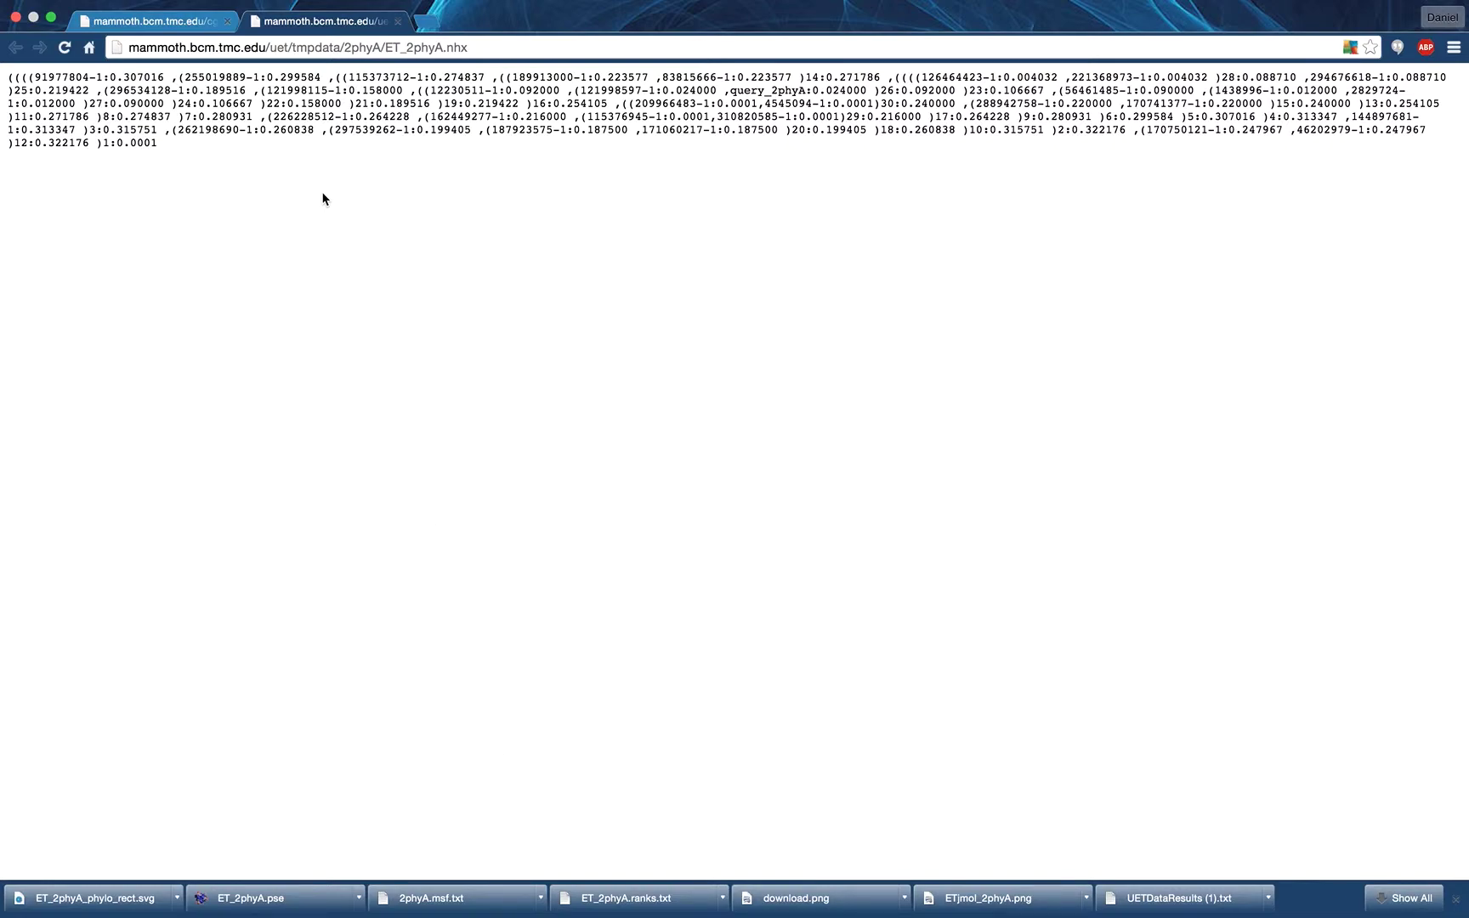
Save the tree's NHX text from the page as ET_2phyA.nhx.txt.
right_click(292, 159)
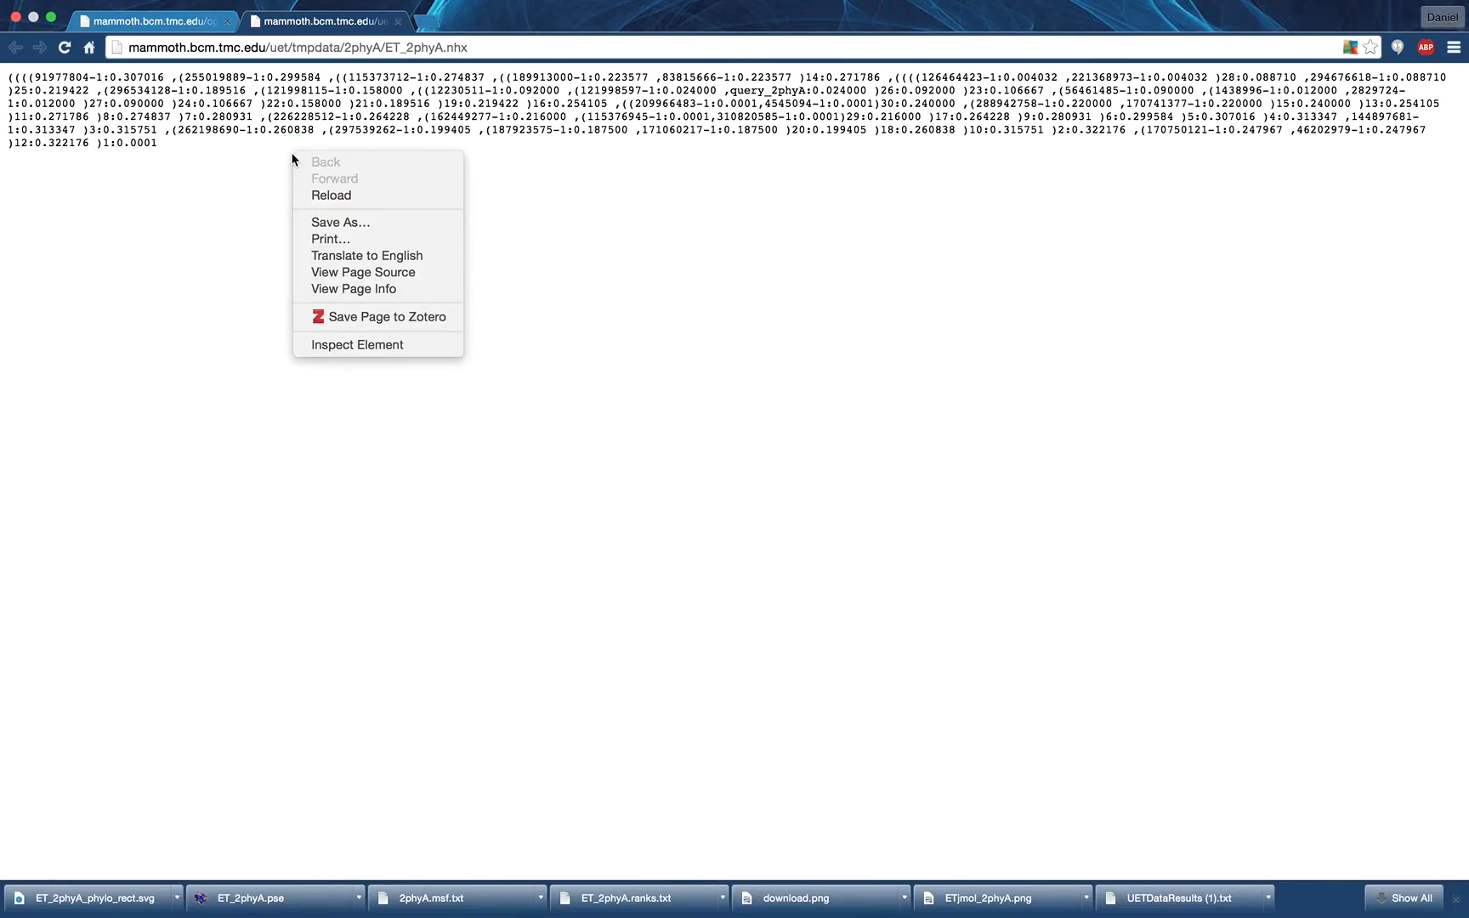
click(319, 223)
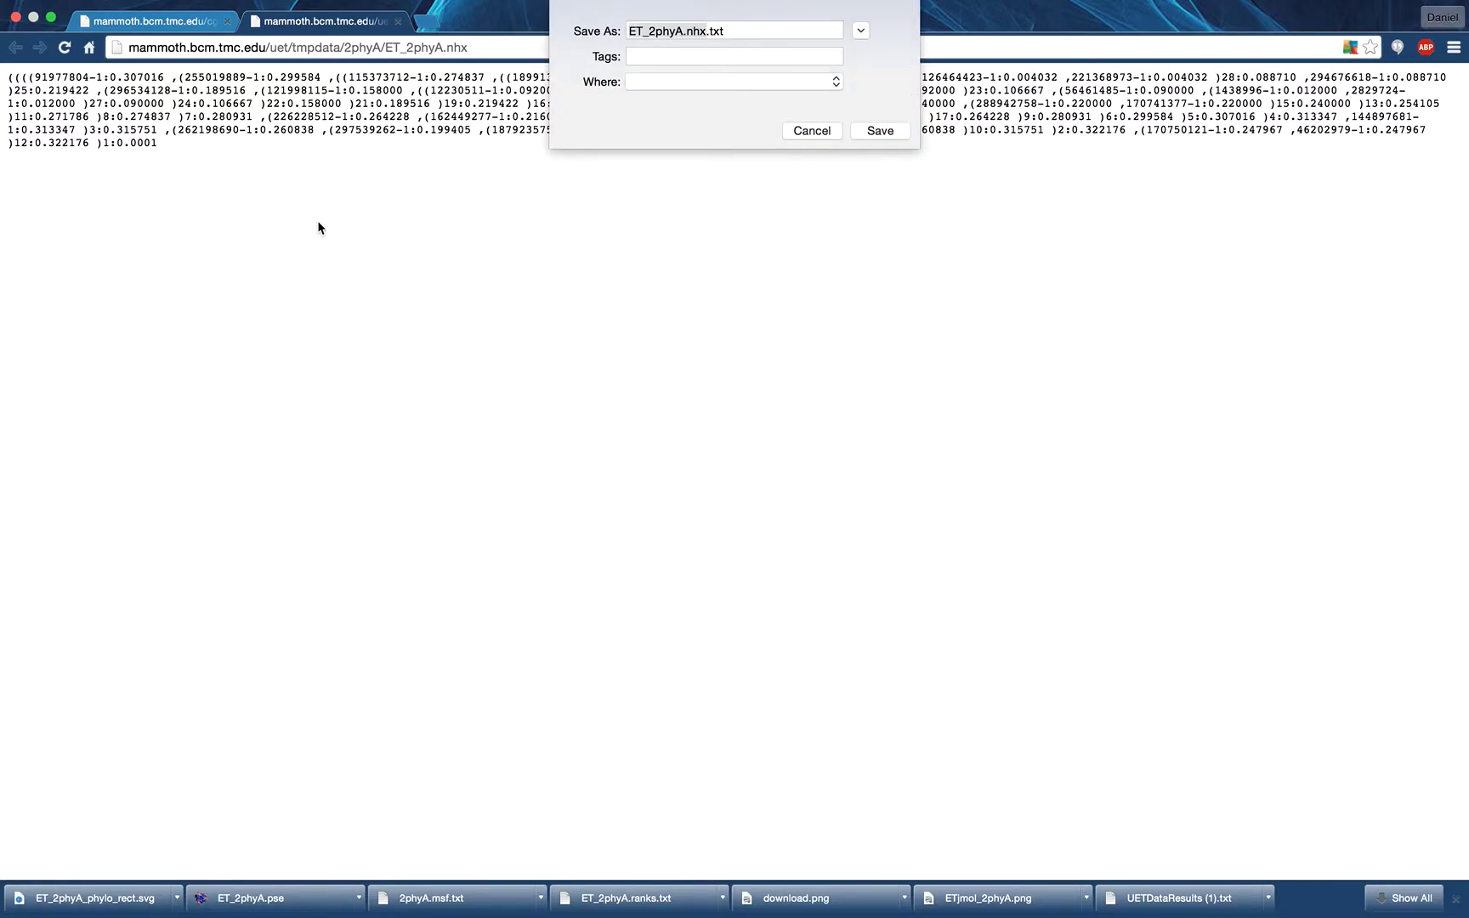
key(Return)
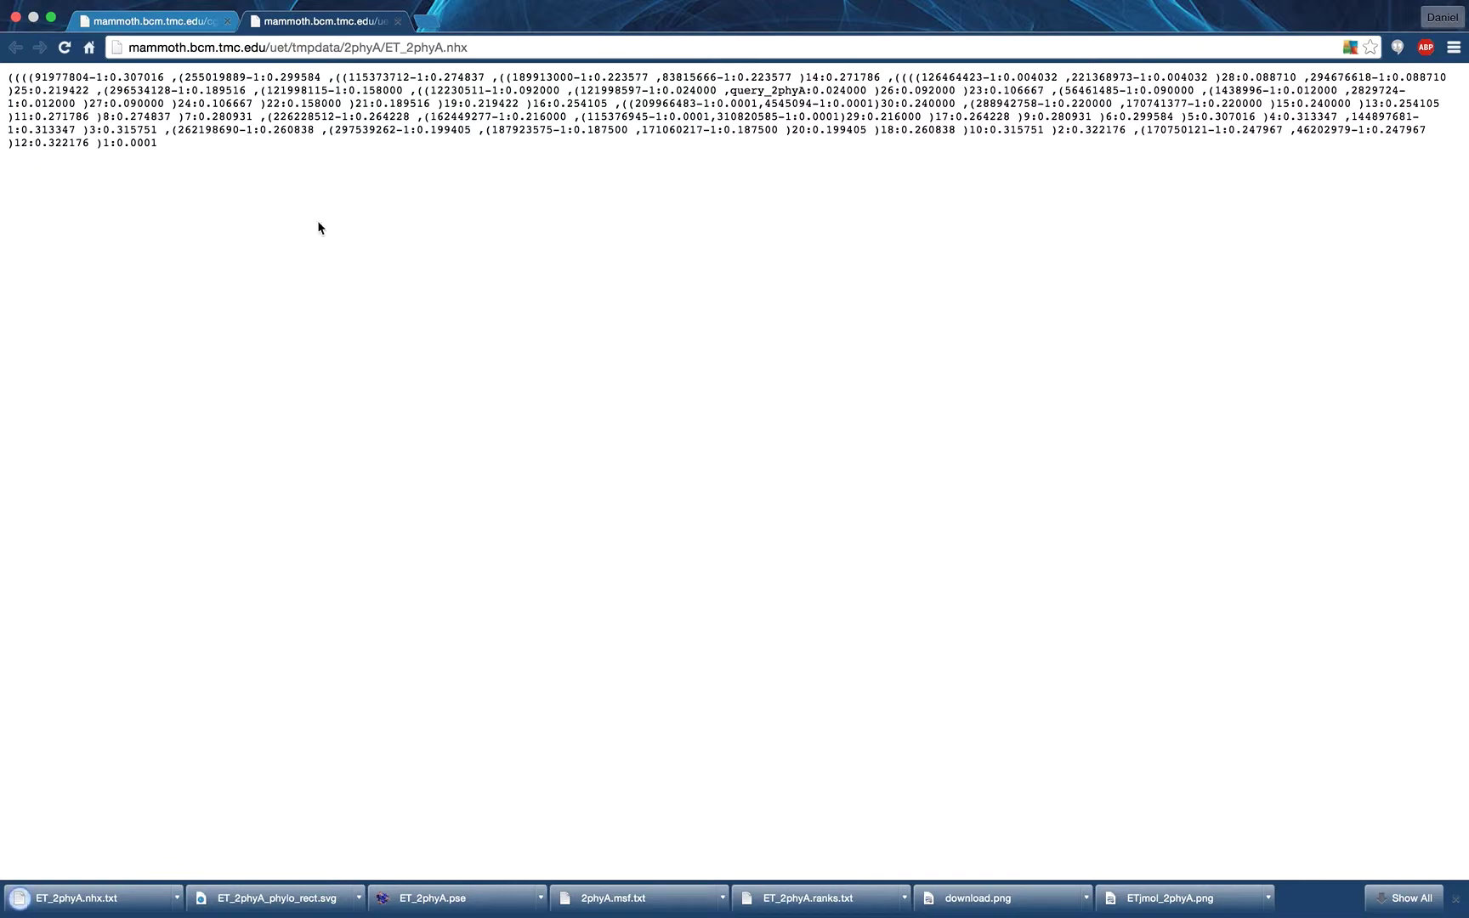
click(398, 21)
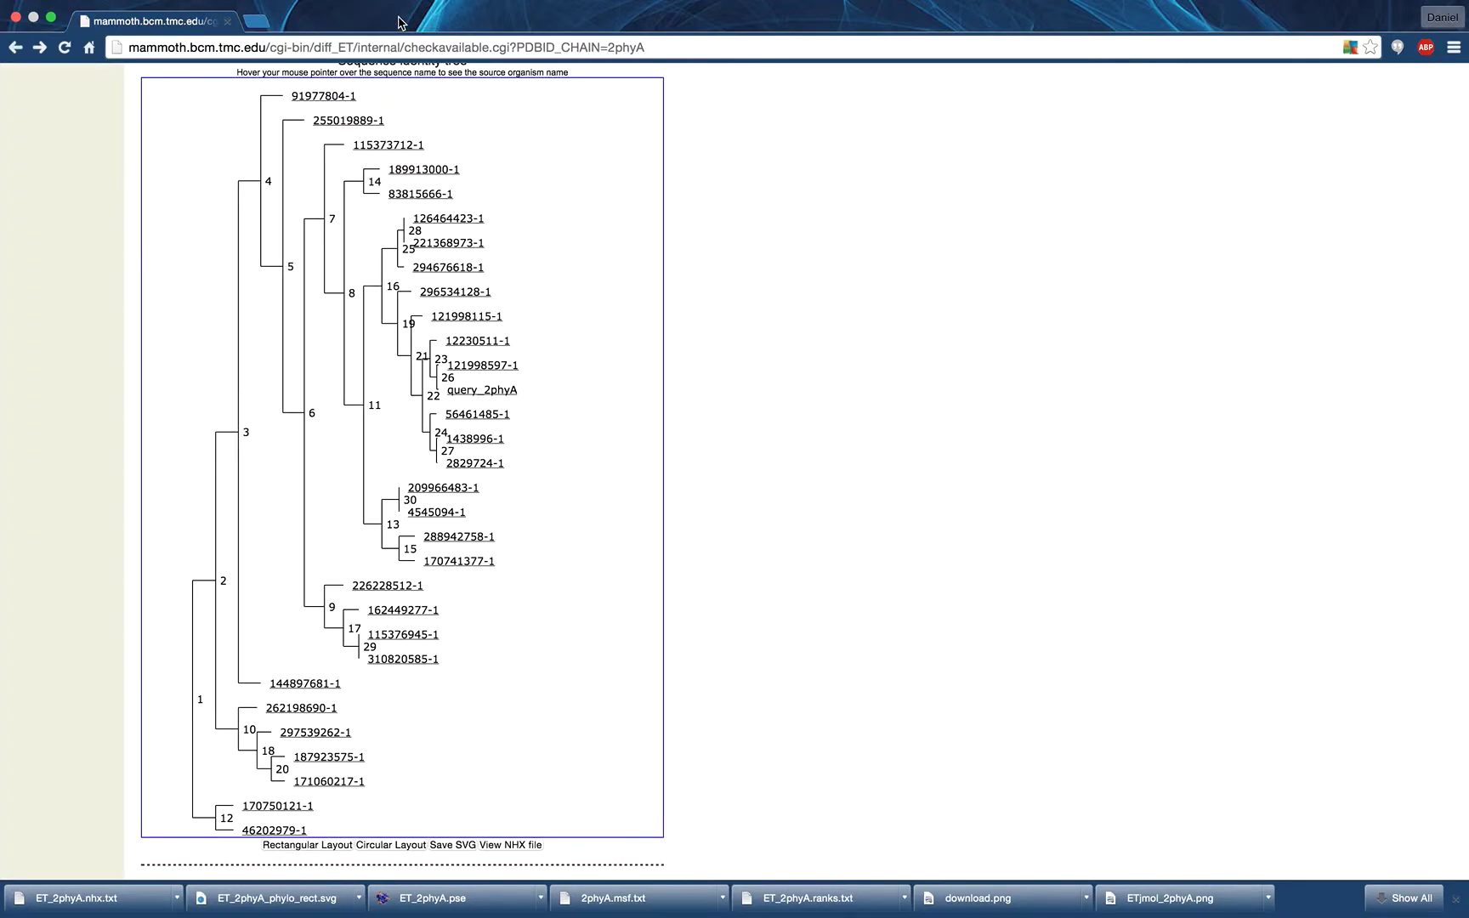
scroll(587, 510, up, 1)
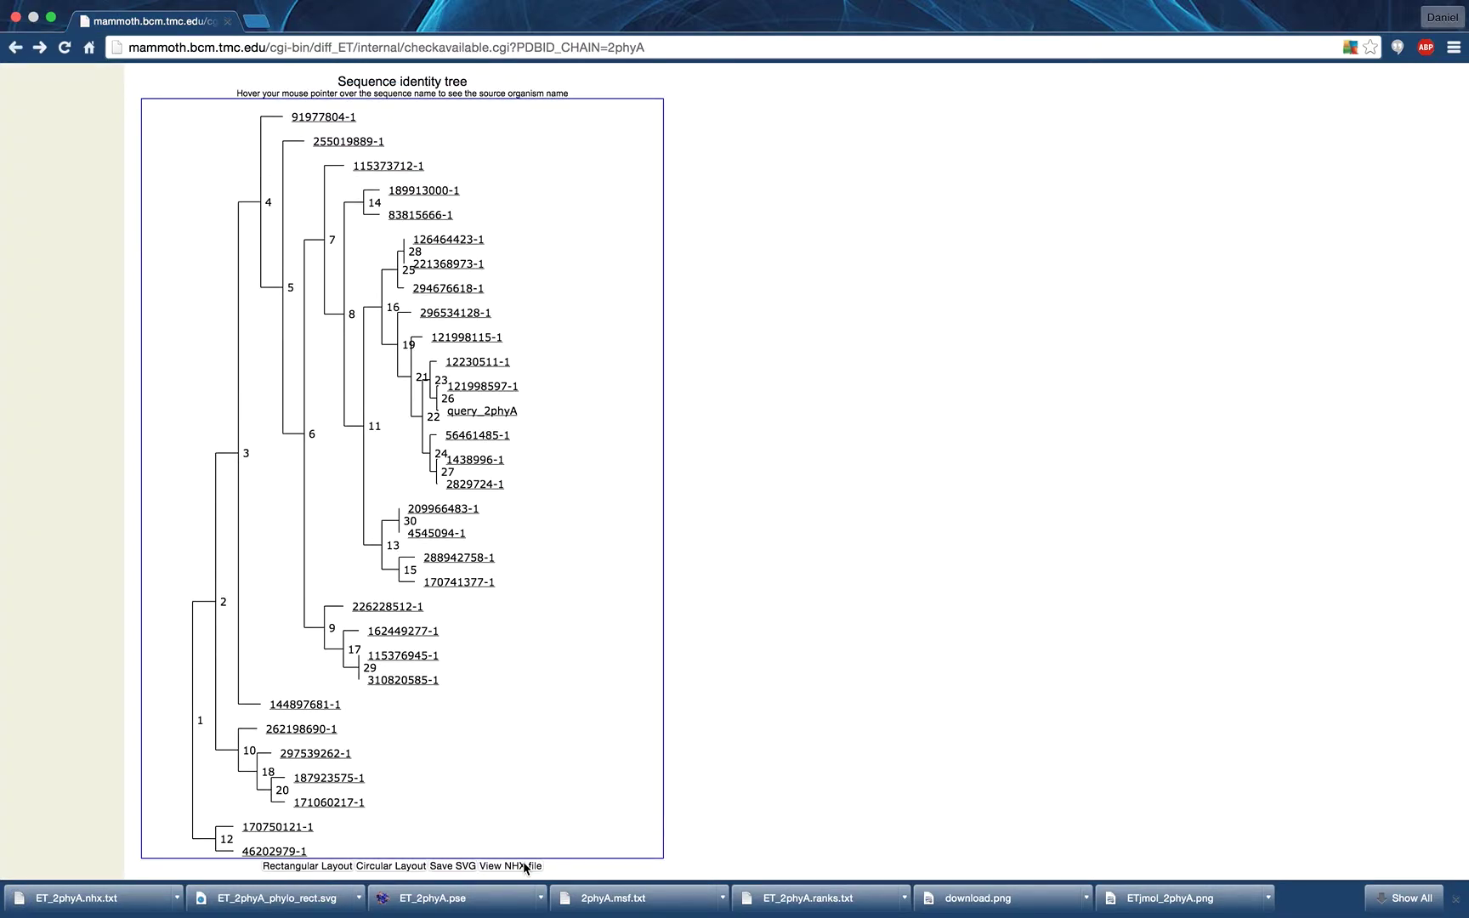
scroll(526, 867, down, 5)
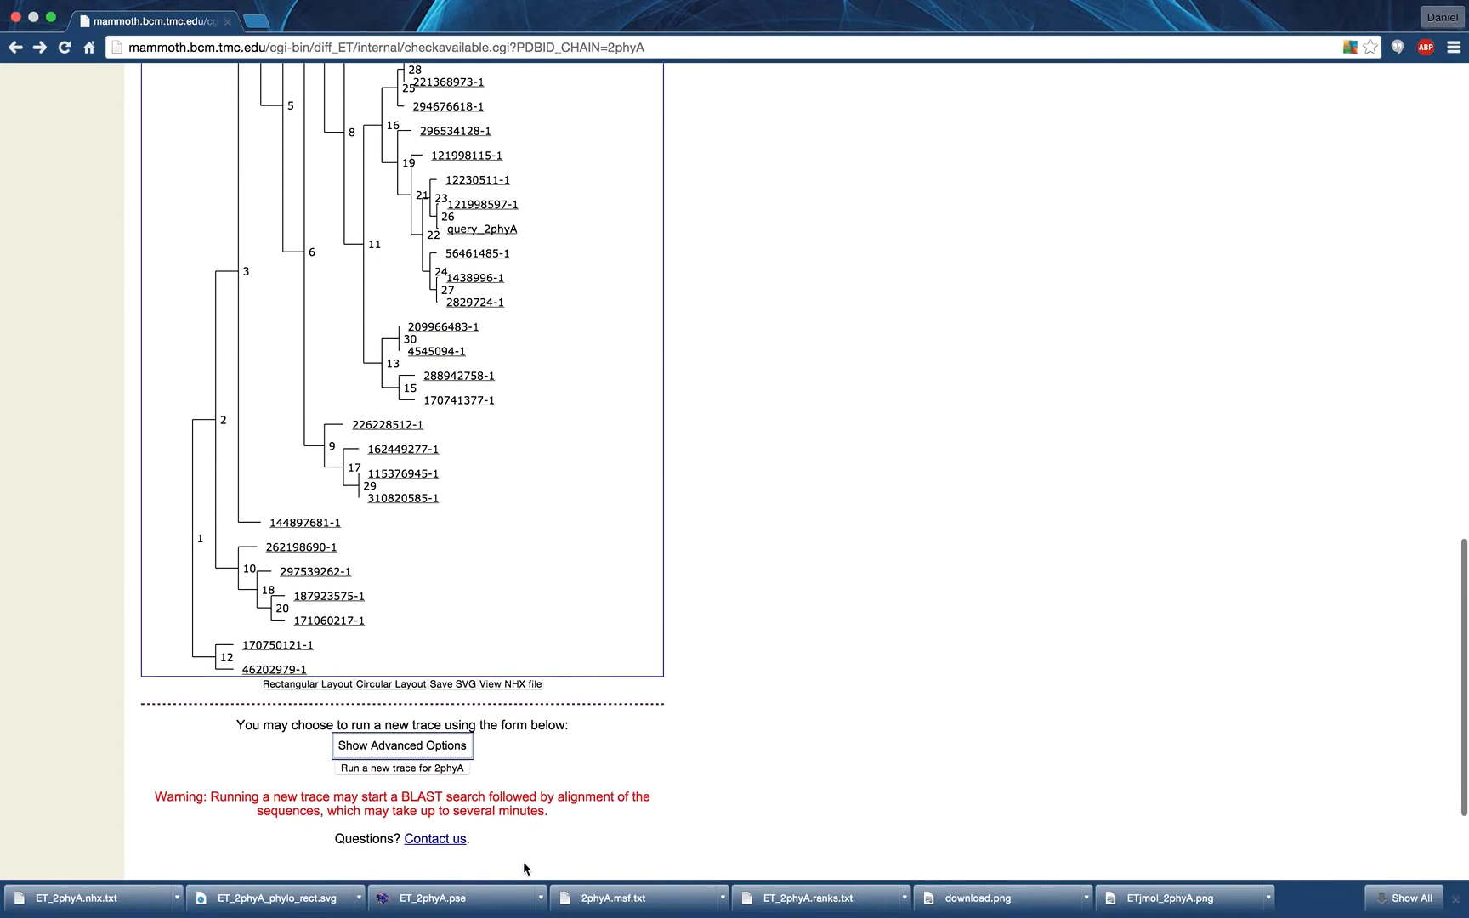
scroll(524, 861, down, 1)
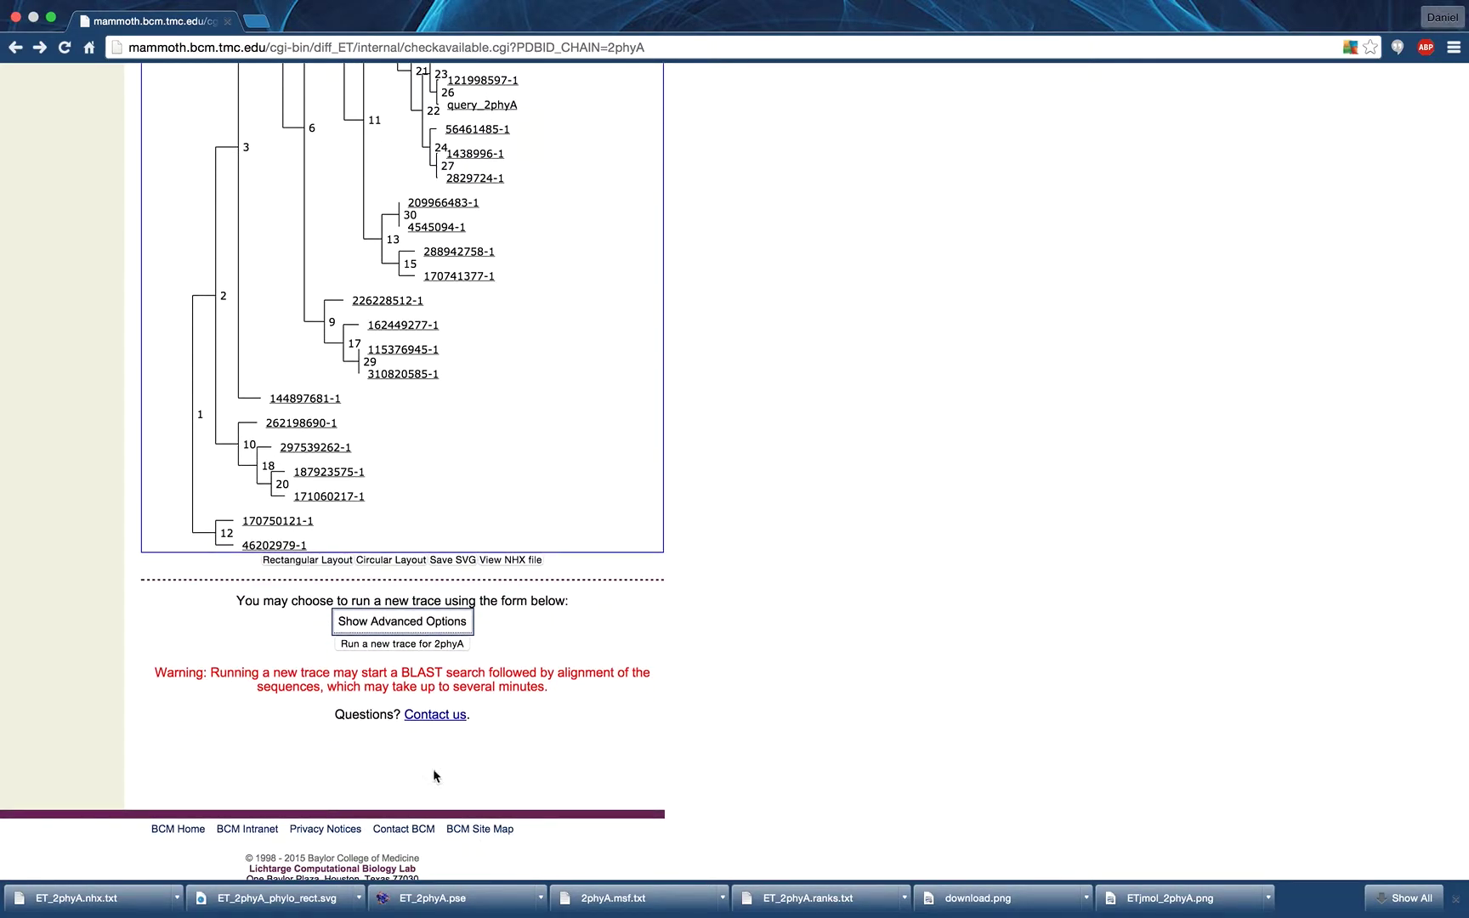
click(417, 620)
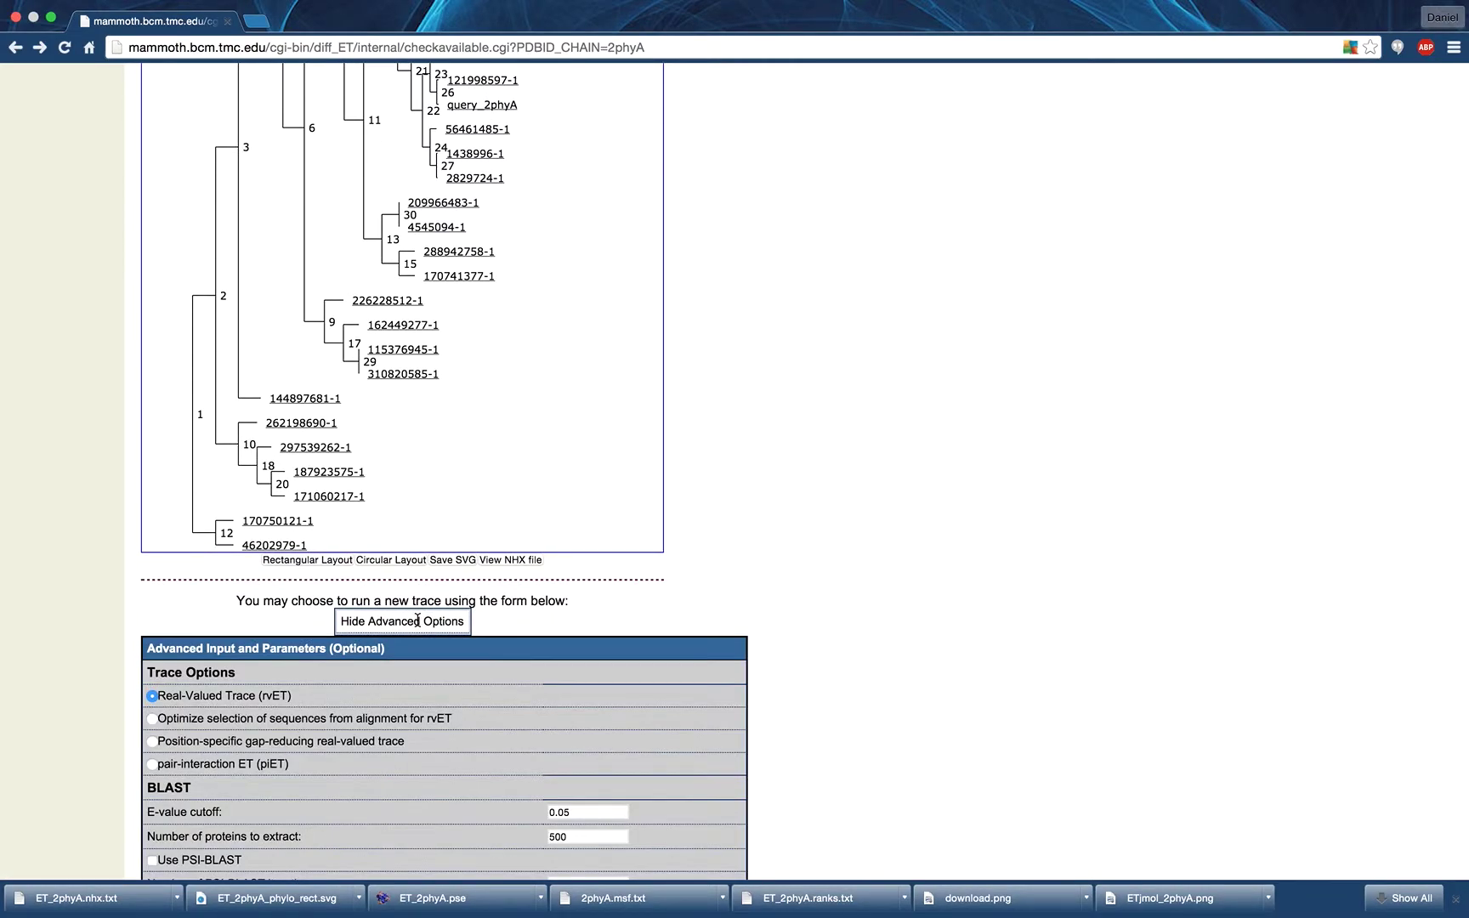
Under BLAST Database Options, select Custom SwissProt reviewed as the BLAST database.
scroll(418, 620, down, 5)
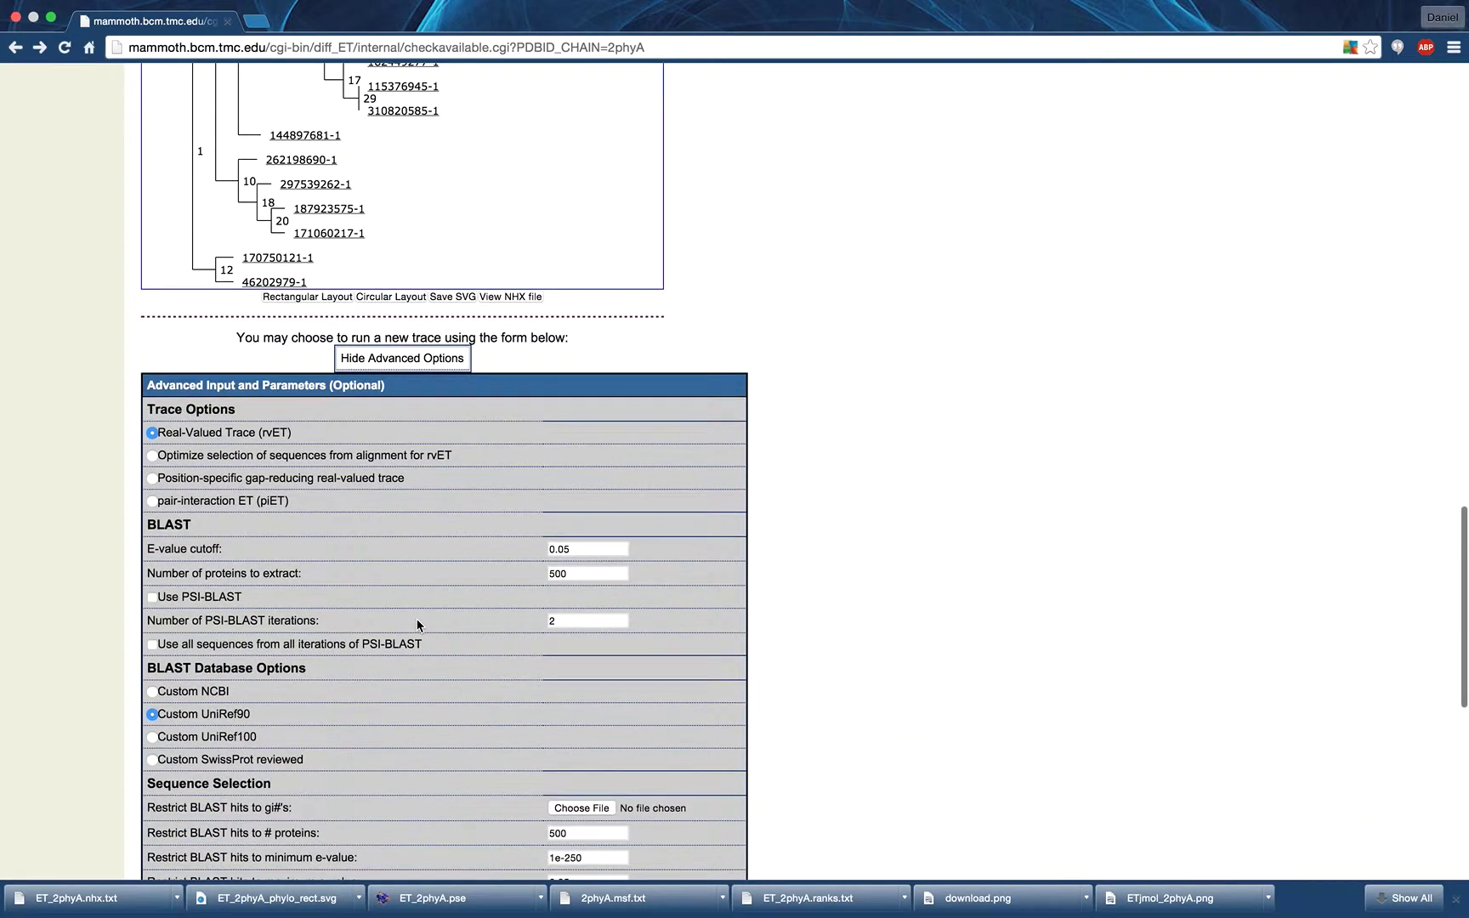
scroll(418, 624, down, 3)
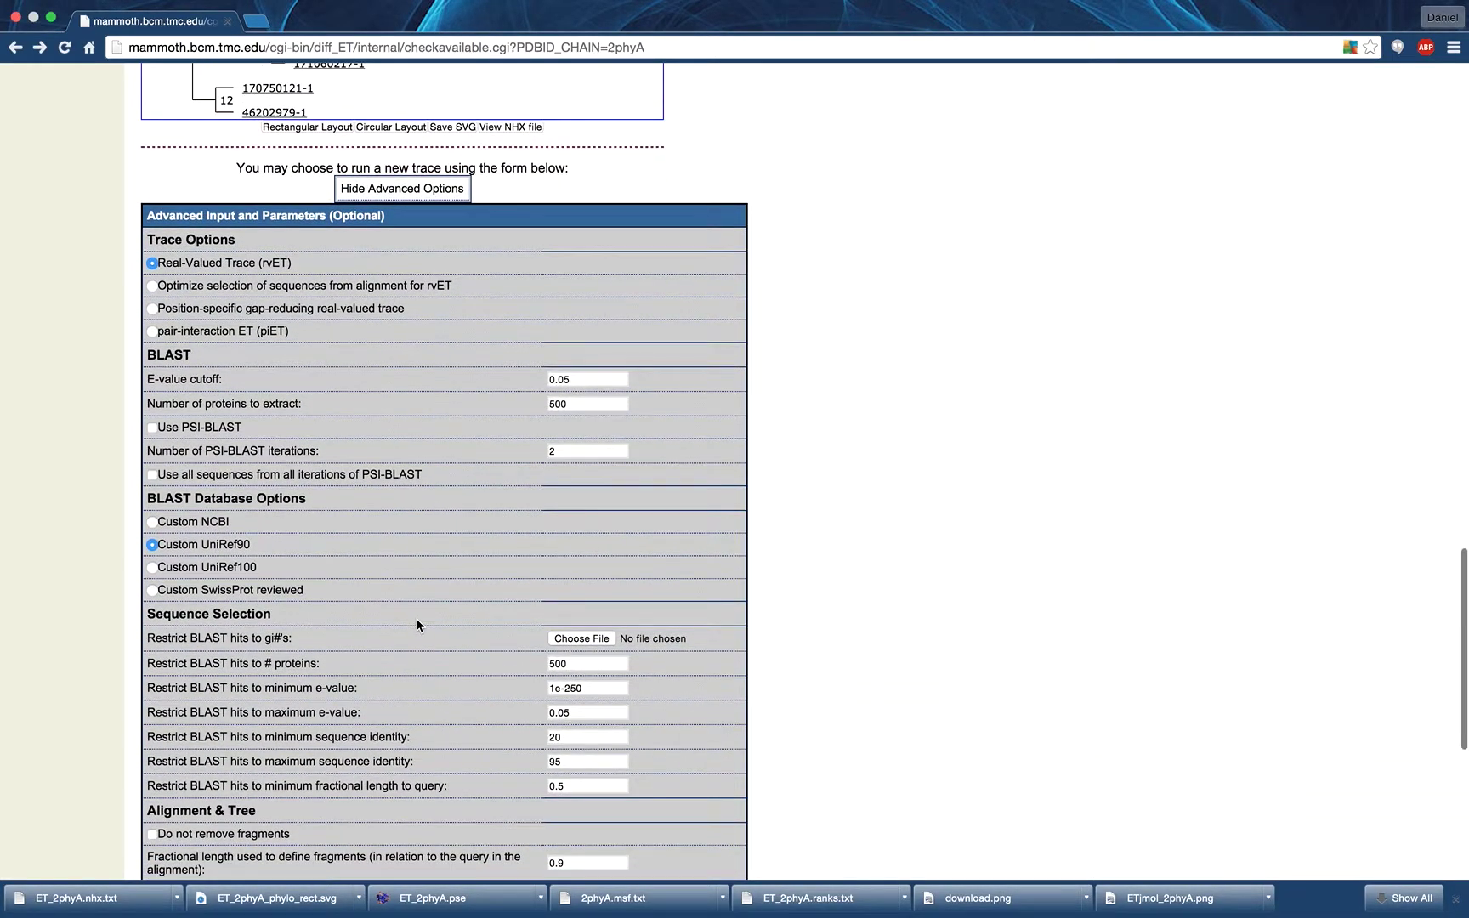
scroll(418, 625, down, 2)
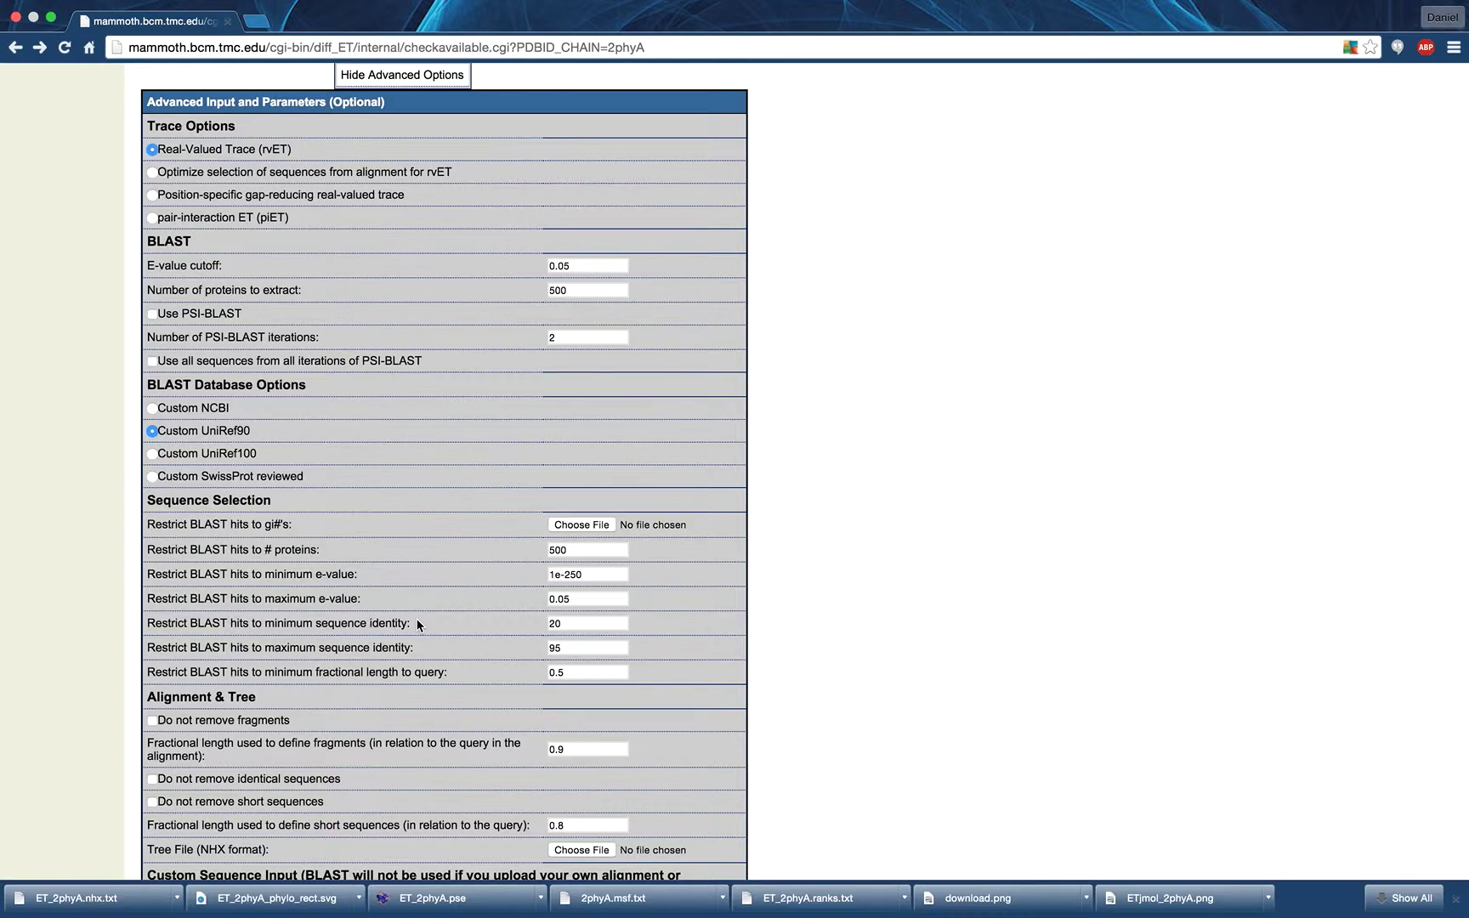
click(152, 409)
click(152, 431)
click(152, 454)
click(153, 481)
Load ET_2phyA.pse from the Desktop in MacPyMOL and enable the et_query_2phyA spheres.
key(ctrl+Left)
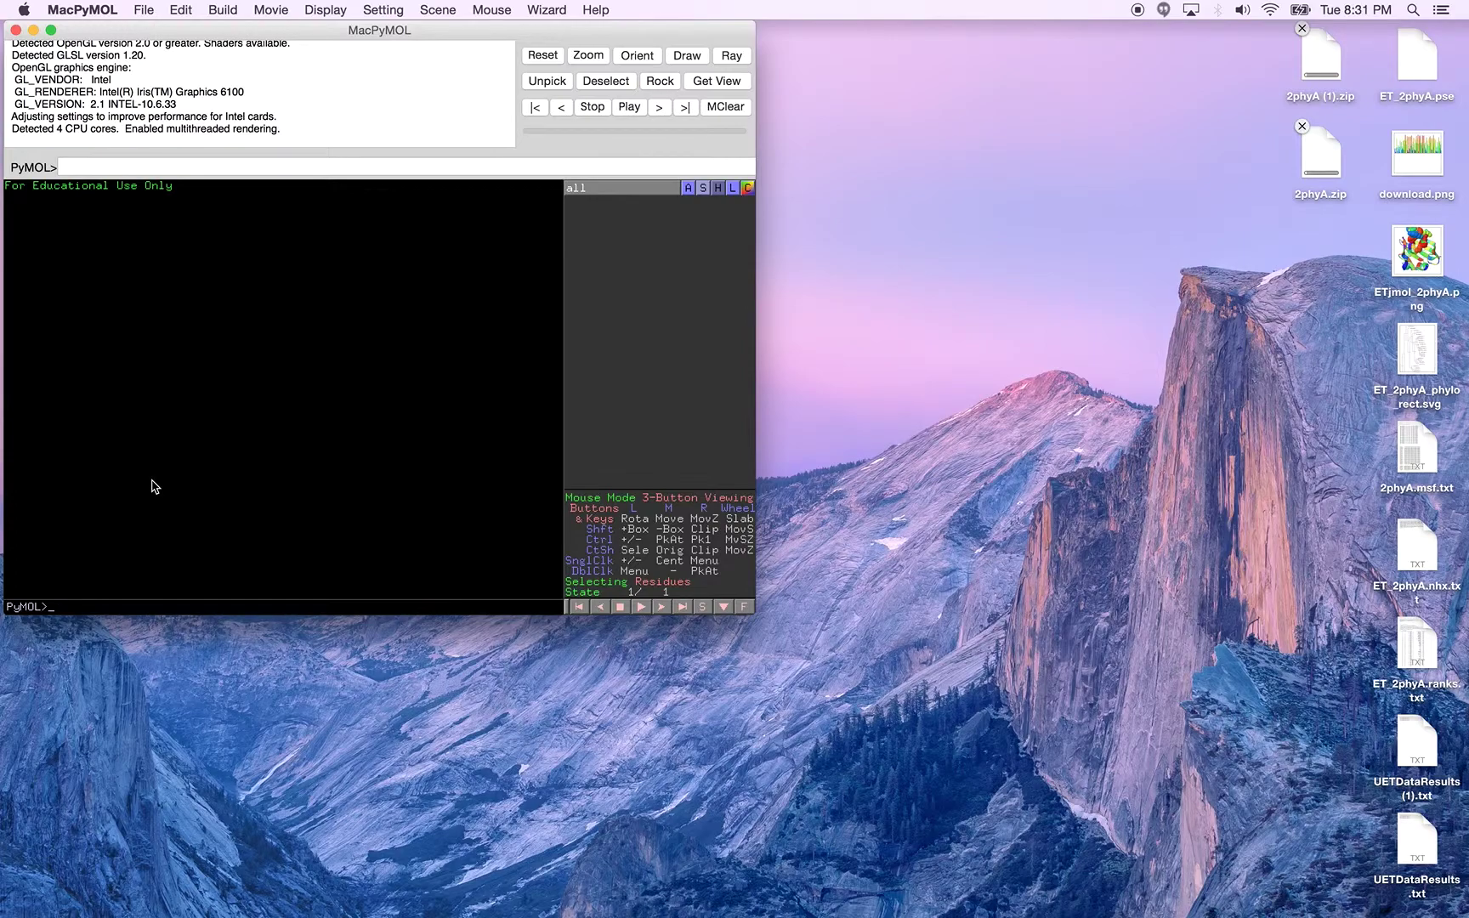
click(141, 17)
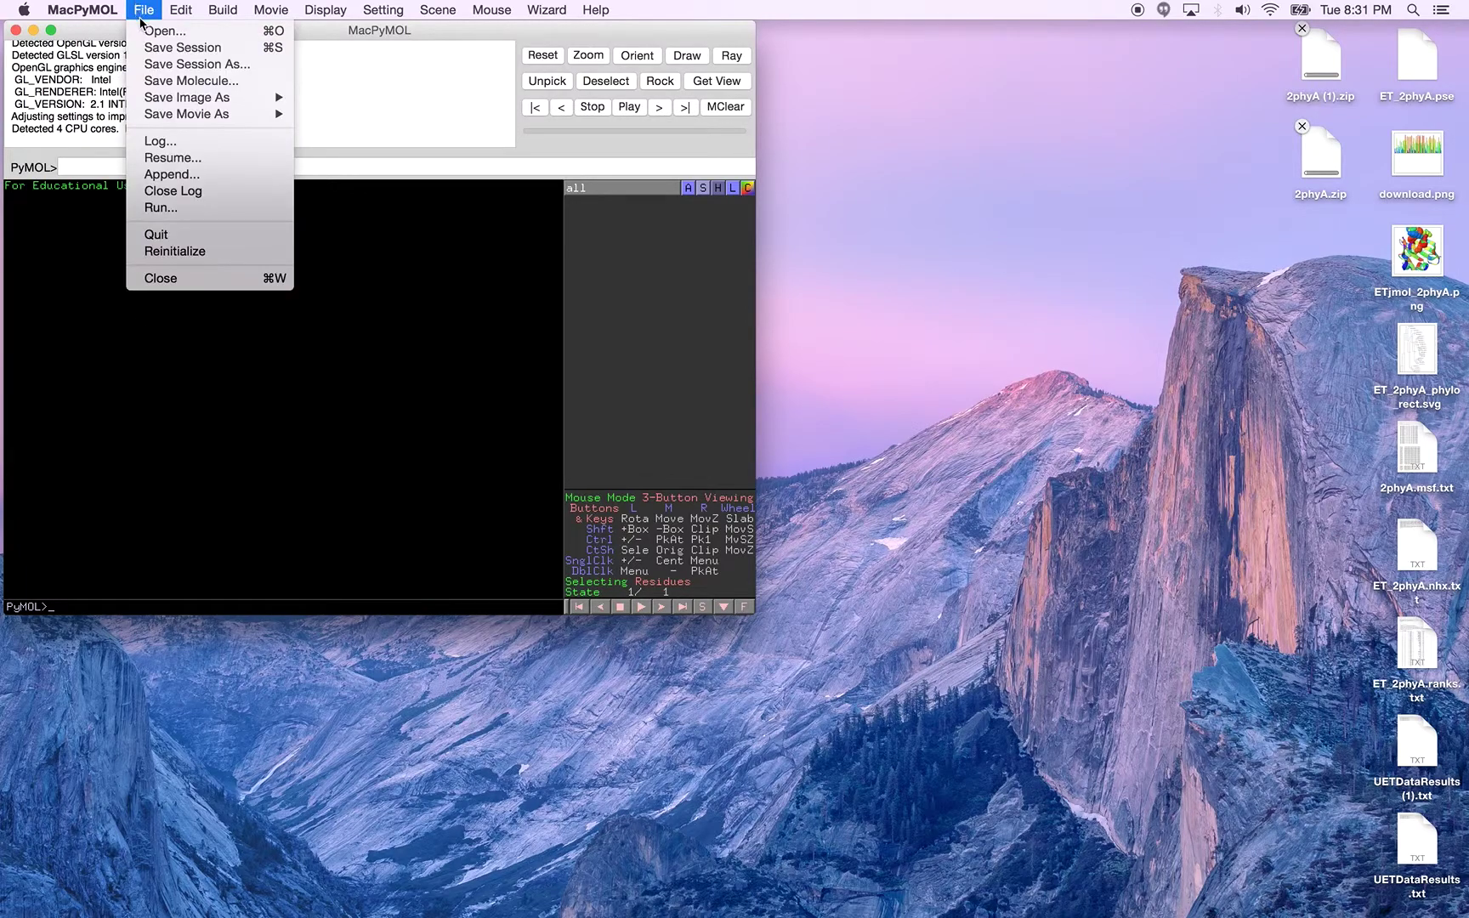
click(153, 34)
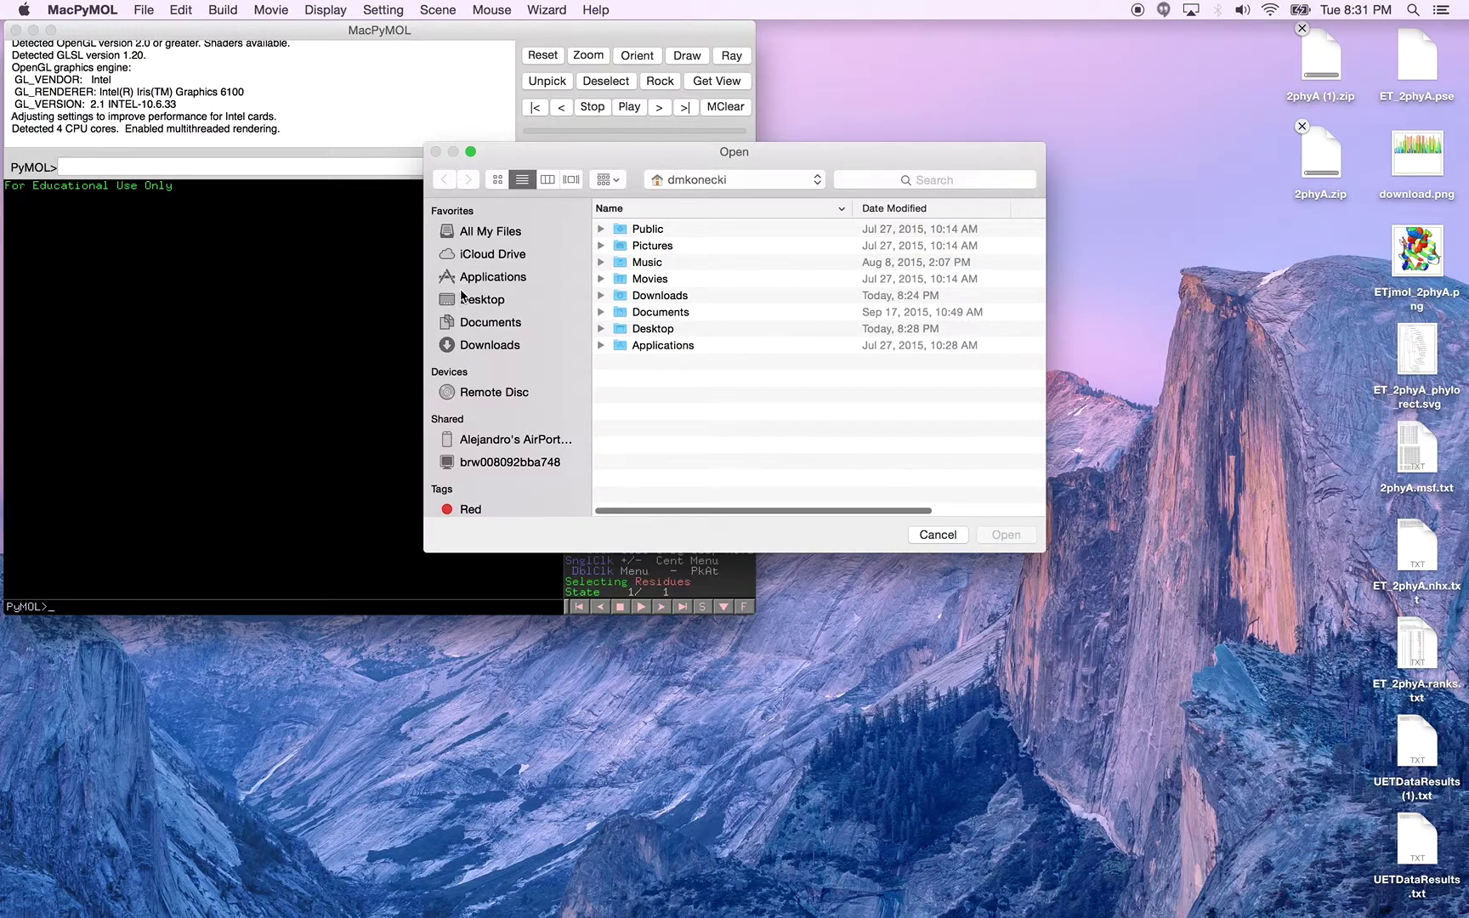
click(464, 298)
click(648, 298)
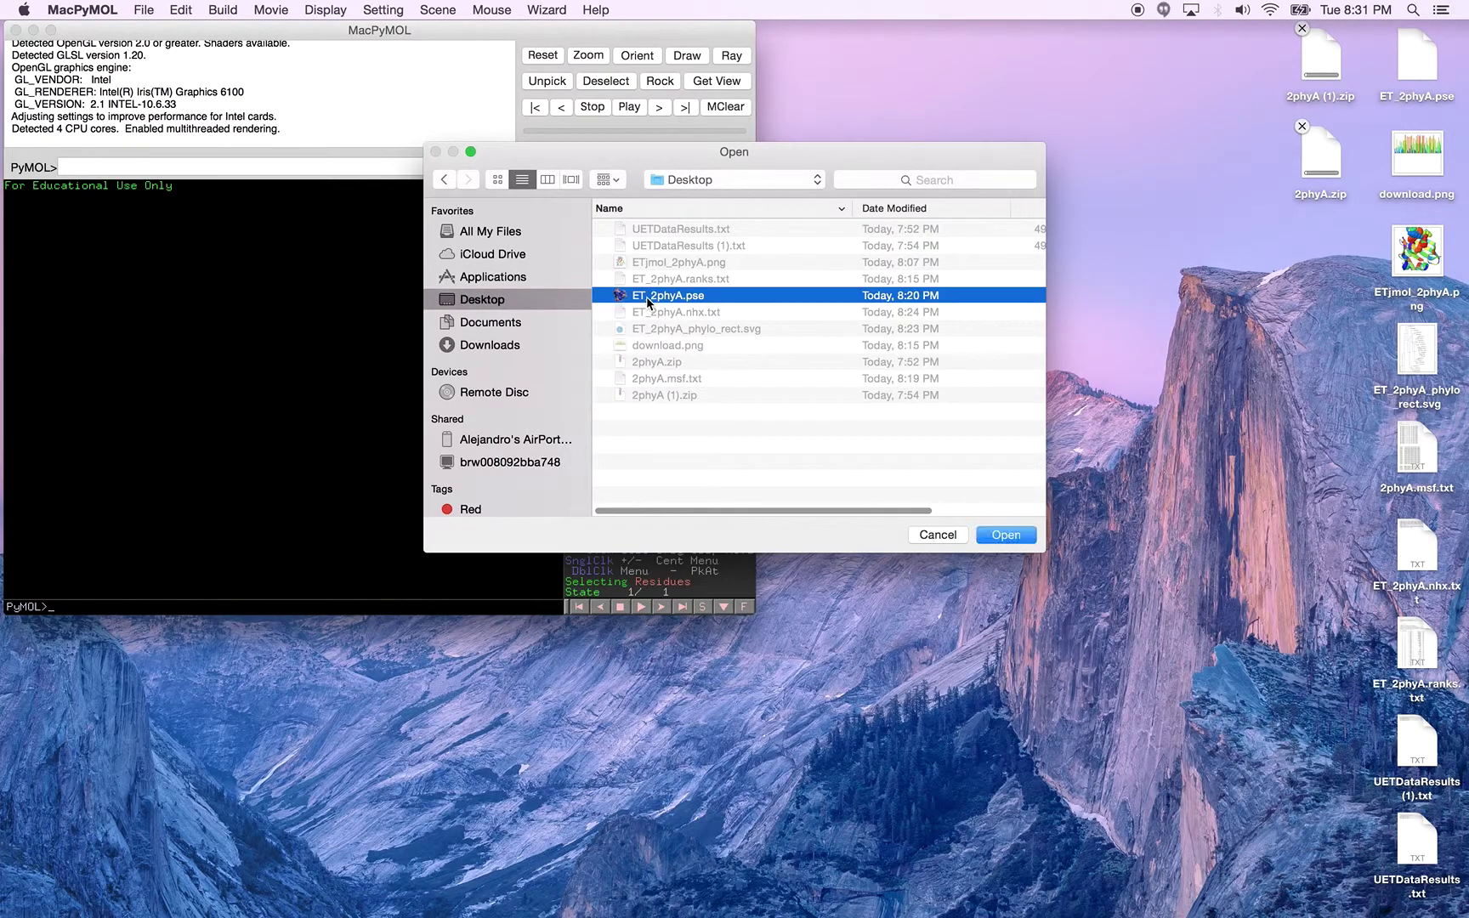
click(999, 538)
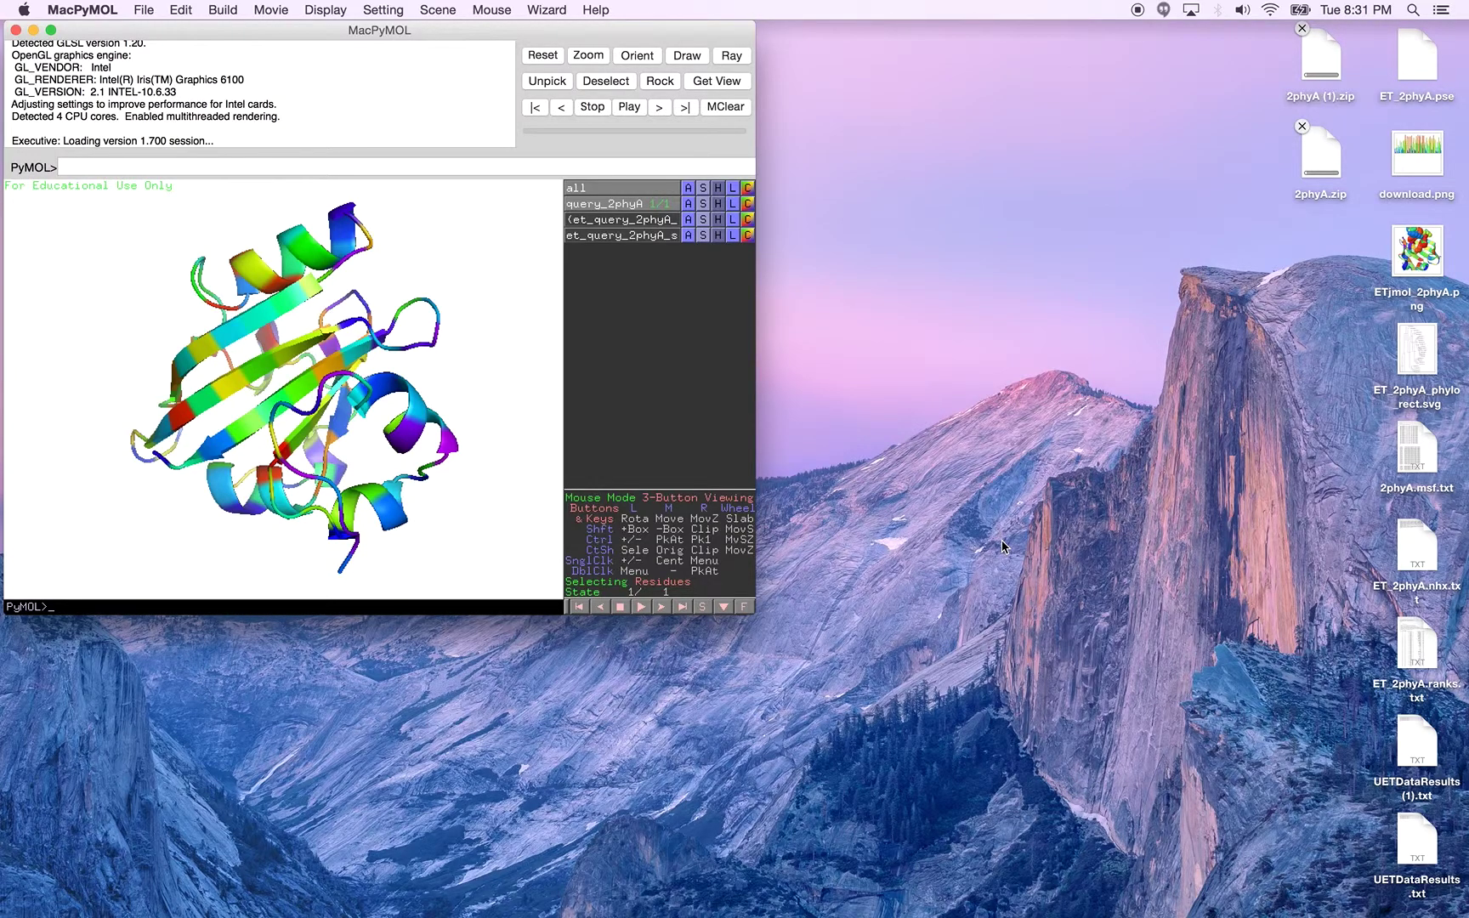
click(670, 236)
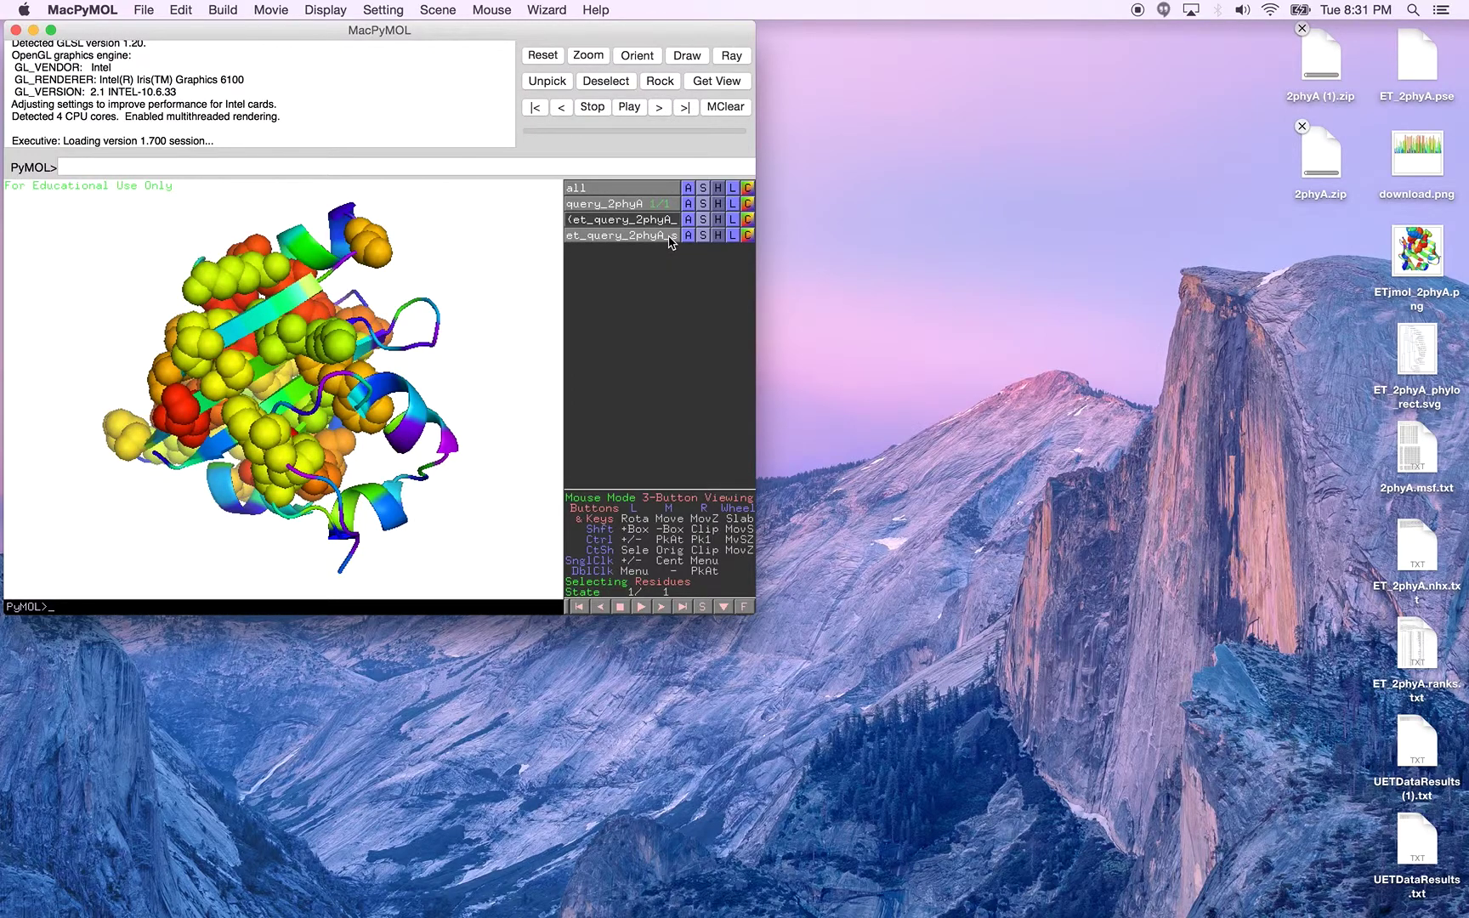